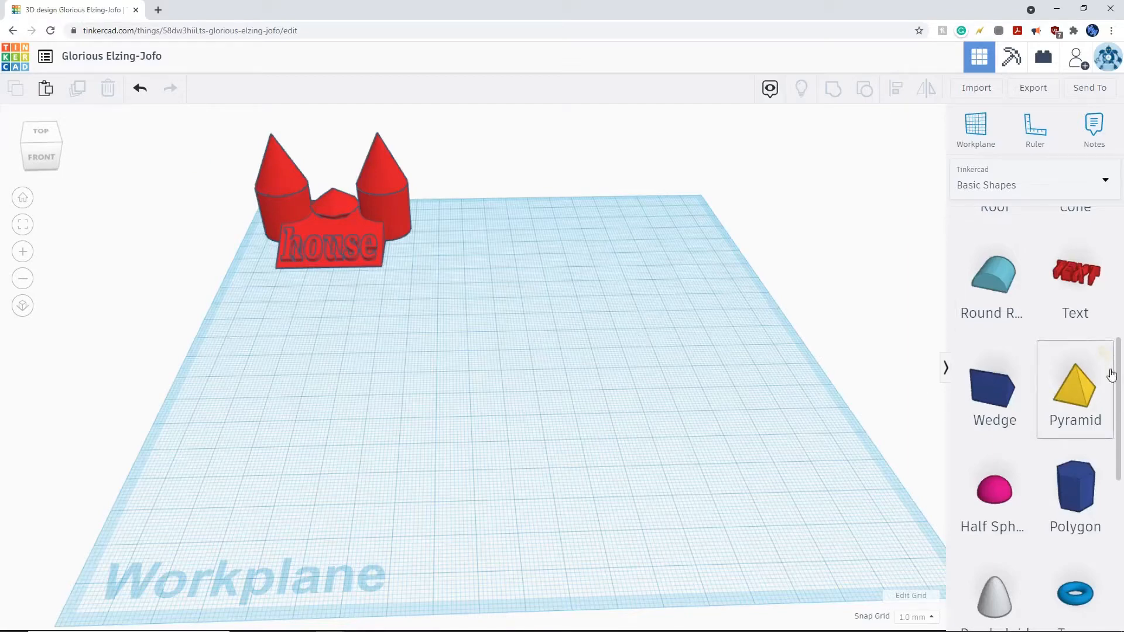
Place a solid box near the centre of the workplane, in front of the house model
scroll(1042, 440, "up", 5)
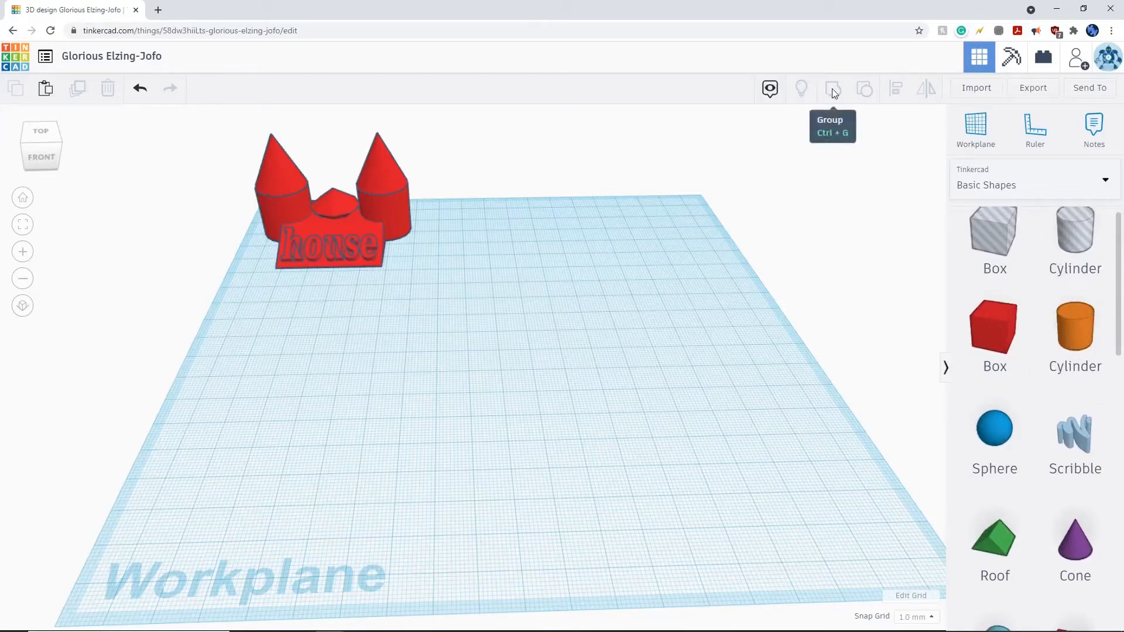
right_click_drag(828, 334, 791, 318)
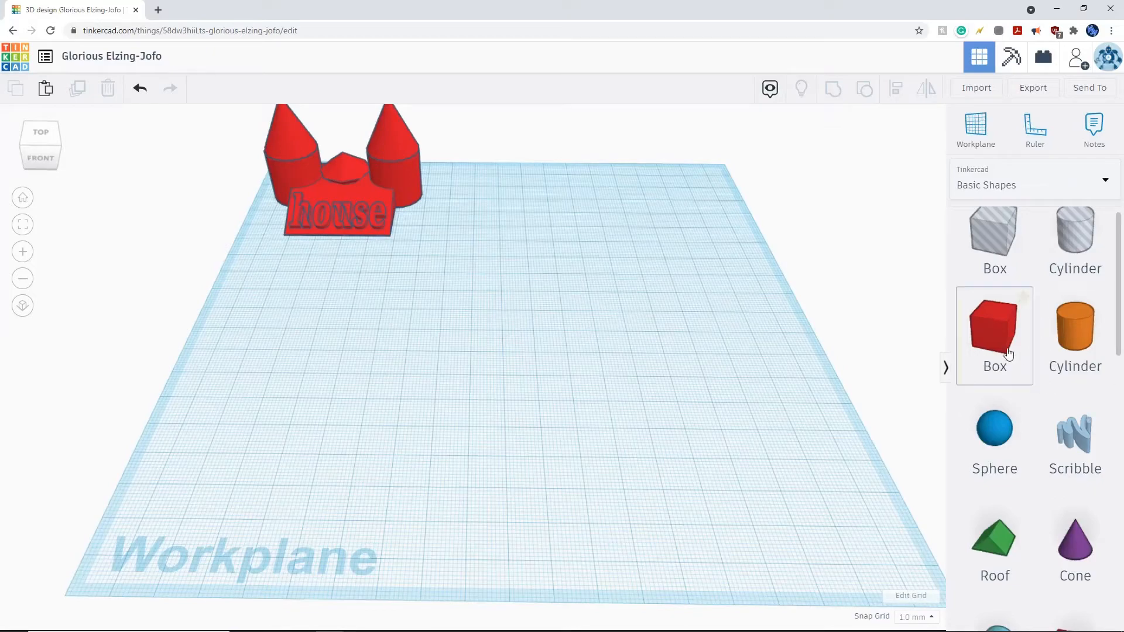
left_click_drag(996, 363, 482, 369)
left_click(636, 377)
mouse_move(635, 376)
right_mouse_down()
mouse_move(657, 410)
mouse_move(653, 374)
right_mouse_up()
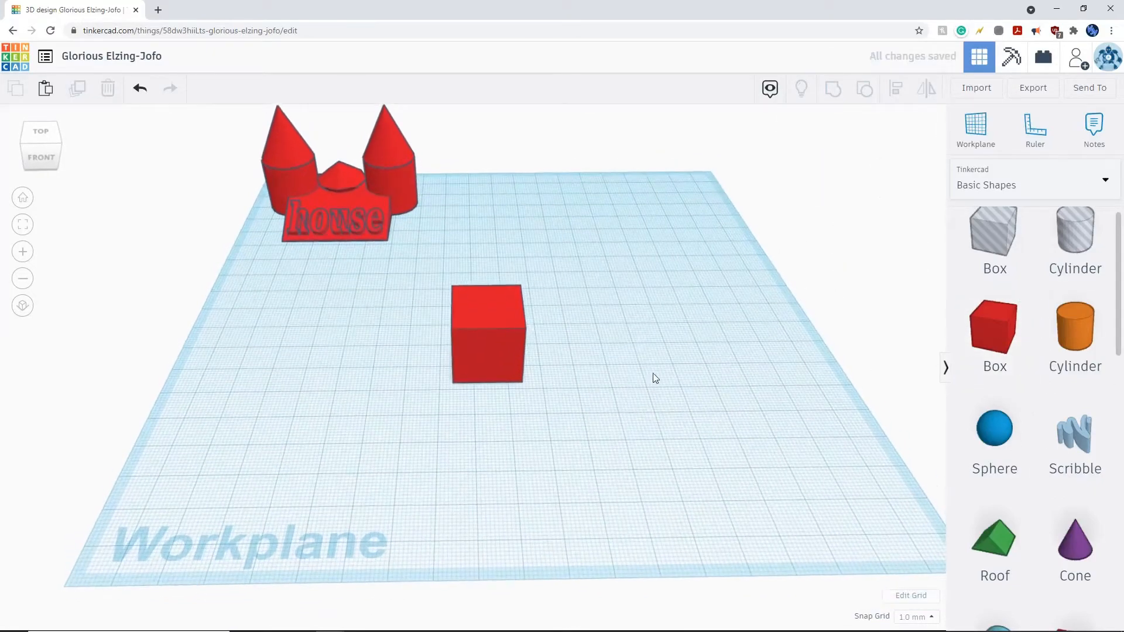
Place a solid cylinder on the workplane to the right of the box
scroll(644, 346, "up", 2)
scroll(644, 346, "up", 4)
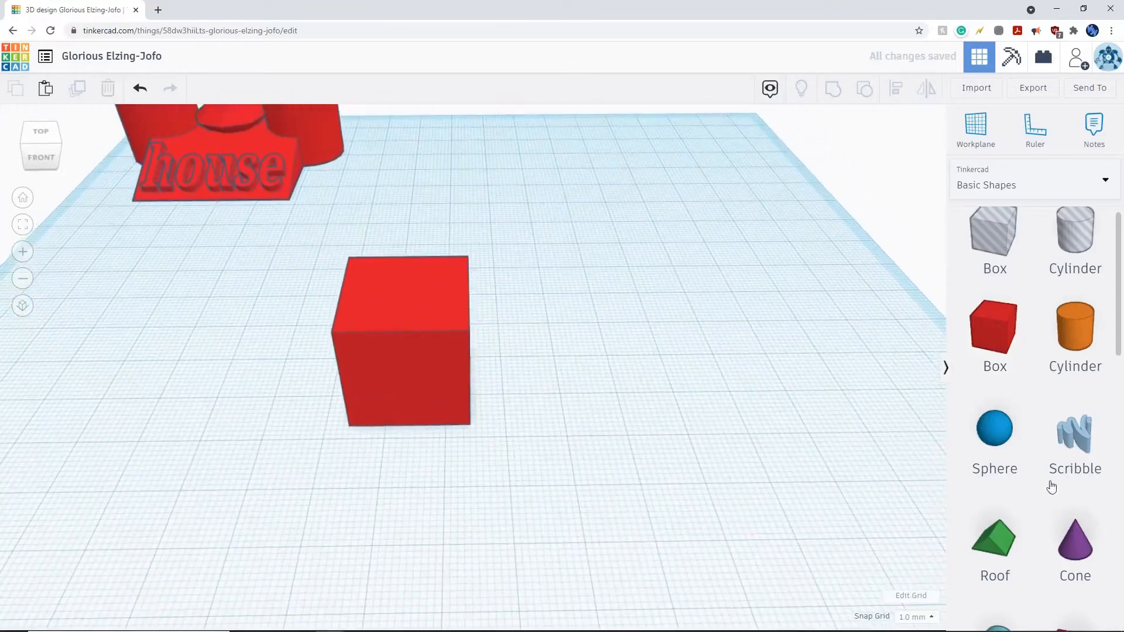
left_click_drag(1076, 336, 608, 385)
left_click(781, 492)
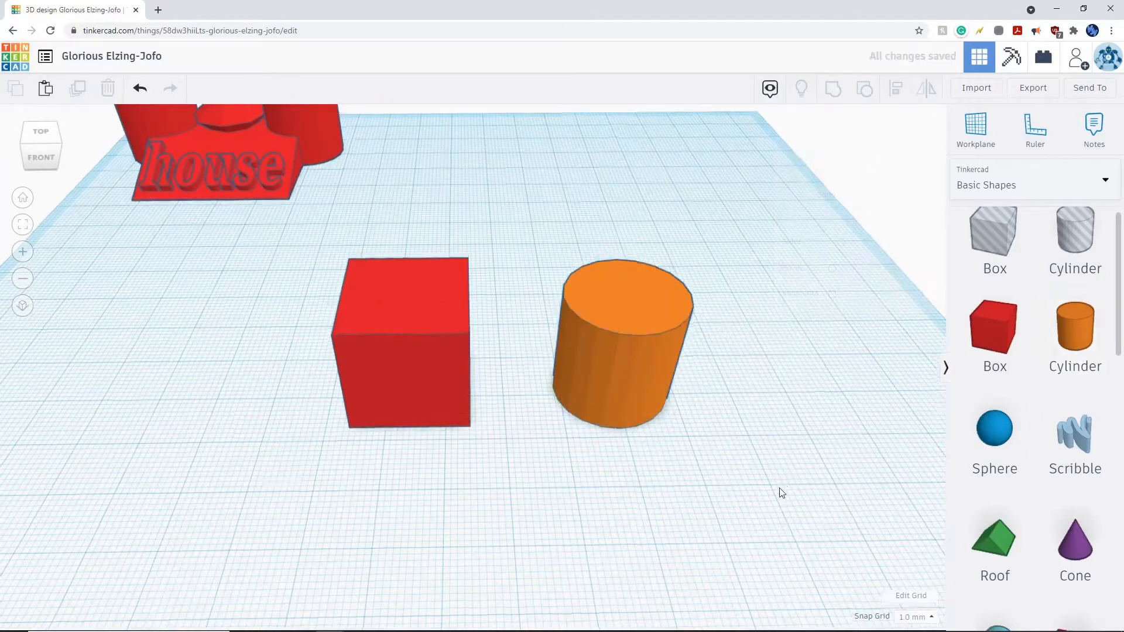
right_click_drag(781, 492, 658, 369)
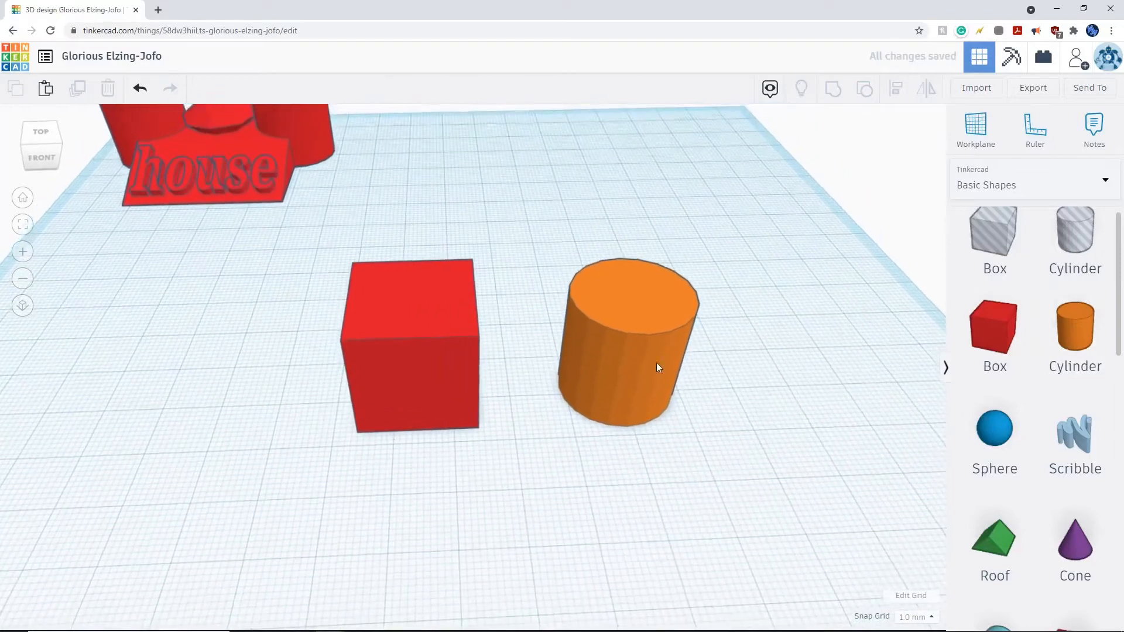
left_click(635, 301)
left_click(404, 294)
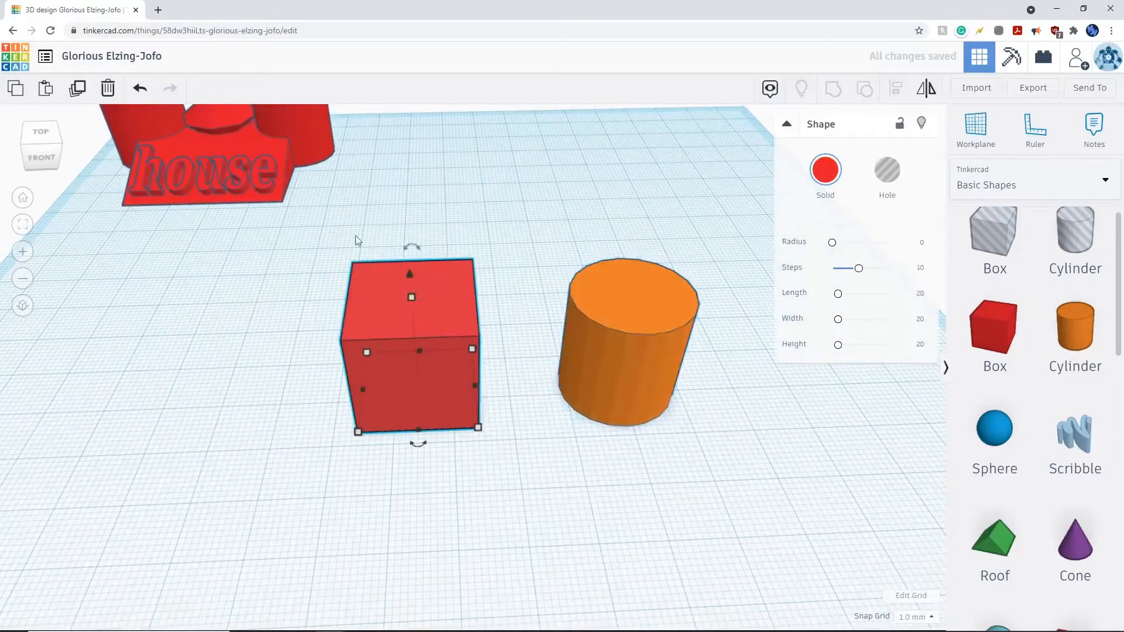
left_click_drag(326, 244, 733, 459)
left_click(365, 220)
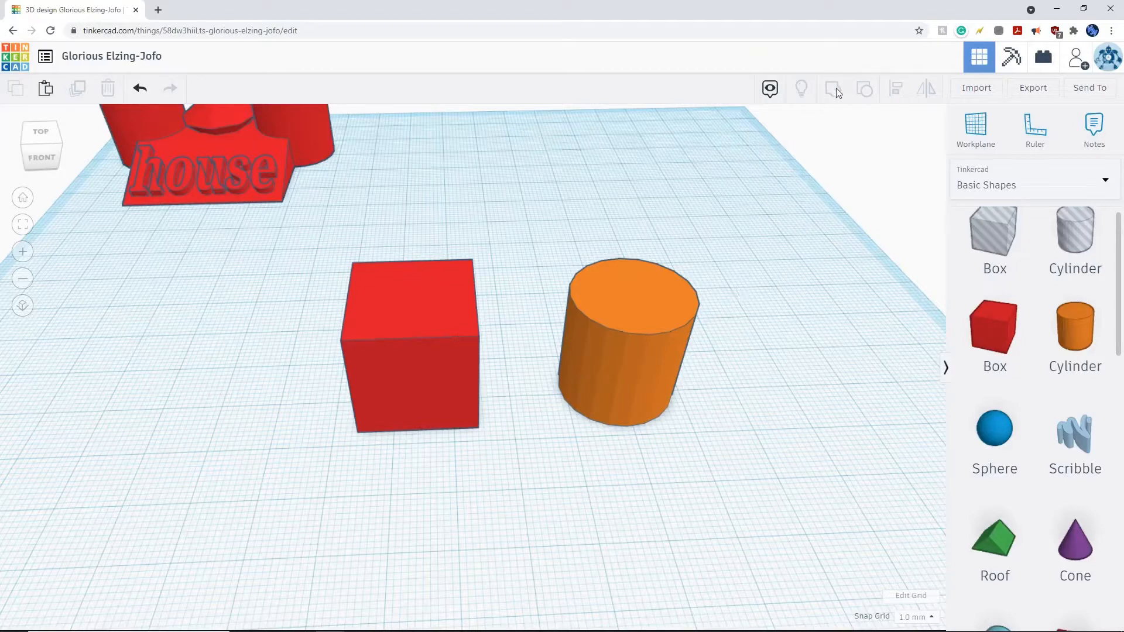
Move the cylinder about 25 mm toward the box so that the two shapes partly overlap
right_click_drag(767, 296, 766, 319)
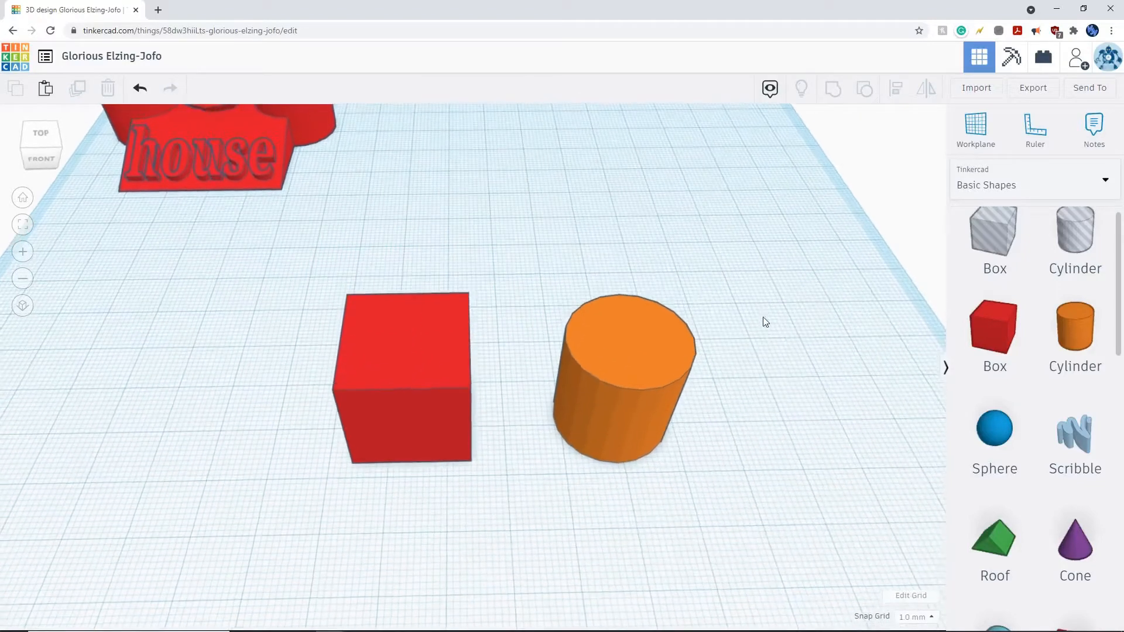
left_click(673, 369)
left_click_drag(674, 356, 512, 355)
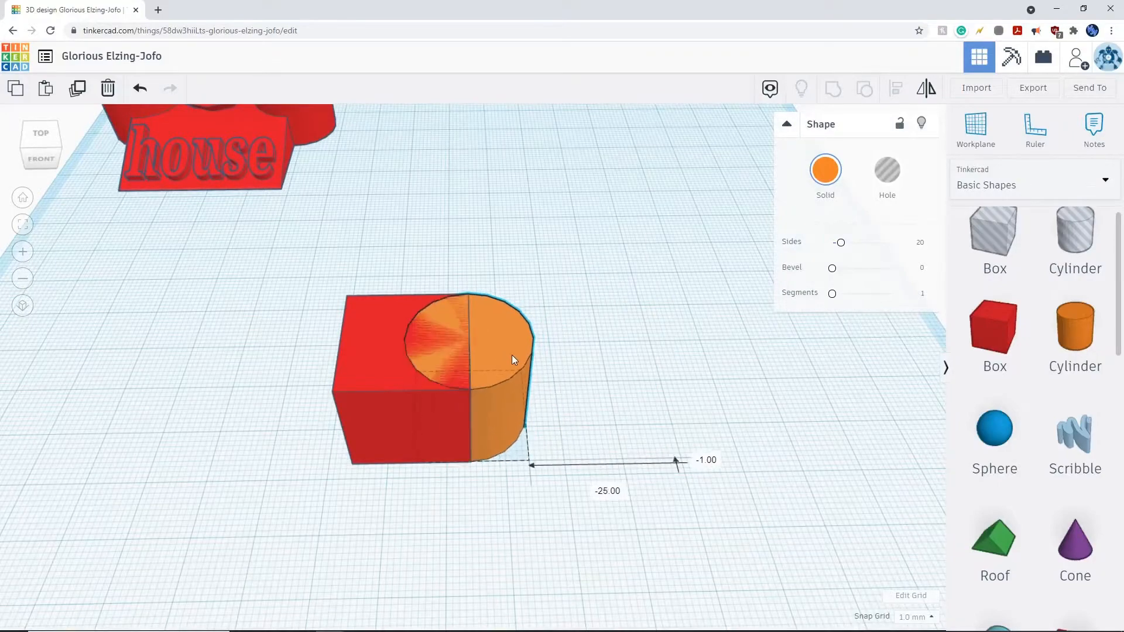
left_click(607, 316)
right_click_drag(670, 463, 709, 461)
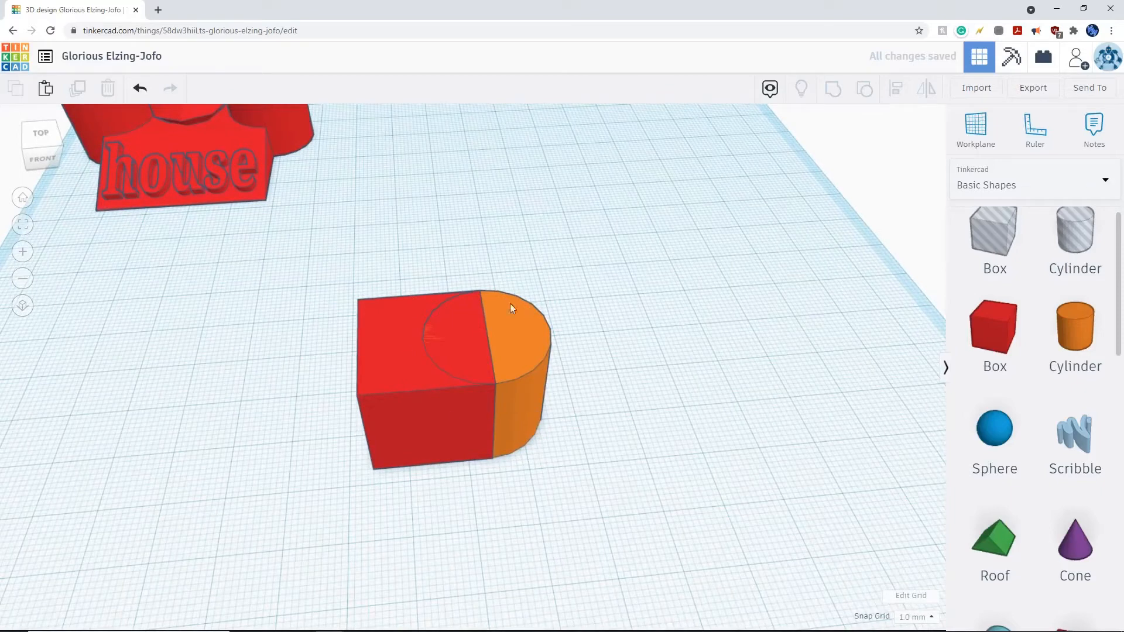
Group the overlapping box and cylinder into a single shape and inspect it from several angles
left_click_drag(335, 260, 607, 507)
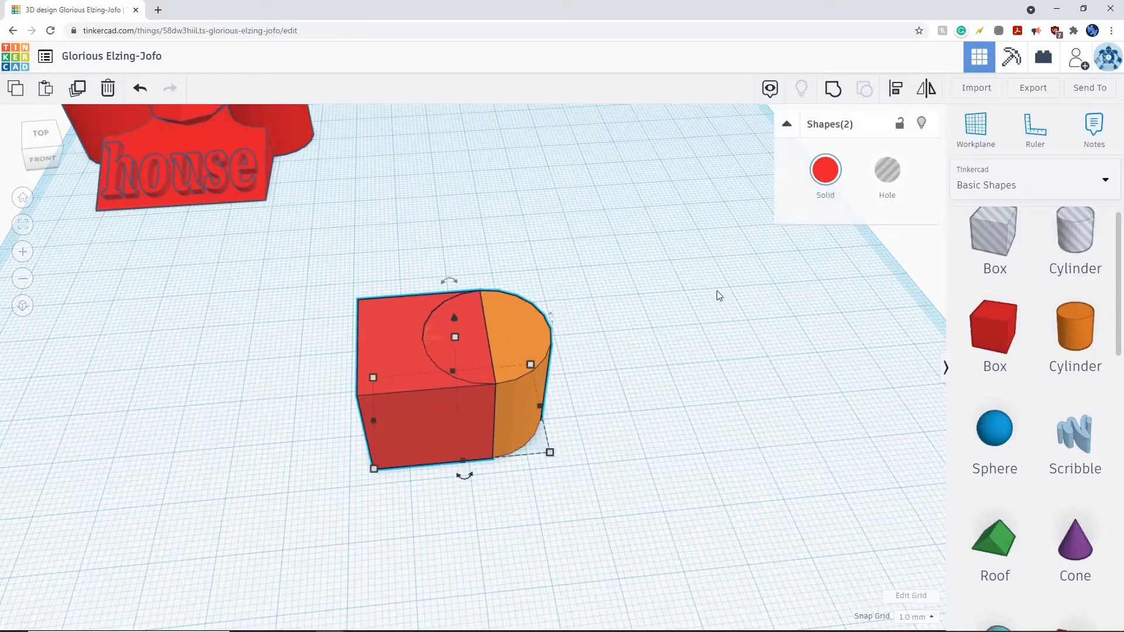
left_click(833, 90)
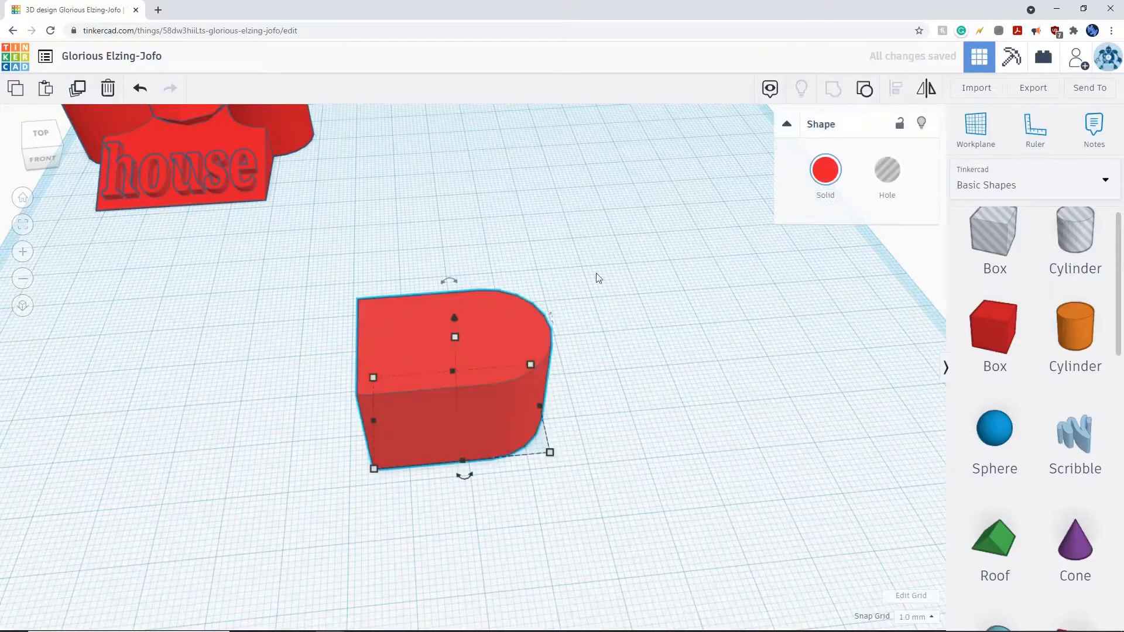
left_click(613, 277)
right_click_drag(705, 455, 420, 195)
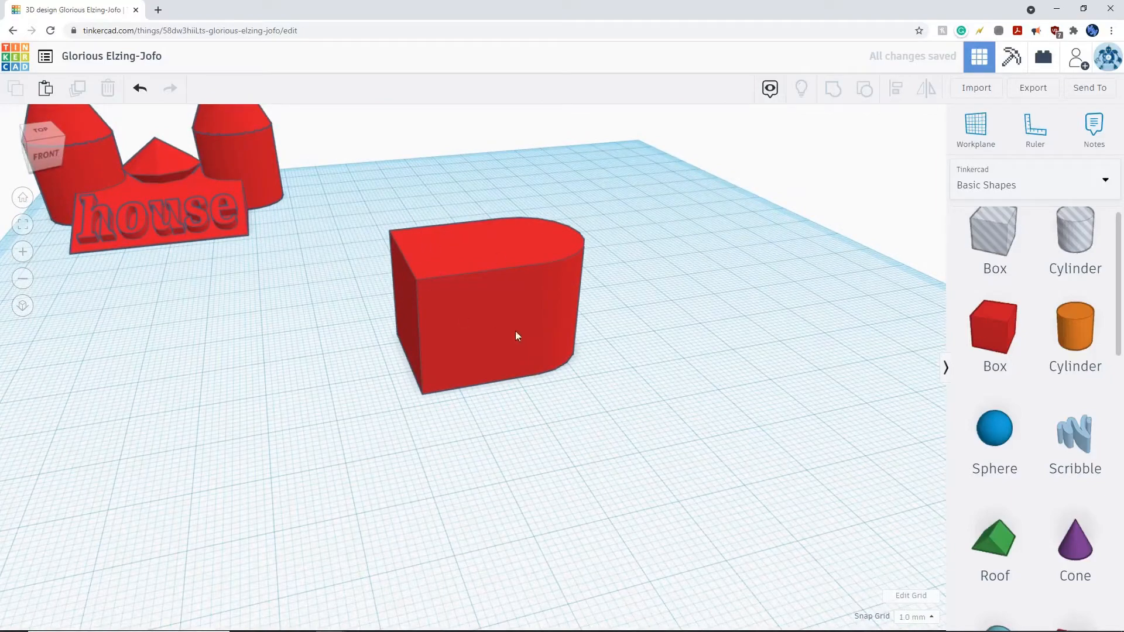
right_click_drag(595, 366, 597, 389)
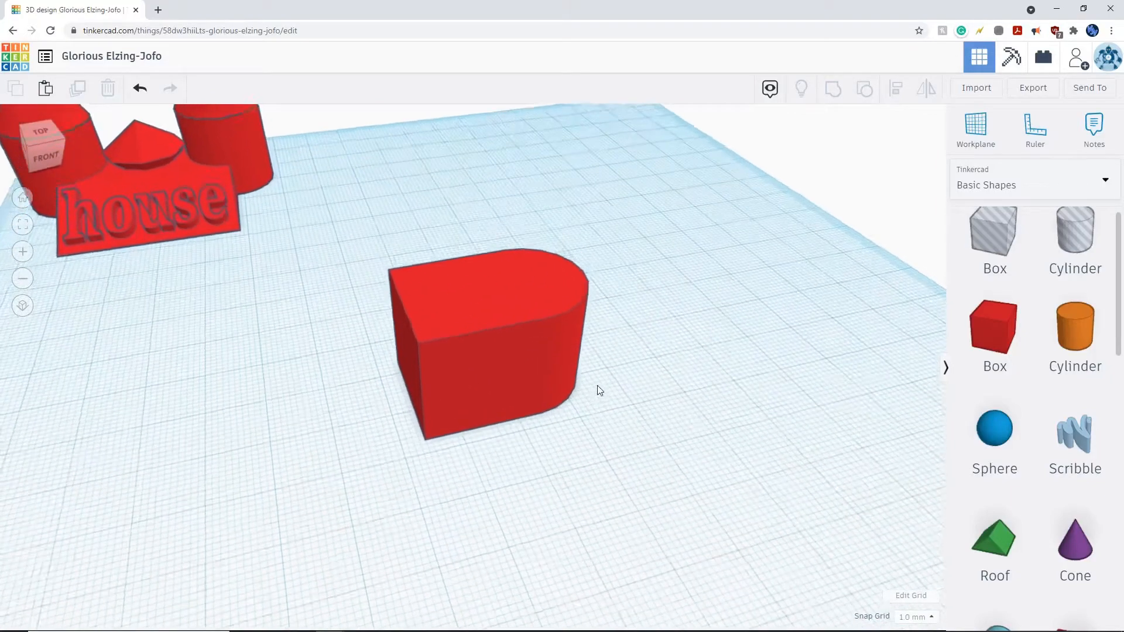
left_click(559, 386)
right_click_drag(682, 454, 734, 435)
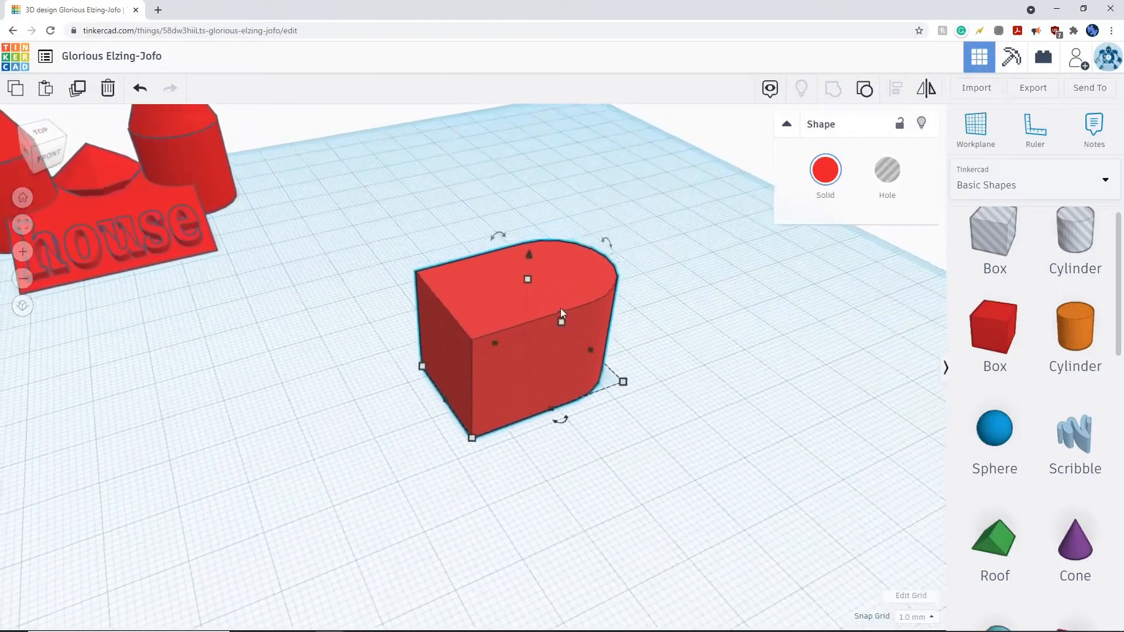
right_click_drag(744, 416, 575, 236)
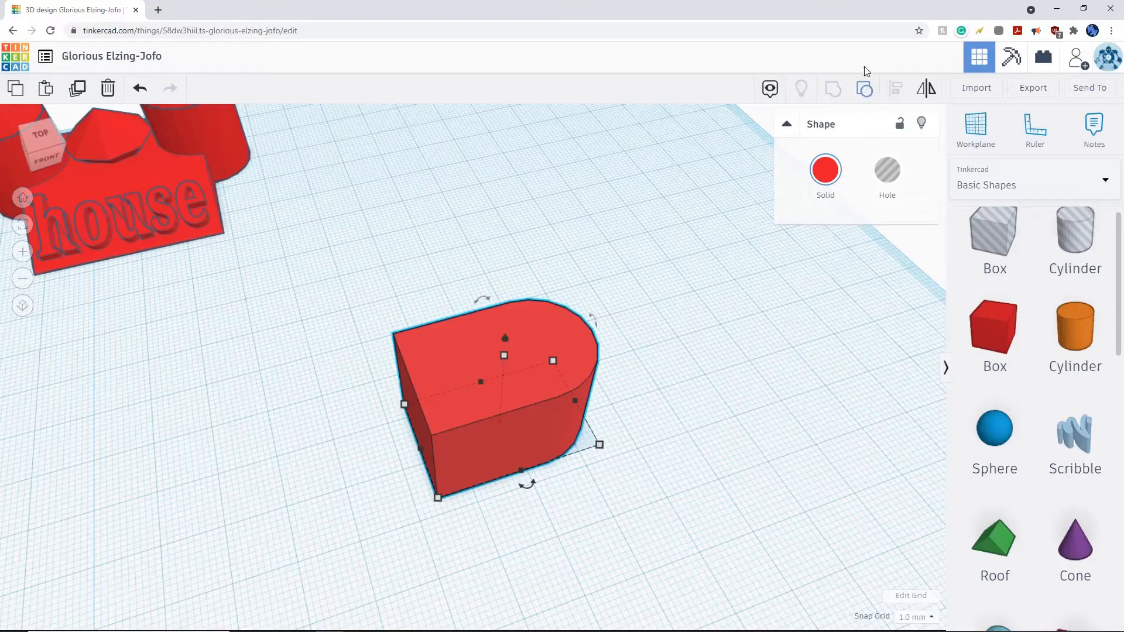
right_click_drag(811, 369, 761, 345)
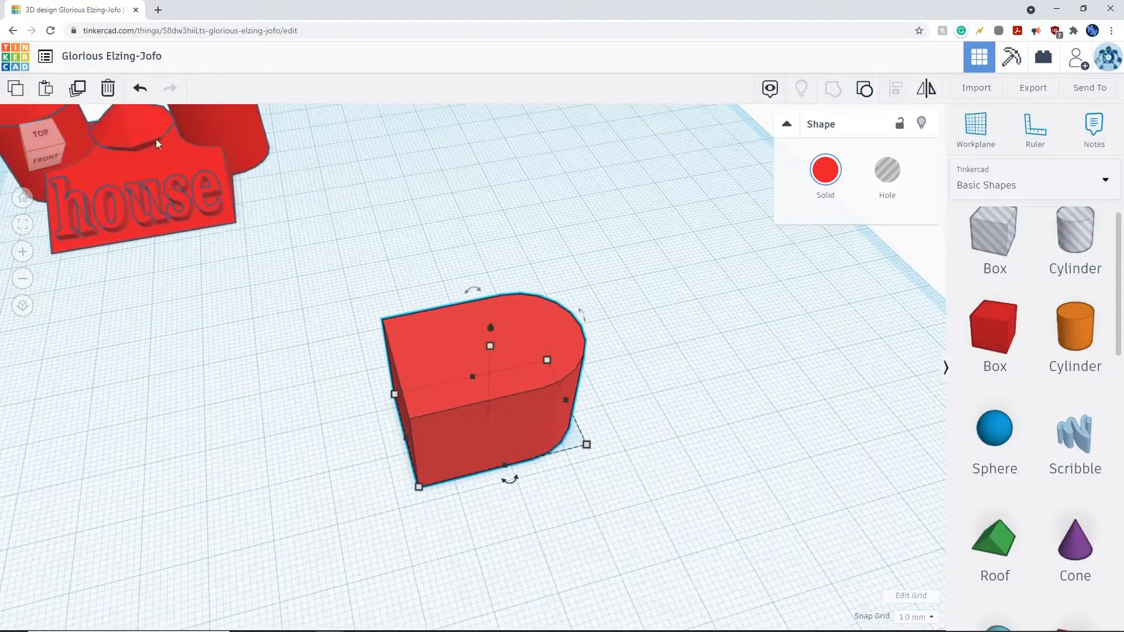
Undo the grouping of the box and cylinder, and group the two overlapping shapes again
left_click(140, 89)
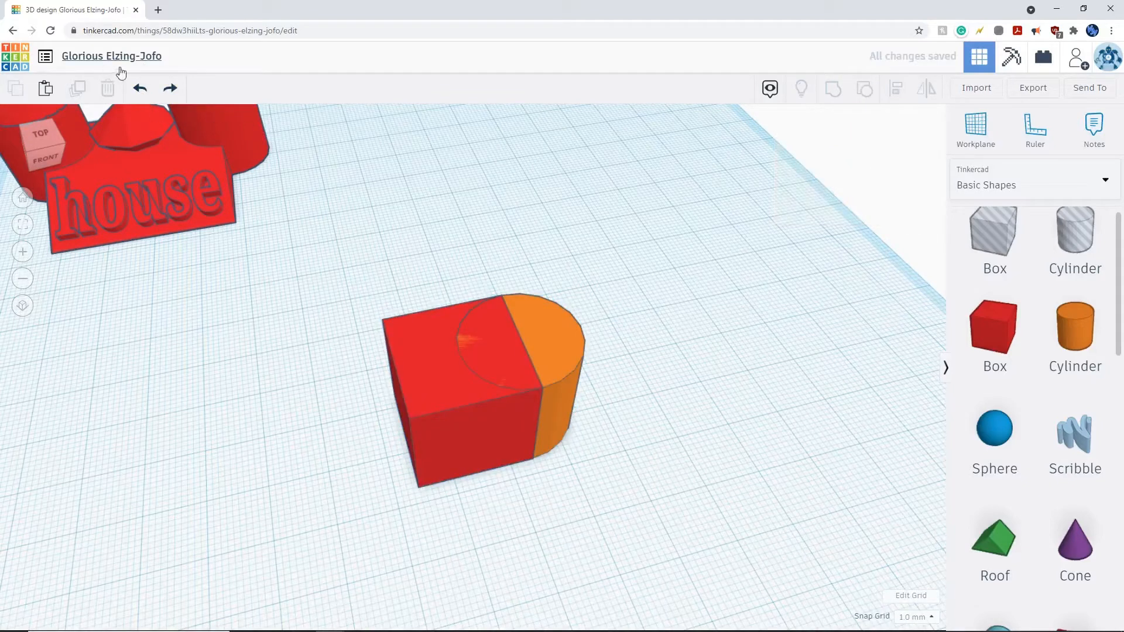
right_click_drag(658, 387, 582, 359)
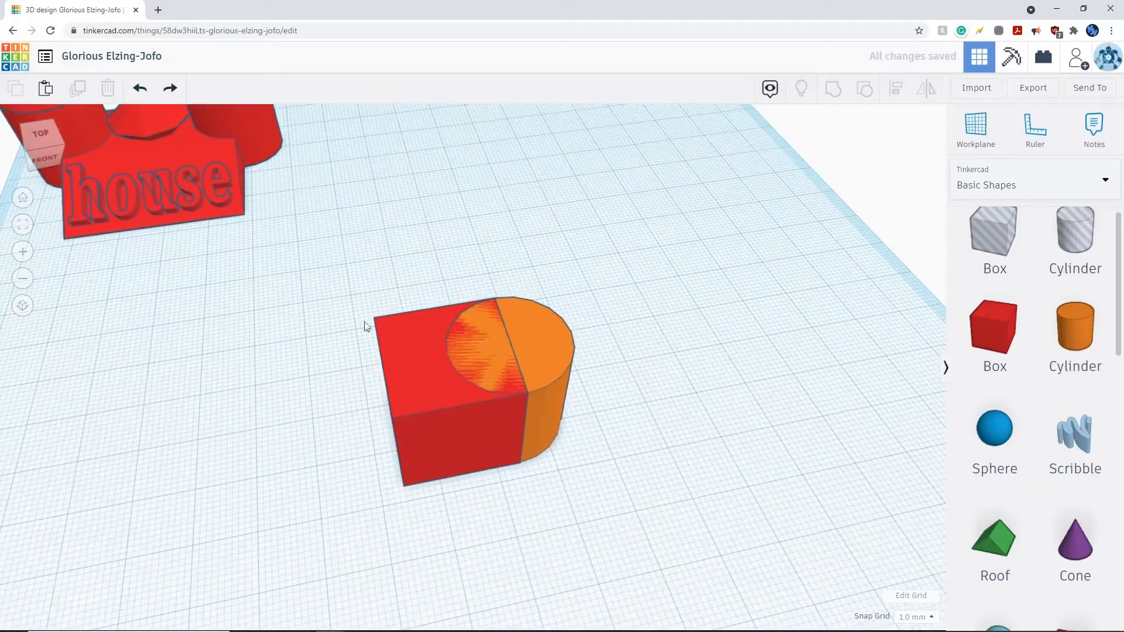
left_click_drag(327, 253, 641, 504)
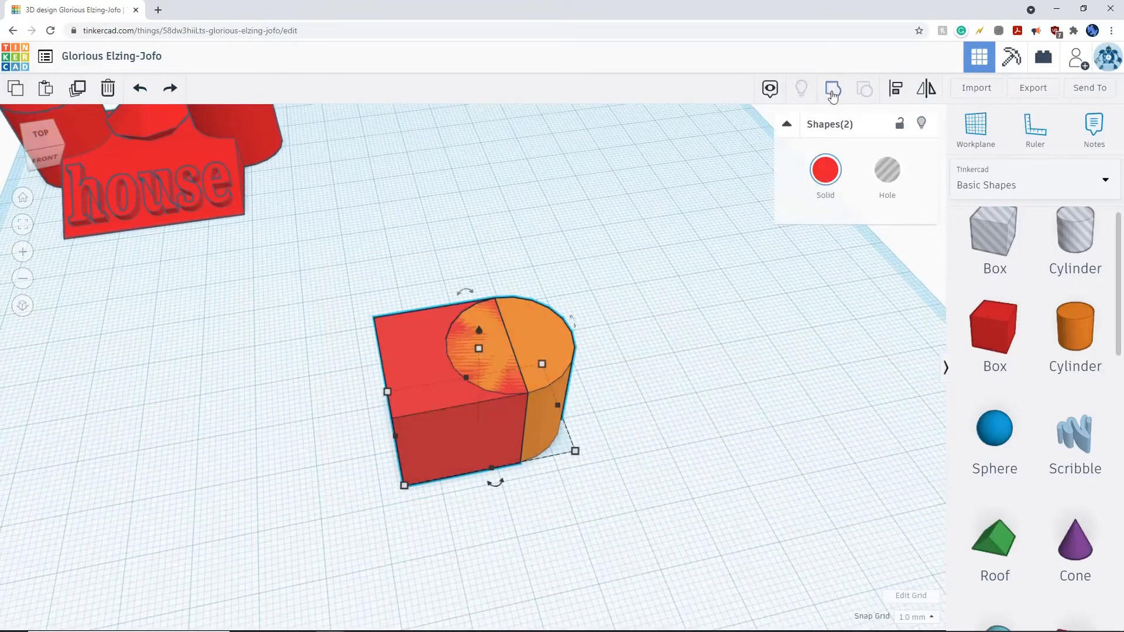
left_click(833, 91)
left_click(660, 449)
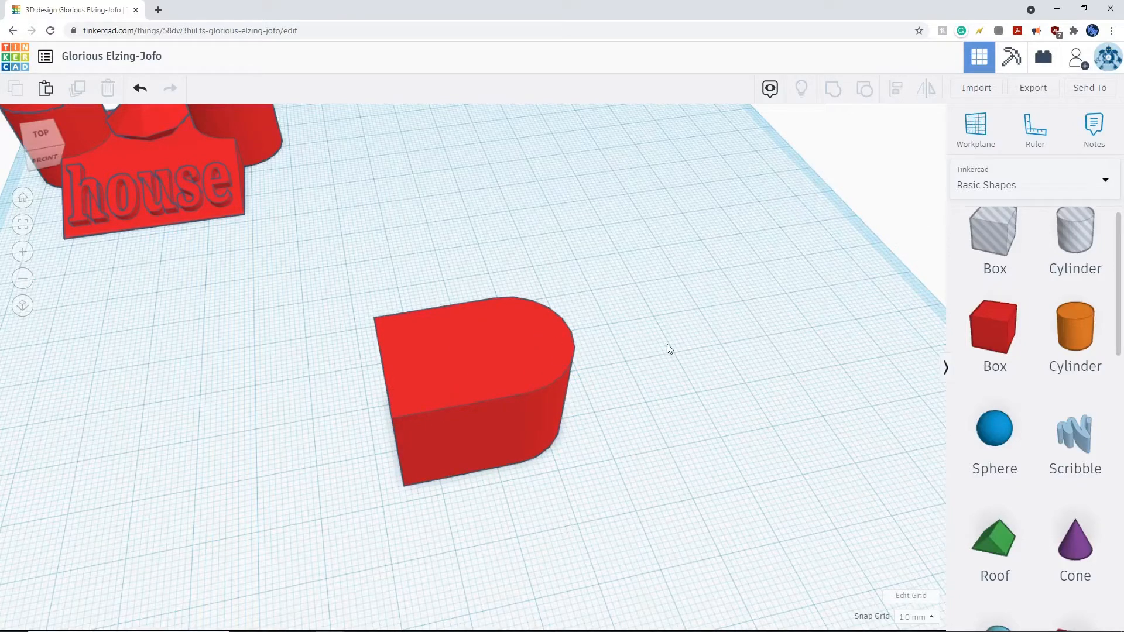
Ungroup the combined shape and move the cylinder out of the box to stand clear beside it
left_click_drag(328, 263, 652, 431)
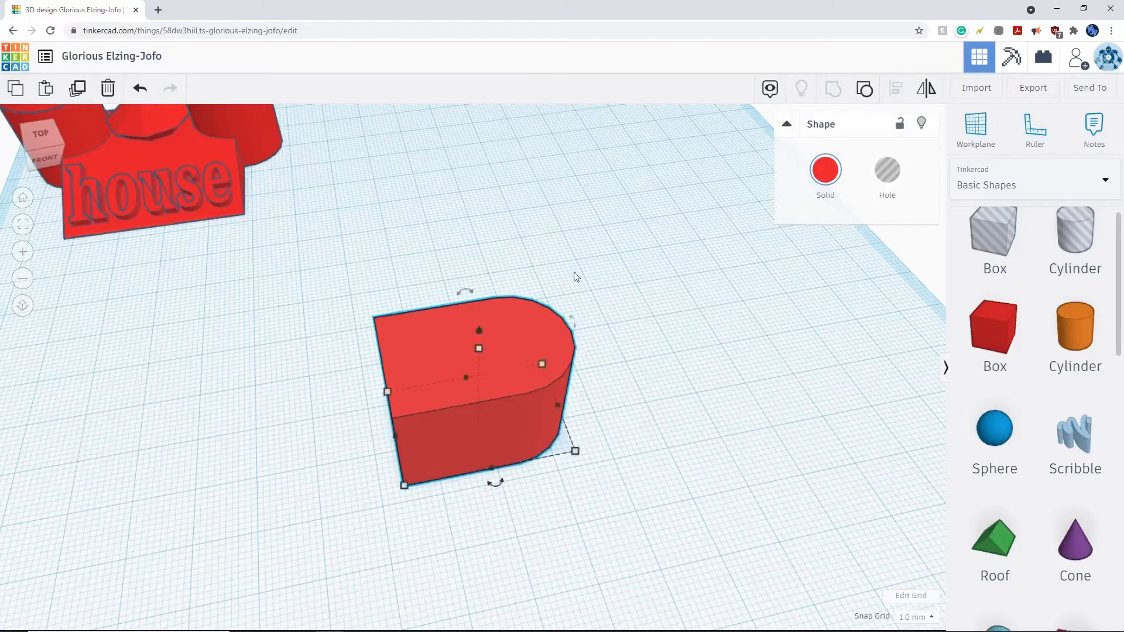
left_click(865, 89)
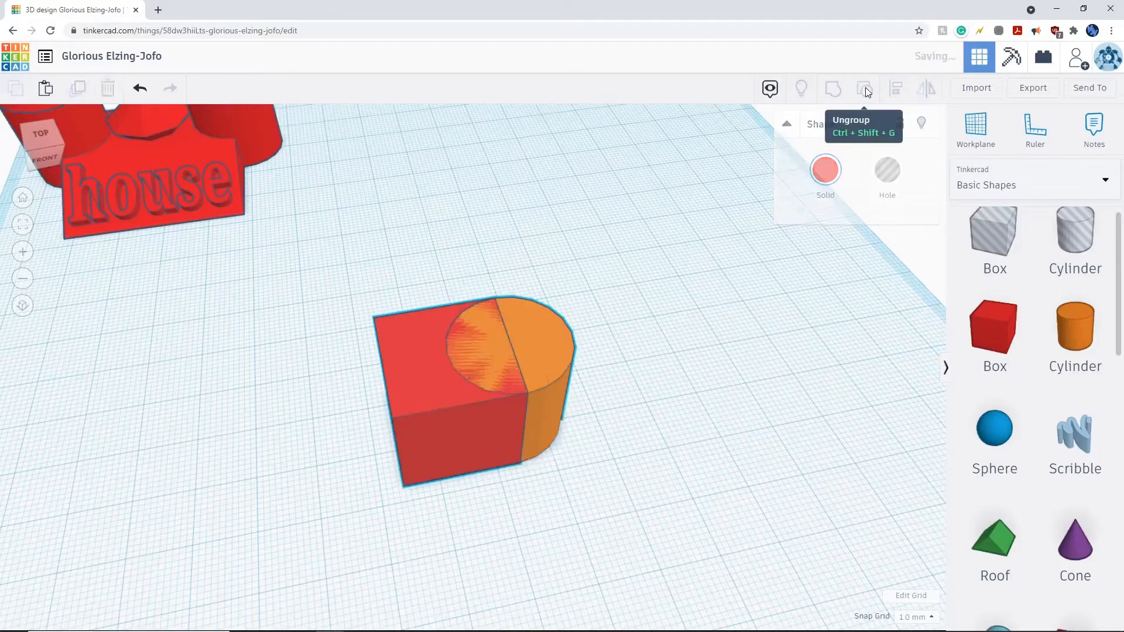
left_click(736, 311)
left_click(544, 355)
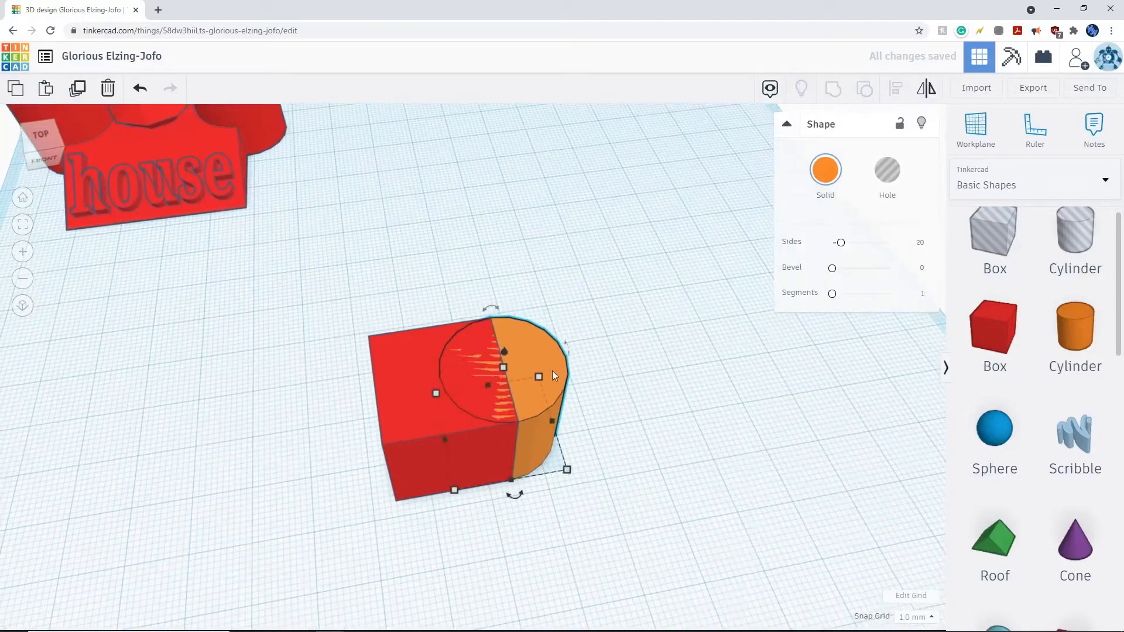
left_click_drag(552, 370, 654, 373)
left_click(793, 469)
right_click_drag(793, 469, 698, 426)
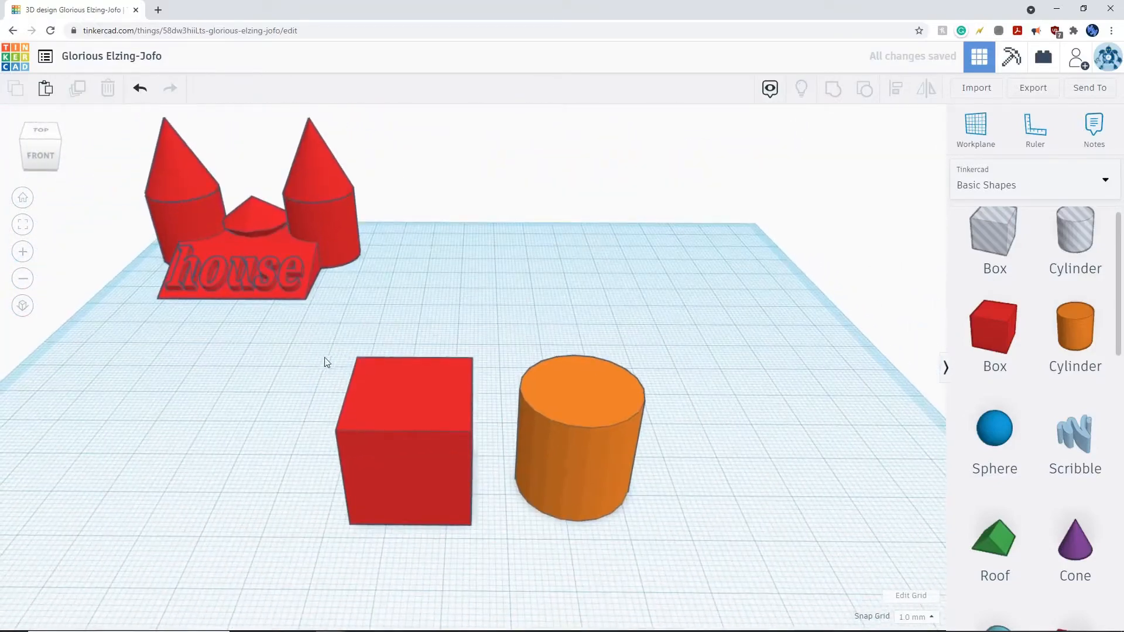
Delete both the box and the cylinder from the workplane
left_click_drag(326, 362, 668, 530)
key("Delete")
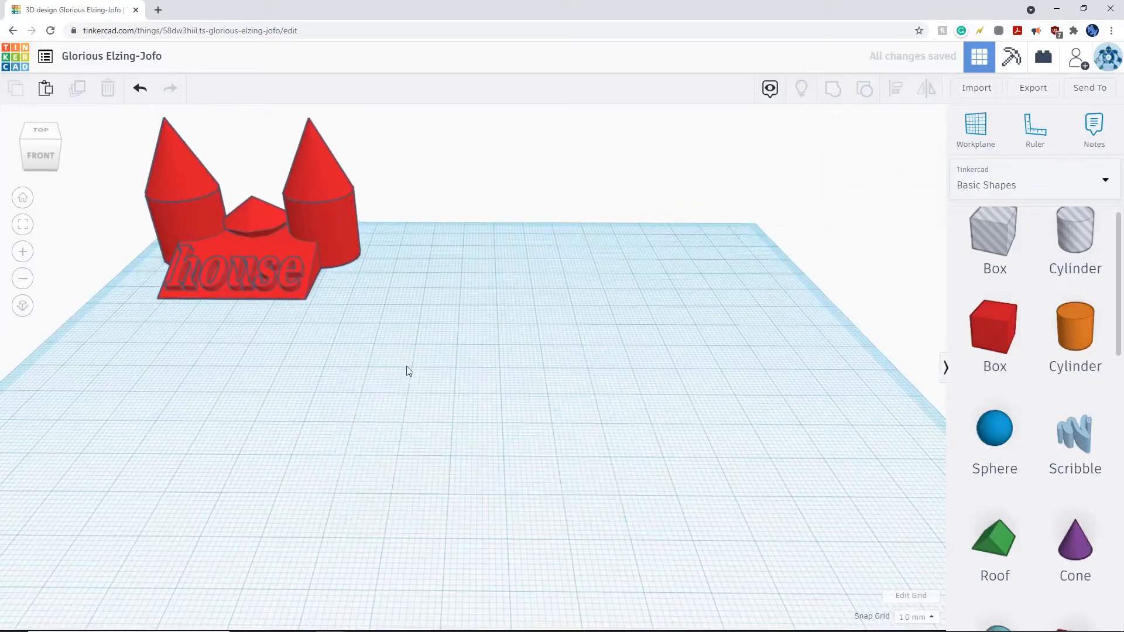
Examine the grouped house model with its towers and text, and browse the basic shapes library
middle_click_drag(381, 338, 583, 384)
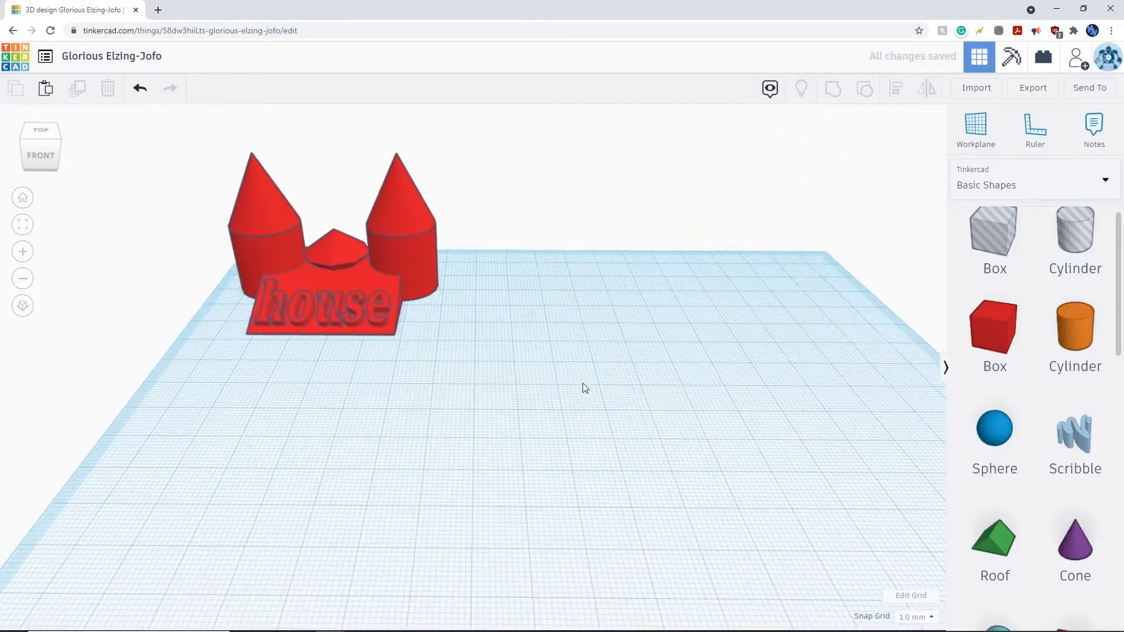
left_click(399, 261)
scroll(479, 298, "up", 5)
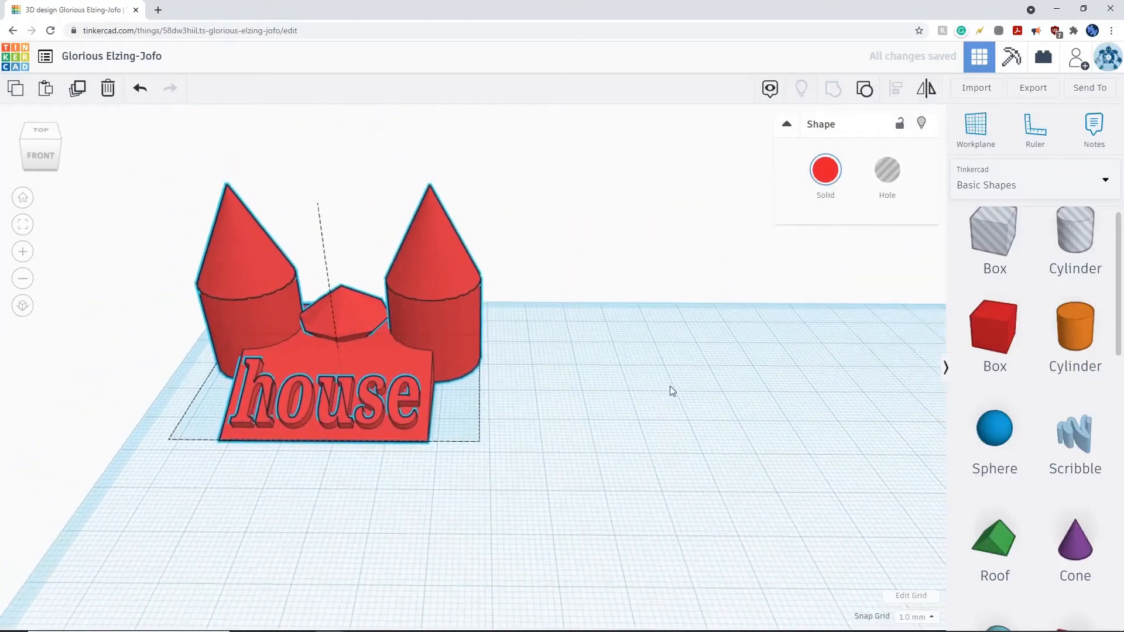
right_click_drag(670, 386, 583, 323)
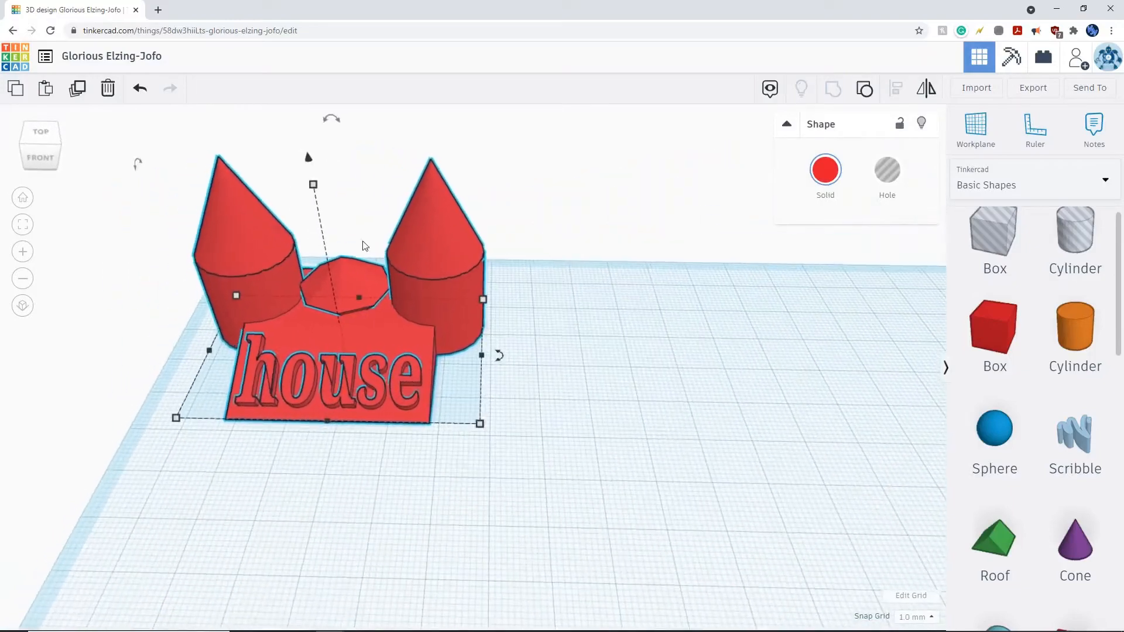
left_click(589, 257)
right_click_drag(666, 396, 638, 271)
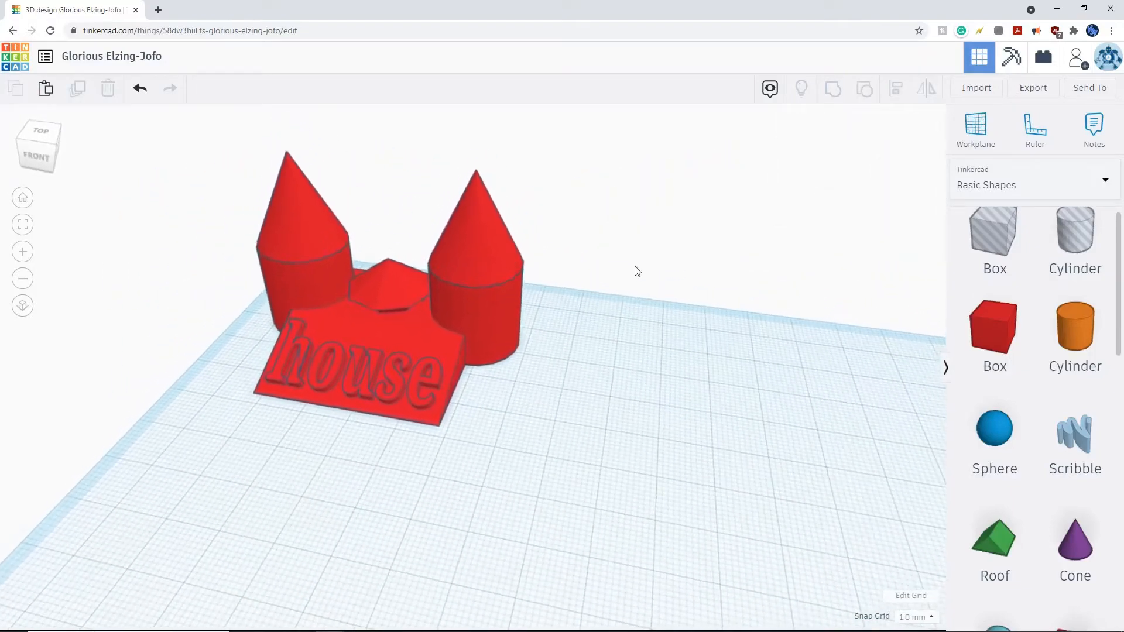
middle_click_drag(690, 295, 674, 317)
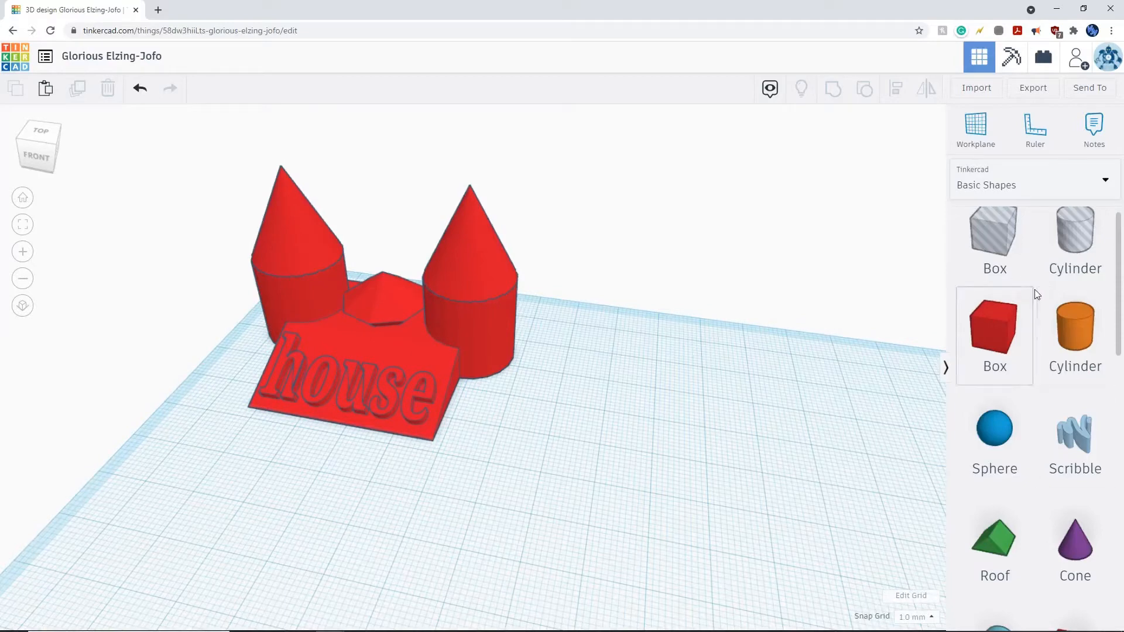
scroll(1096, 347, "down", 3)
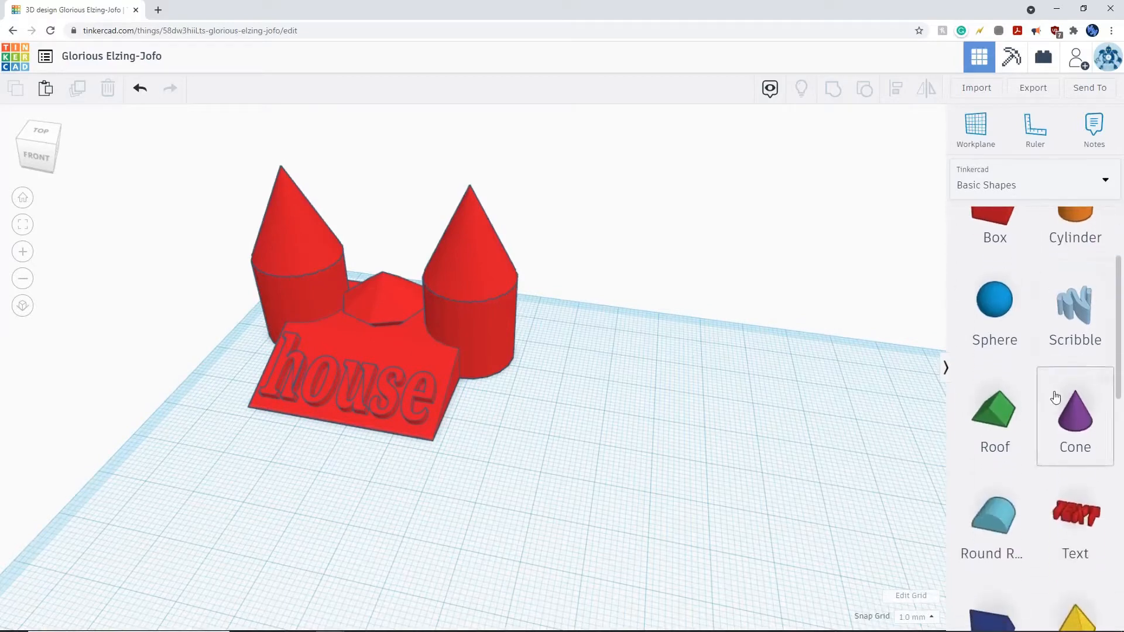
scroll(1079, 403, "up", 3)
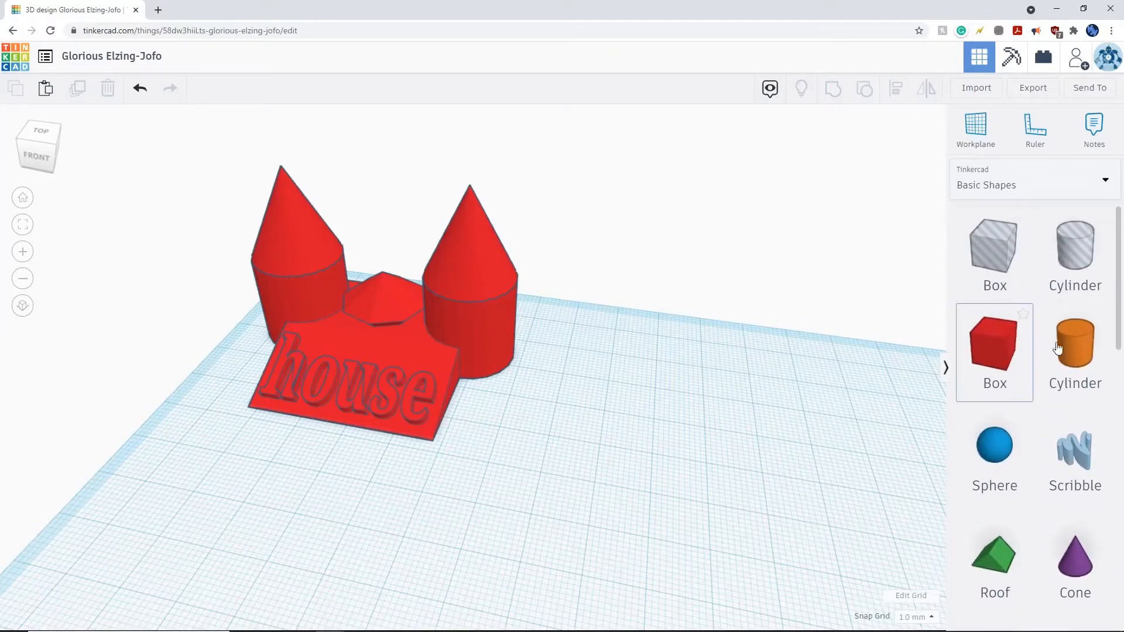
scroll(1081, 363, "down", 5)
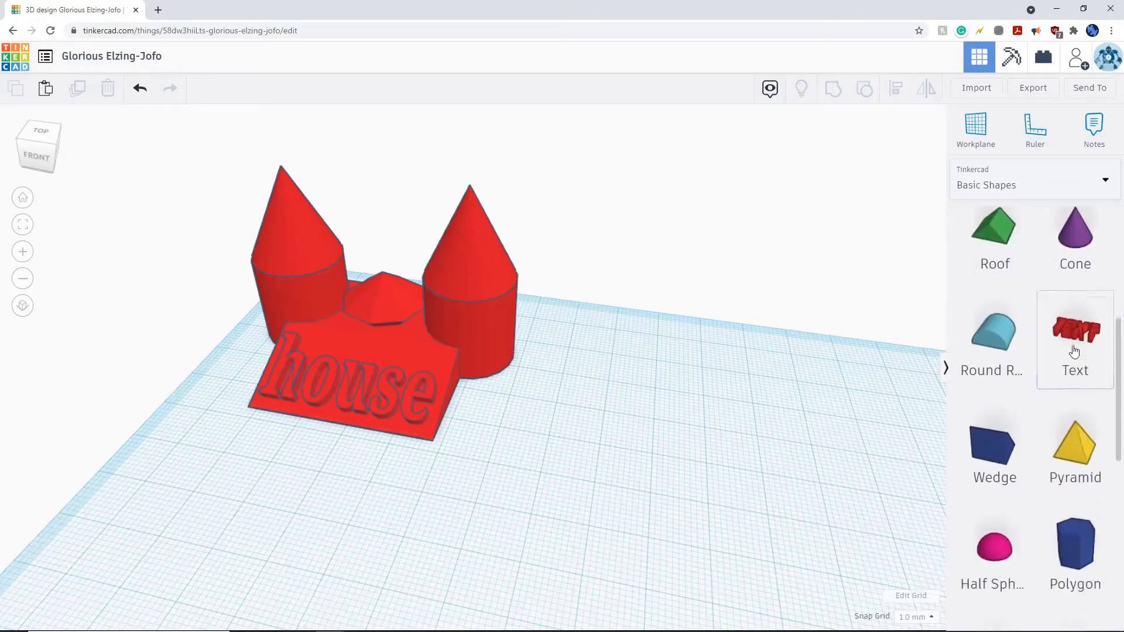
Place a solid red box from the basic shapes on the workplane, in the open area beside the house model
scroll(1081, 302, "down", 4)
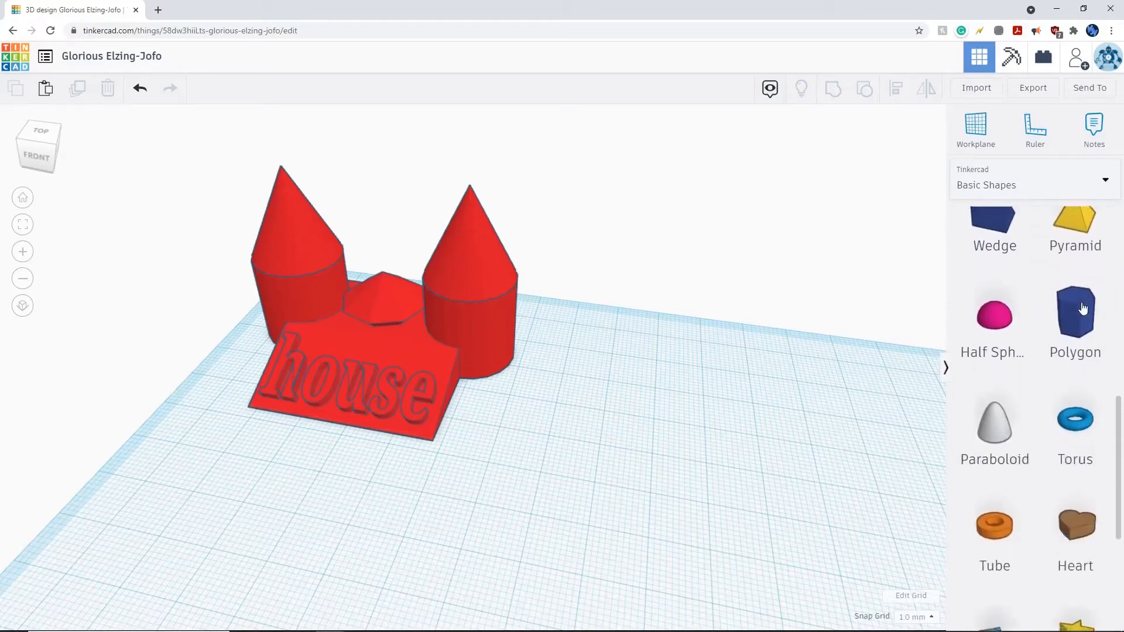
scroll(1082, 307, "down", 2)
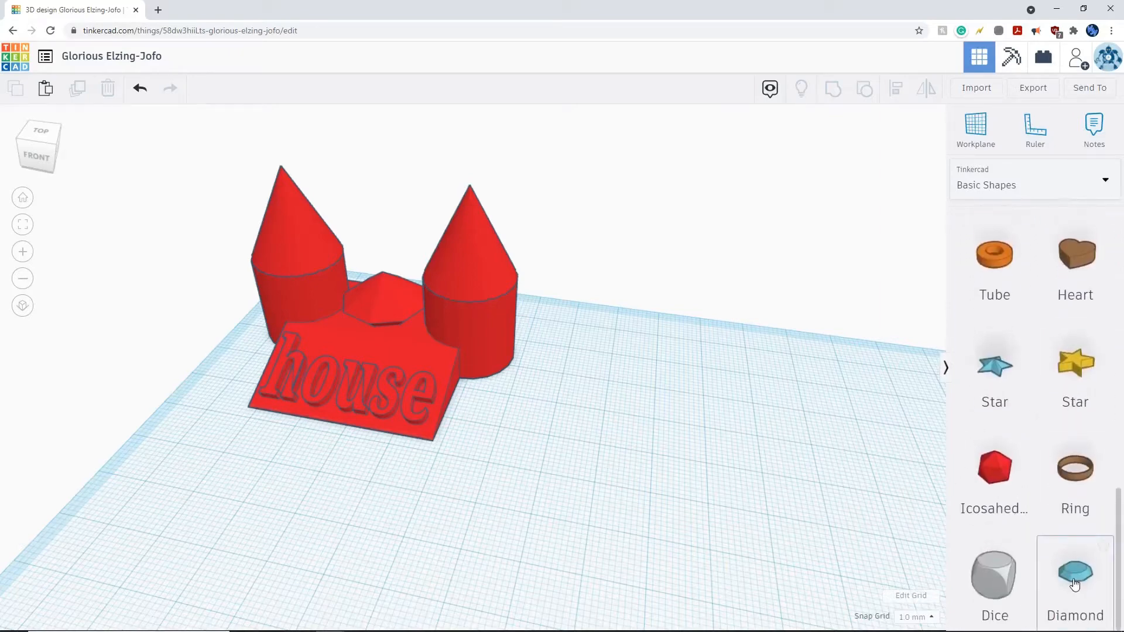
right_click_drag(789, 474, 805, 467)
middle_click_drag(806, 467, 602, 322)
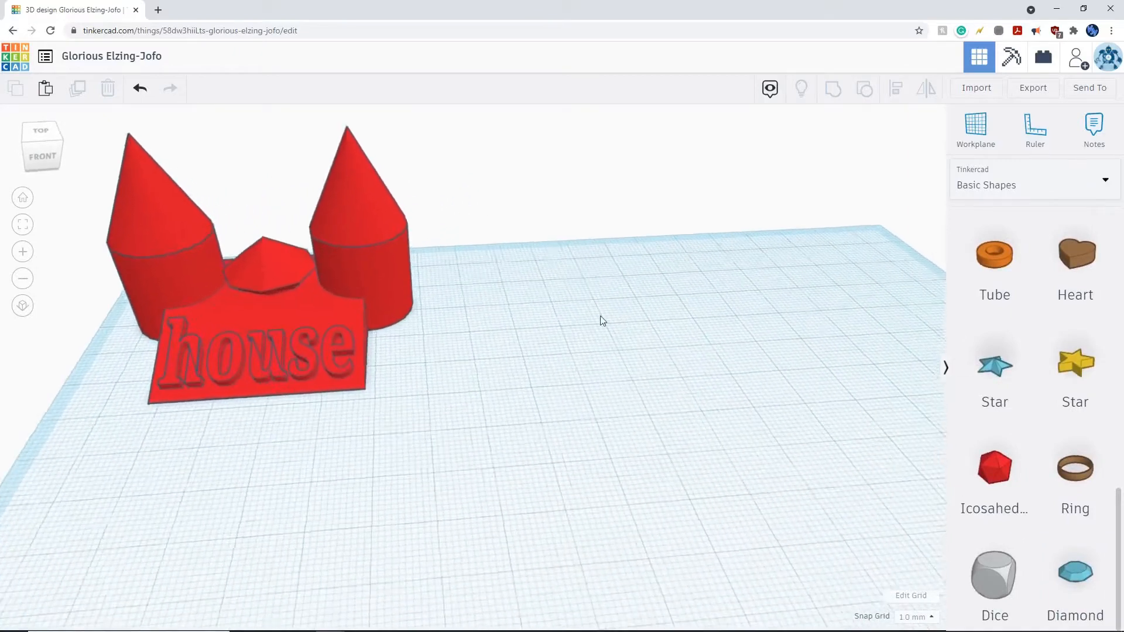
scroll(1036, 340, "up", 3)
scroll(1037, 342, "up", 6)
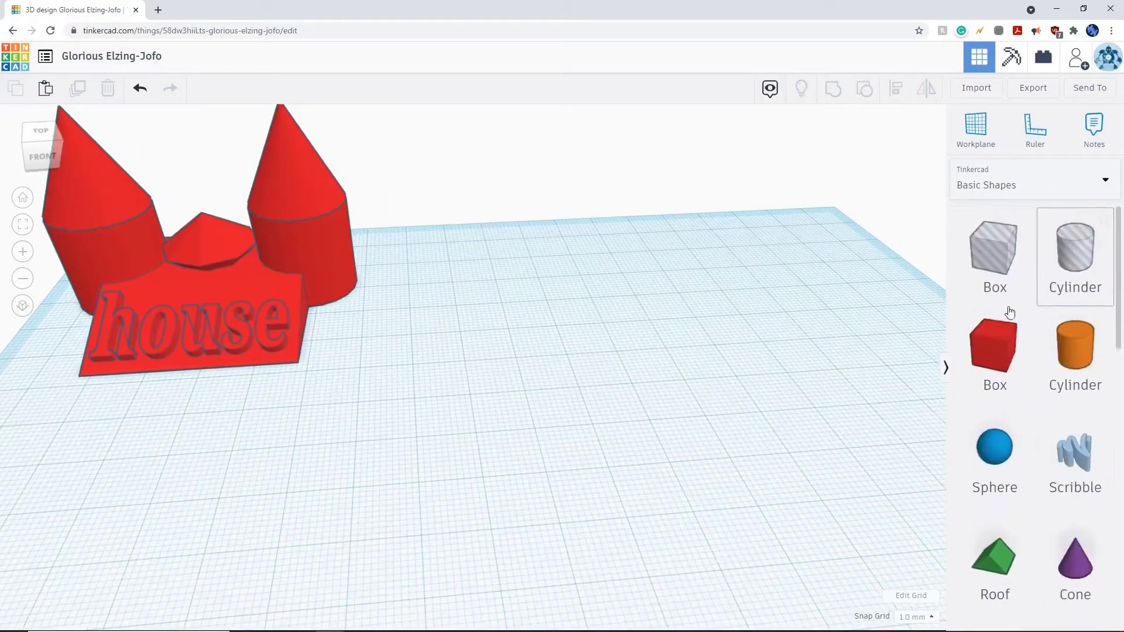
left_click_drag(995, 346, 585, 468)
right_click_drag(790, 496, 817, 488)
left_click(796, 468)
left_click(589, 410)
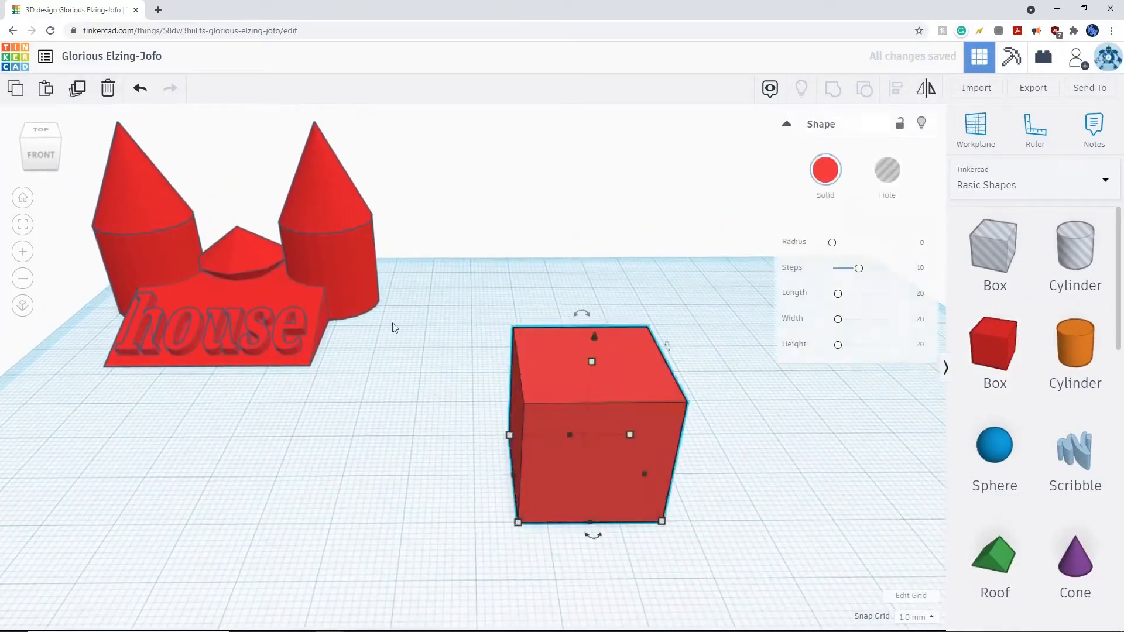
Ungroup the house model into its separate shapes
left_click(286, 288)
right_click_drag(511, 259, 527, 275)
middle_click_drag(541, 280, 762, 361)
left_click_drag(138, 138, 565, 438)
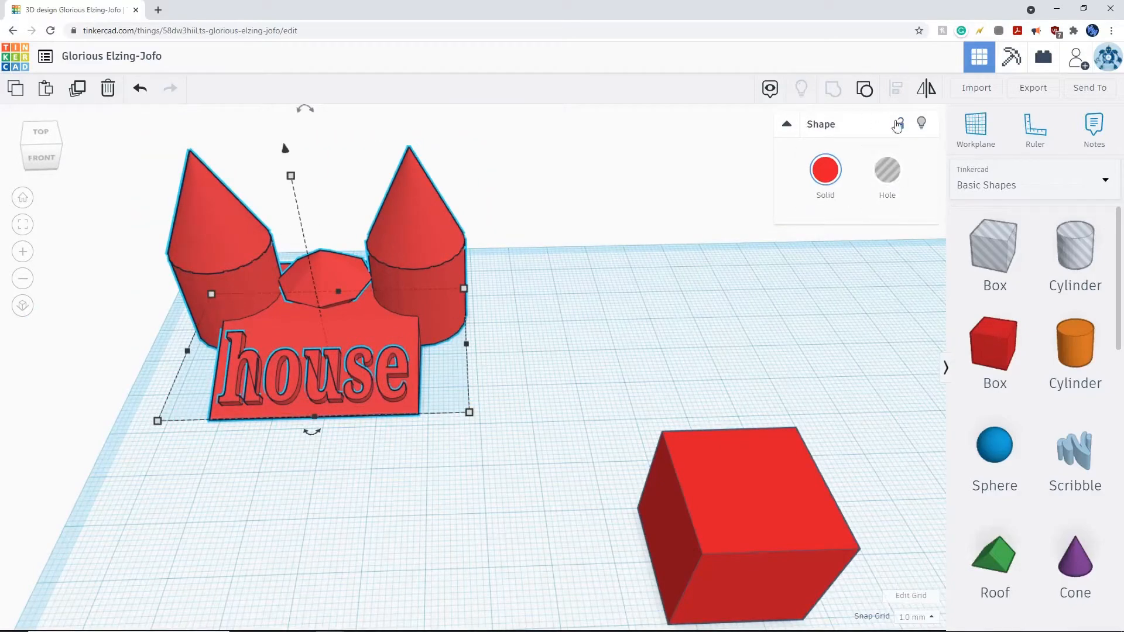
left_click(865, 88)
left_click(680, 273)
Inspect the house's red base box for reference and lower the new box's height to 8 mm
right_click_drag(357, 301, 357, 269)
left_click(360, 276)
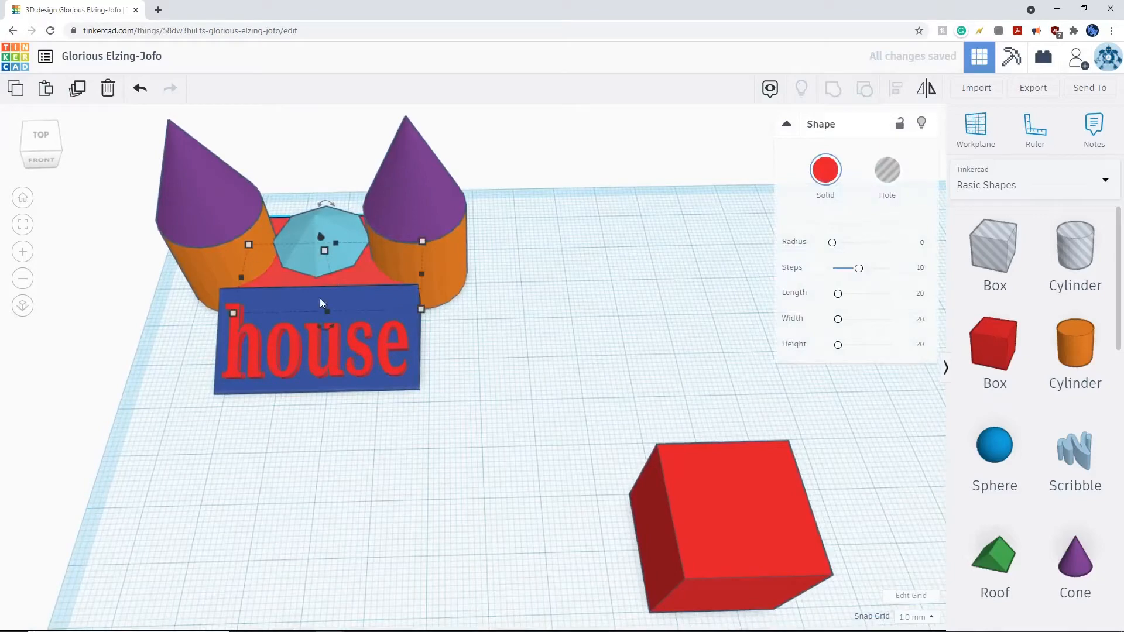
right_click_drag(609, 408, 445, 293)
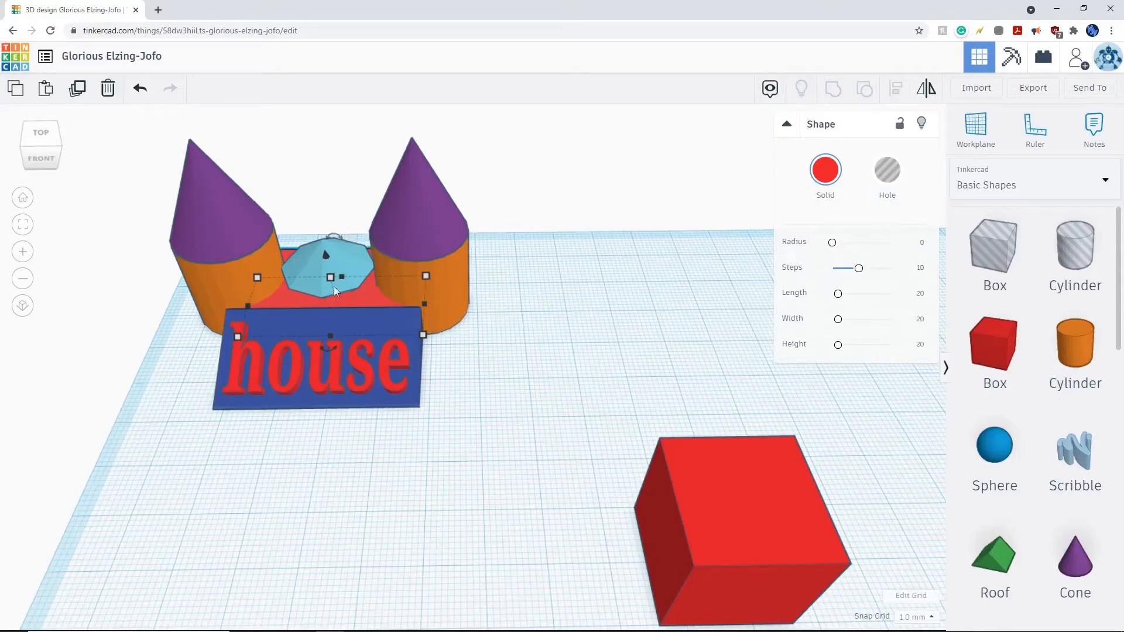
right_click_drag(602, 338, 420, 275)
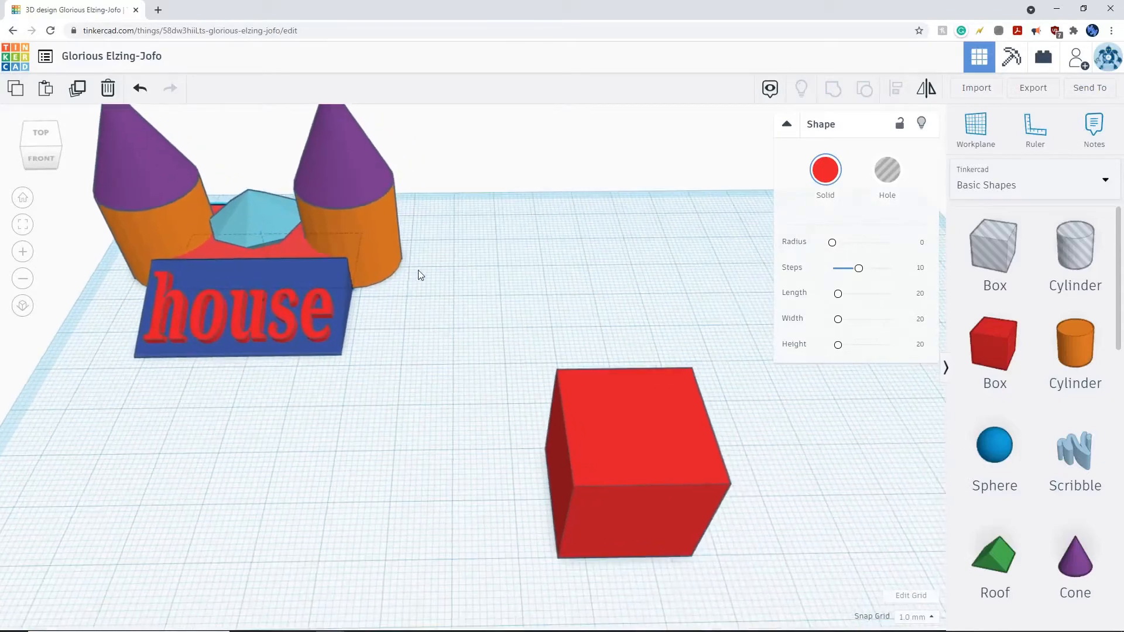
right_click_drag(852, 396, 832, 501)
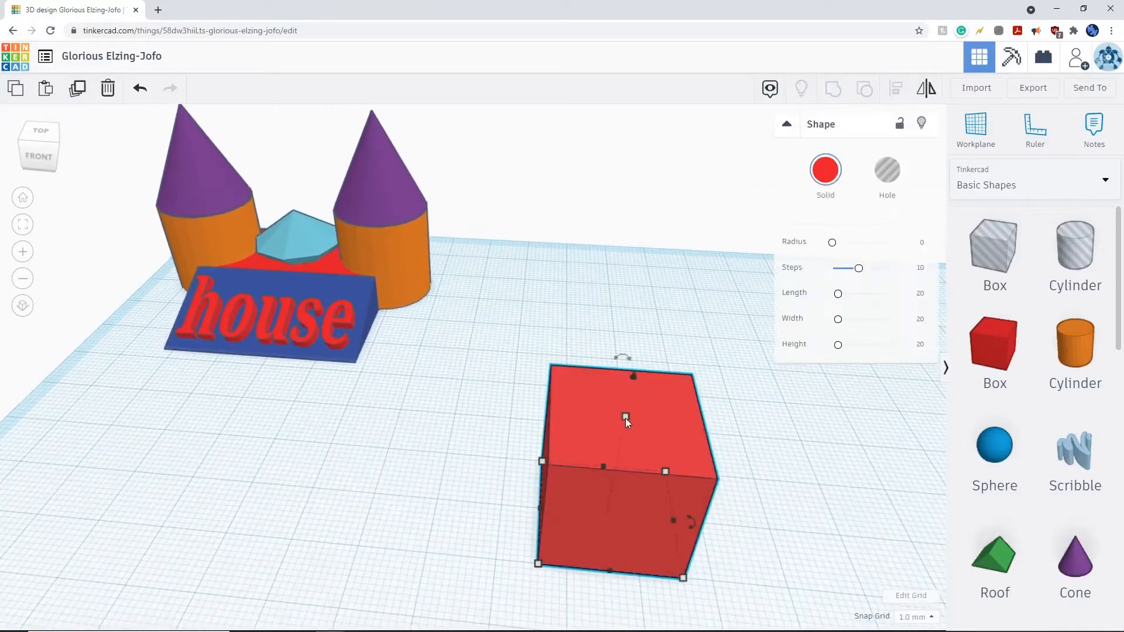
left_click_drag(626, 416, 616, 480)
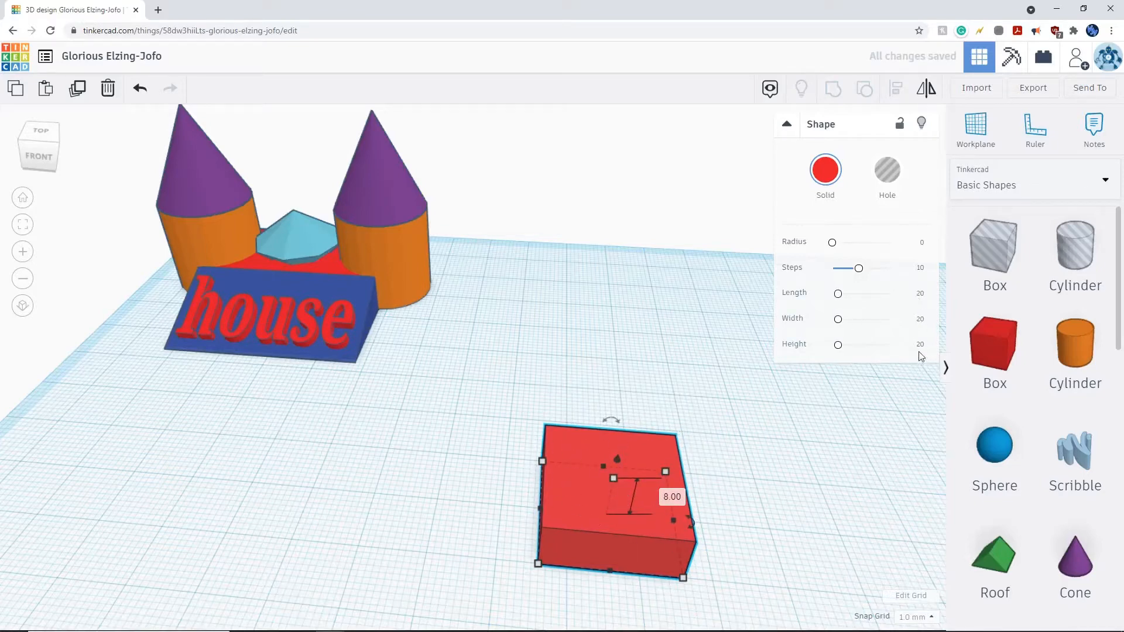
right_click_drag(856, 500, 863, 493)
middle_click_drag(863, 493, 761, 405)
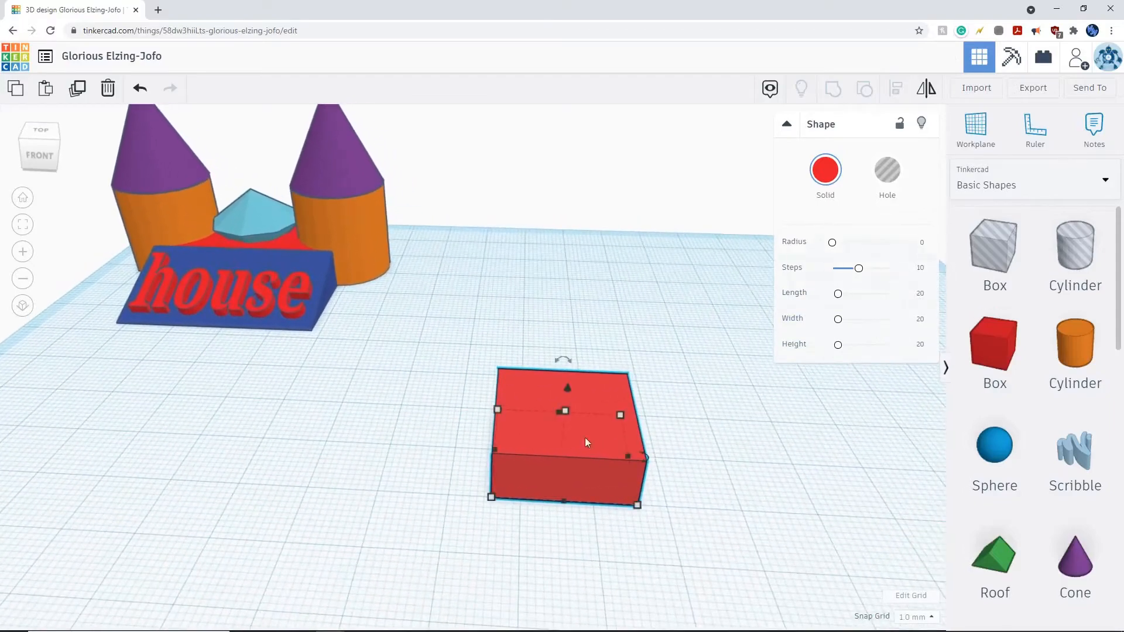
Enlarge the flattened box's footprint into a wide rectangular slab, using the house's red base box as reference
right_click_drag(625, 381, 648, 418)
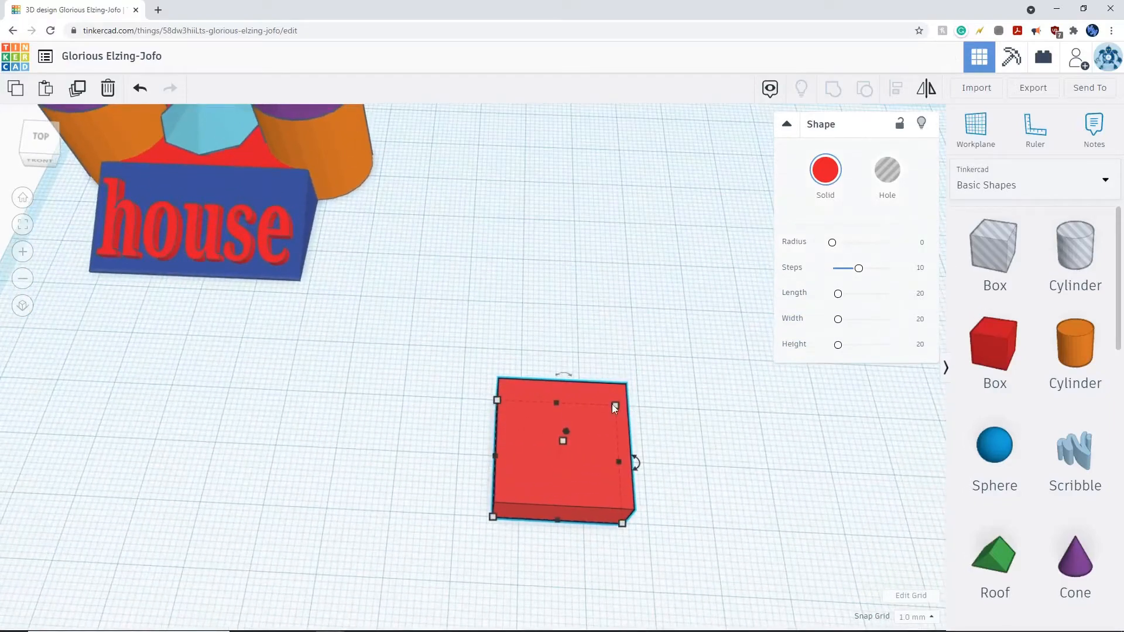
left_click_drag(617, 405, 620, 398)
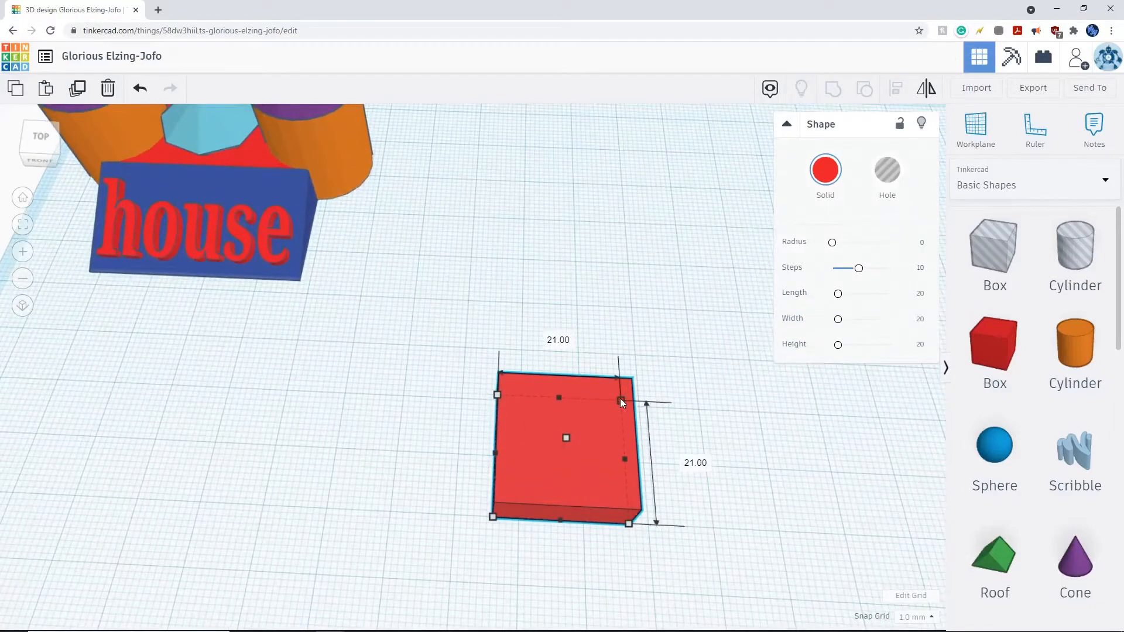
left_click(246, 163)
middle_click_drag(531, 185, 578, 280)
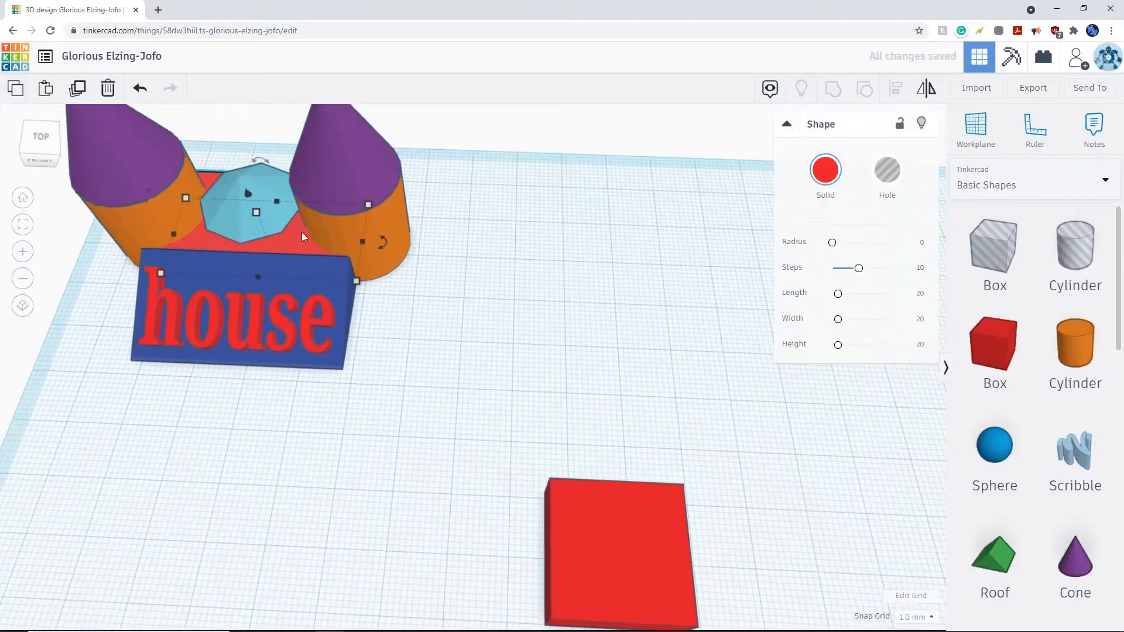
middle_click_drag(680, 336, 593, 179)
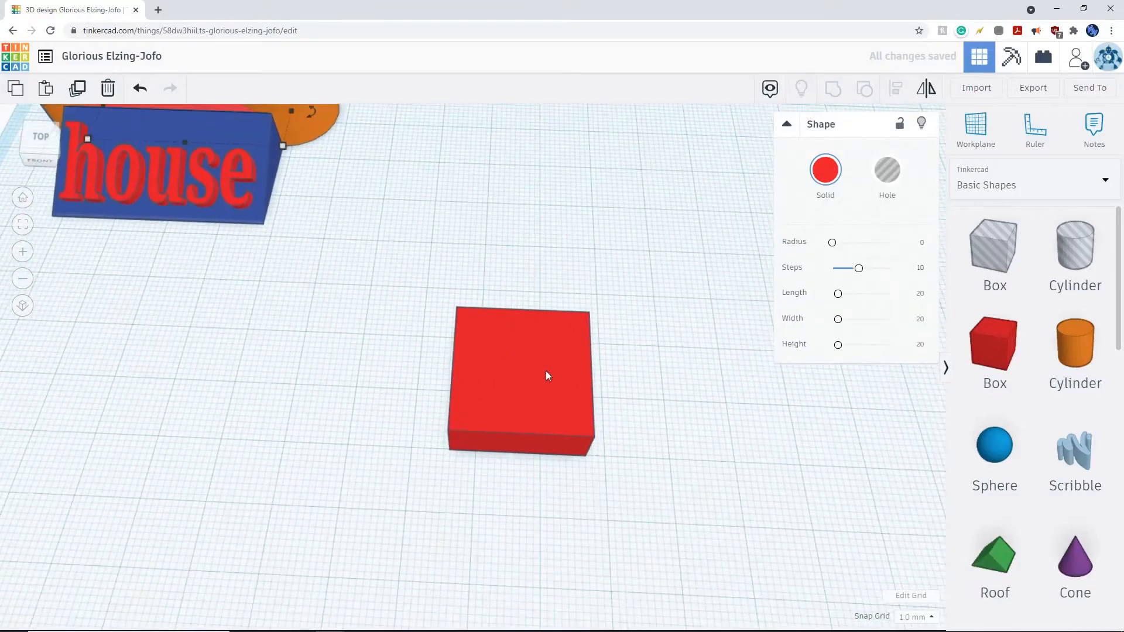
left_click(546, 374)
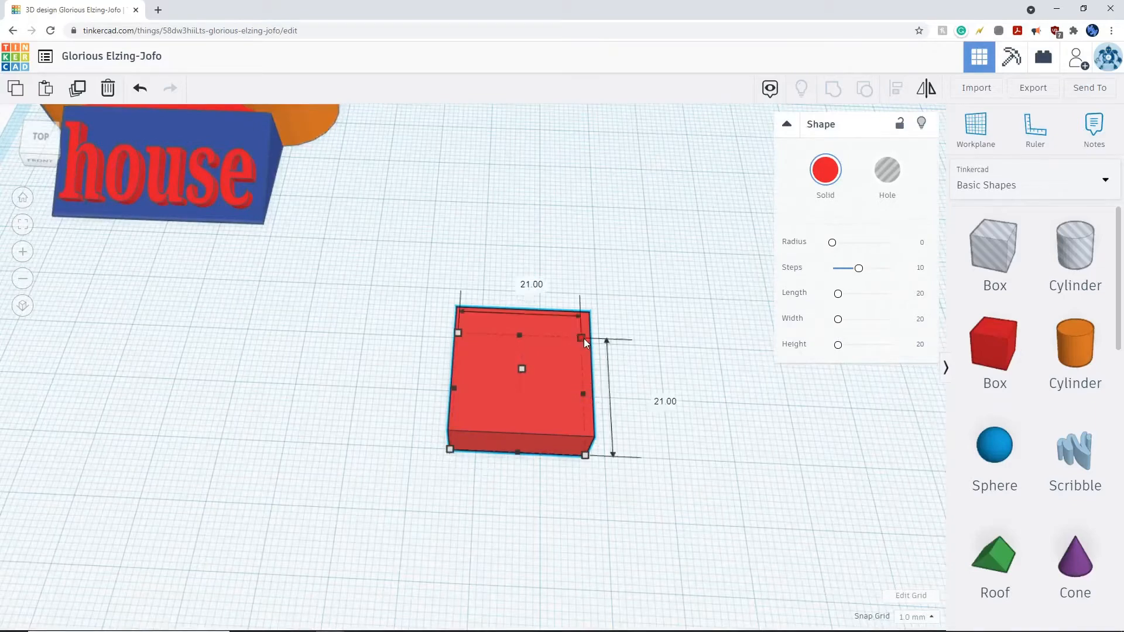
left_click_drag(582, 338, 680, 377)
left_click_drag(697, 378, 698, 347)
left_click(816, 490)
right_click_drag(815, 490, 837, 416)
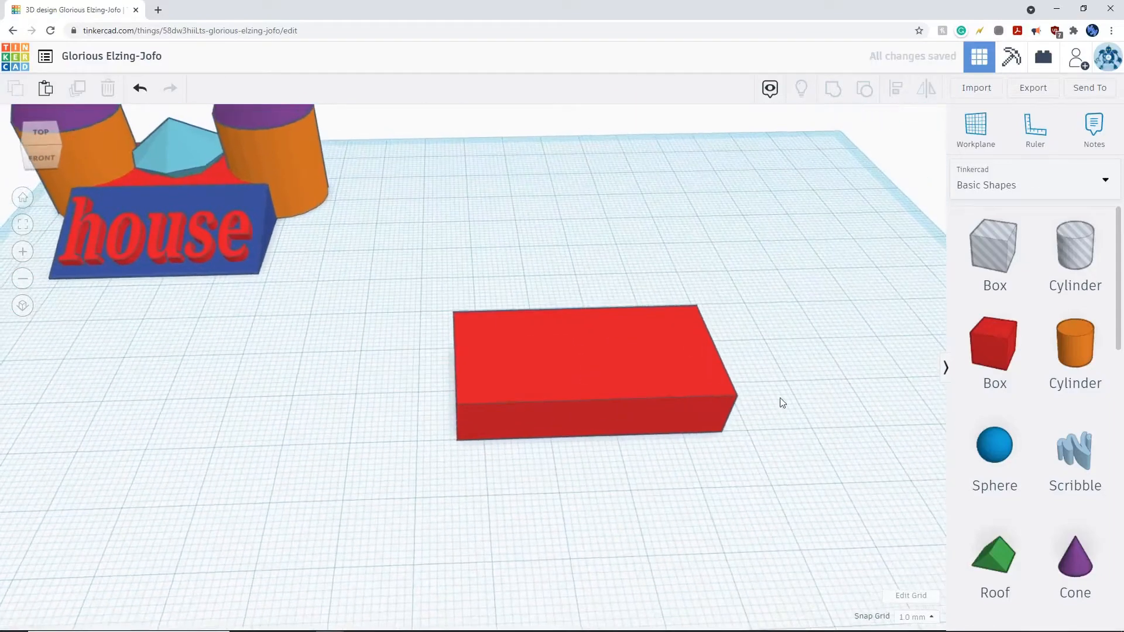
Examine the cylinders and cones that form the house's two towers
left_click(646, 346)
middle_click_drag(798, 389, 733, 444)
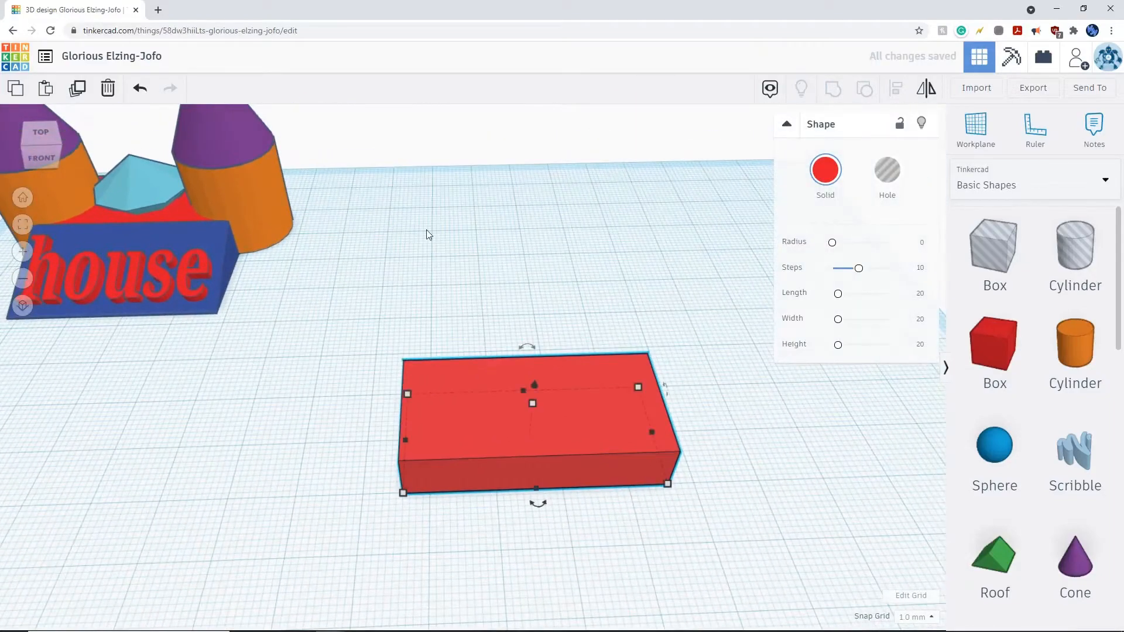
left_click(426, 229)
left_click(276, 212)
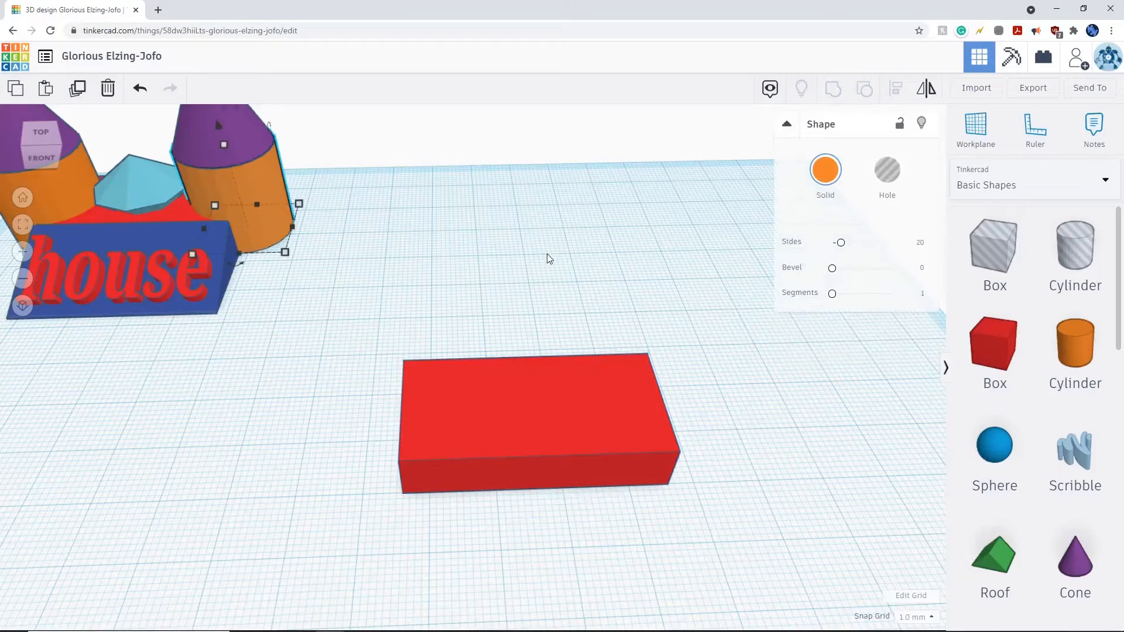
middle_click_drag(394, 283, 635, 326)
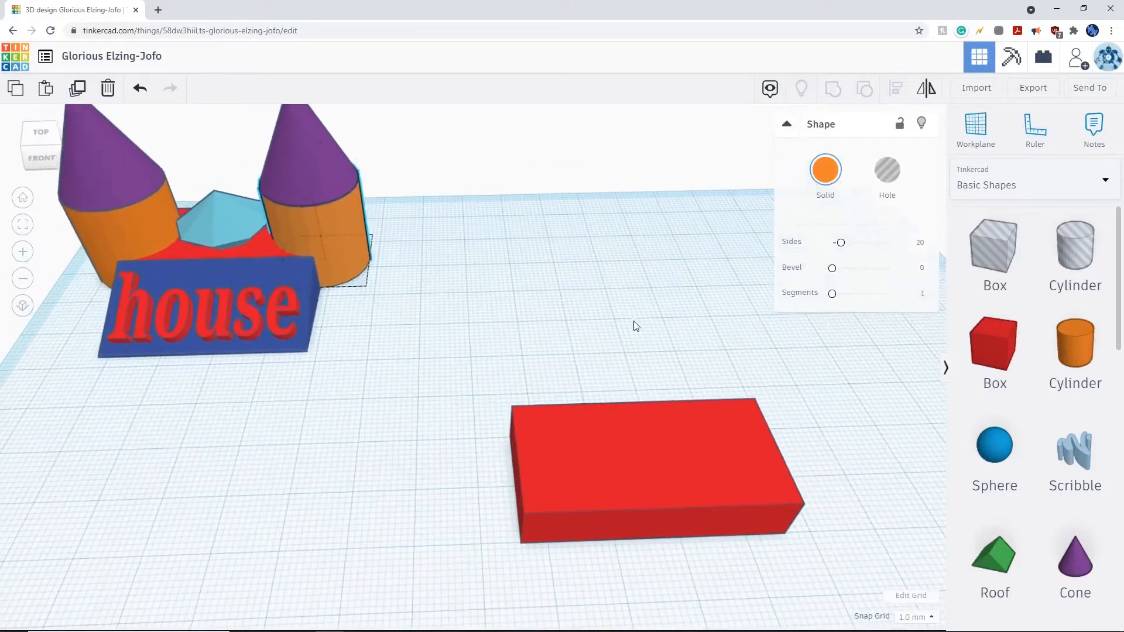
left_click(136, 233)
left_click(335, 236)
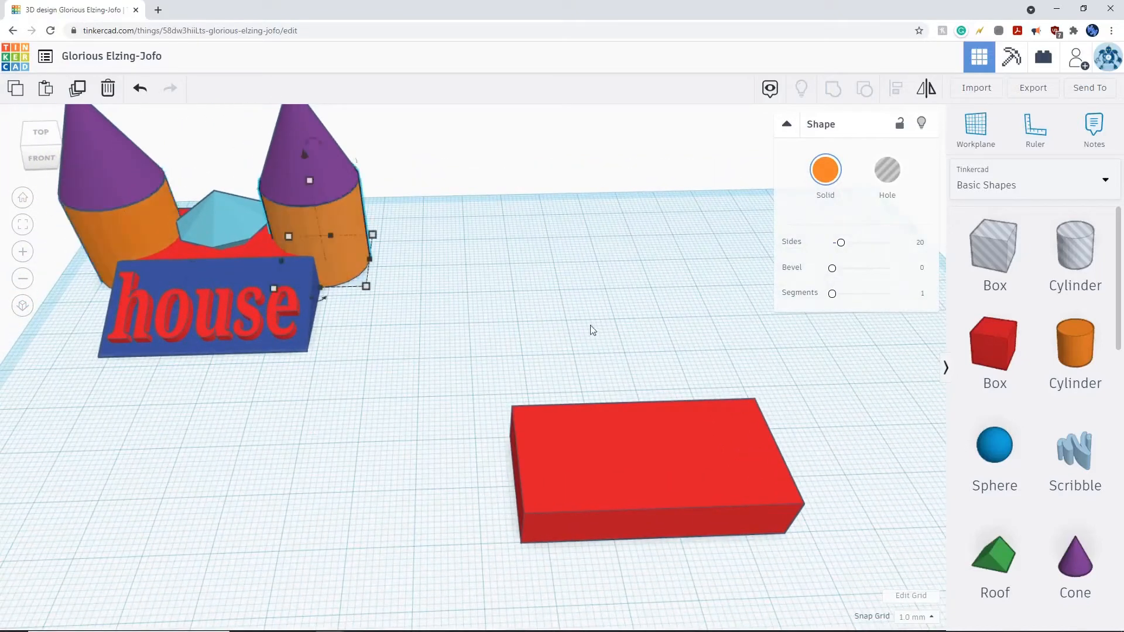
left_click(276, 167)
left_click(129, 170)
left_click(596, 301)
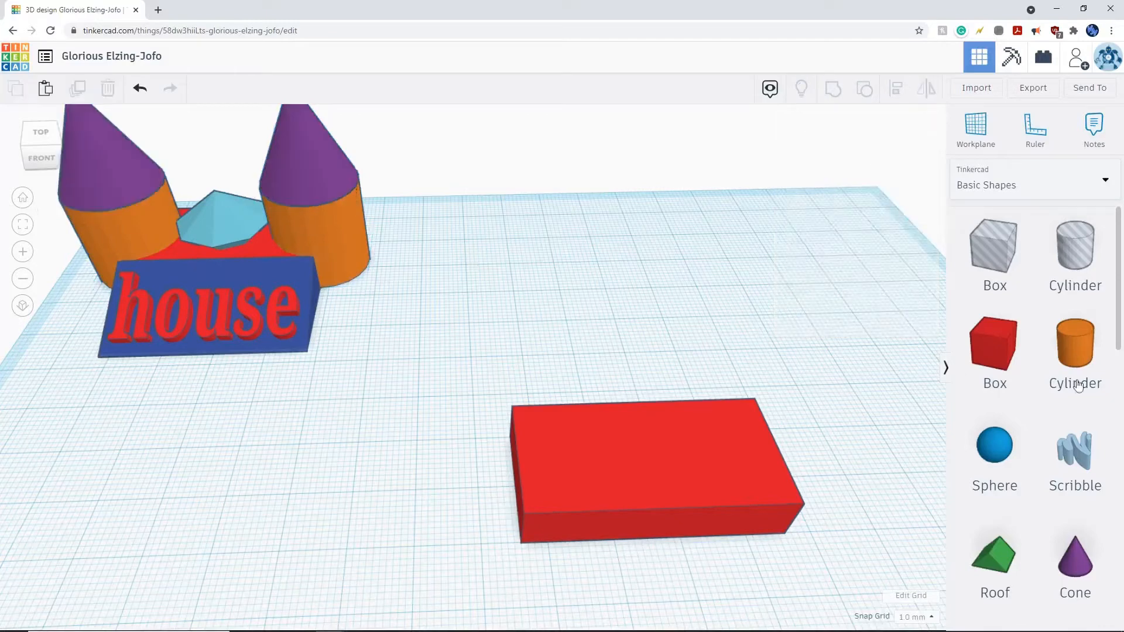
Place two orange cylinders behind the red slab and compare them with the house's tower cylinder
left_click(1078, 351)
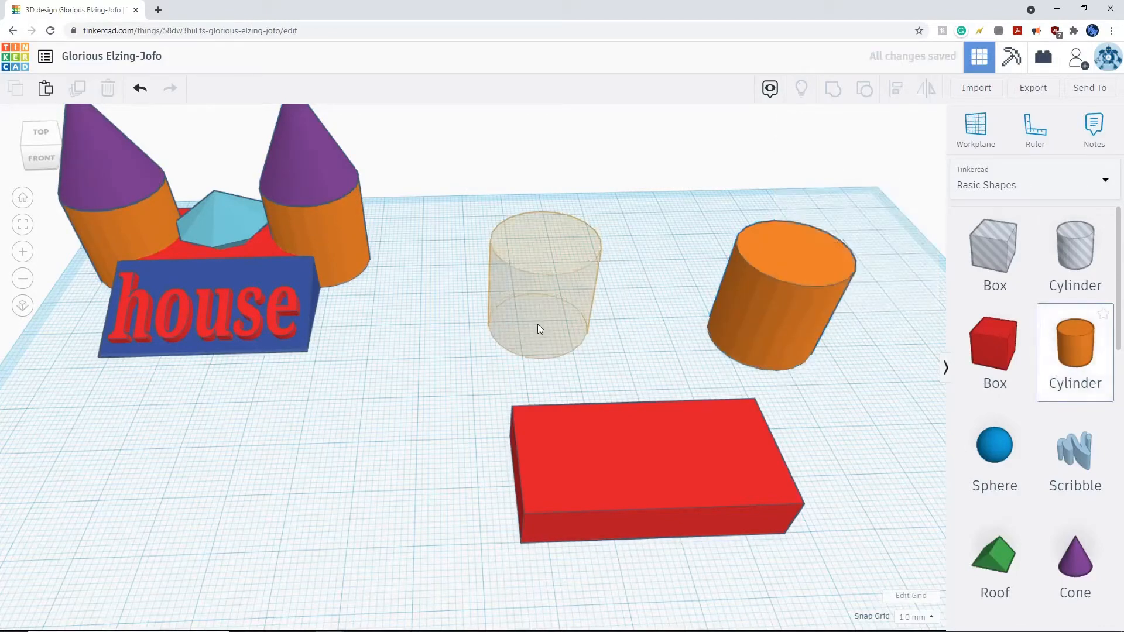
left_click(537, 326)
left_click(345, 241)
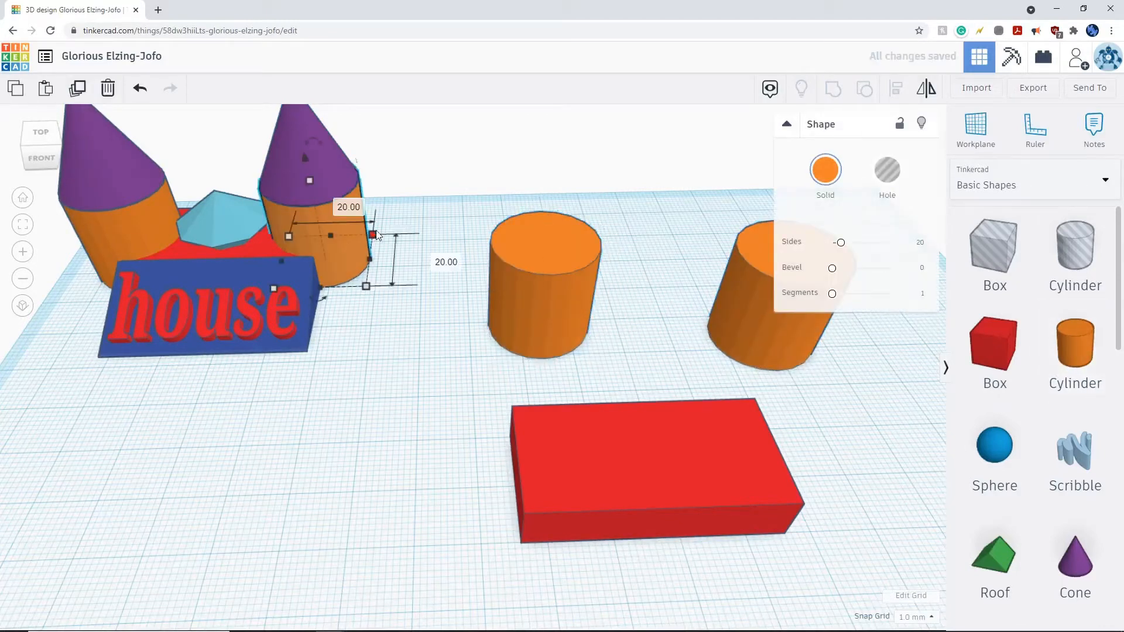
left_click(546, 305)
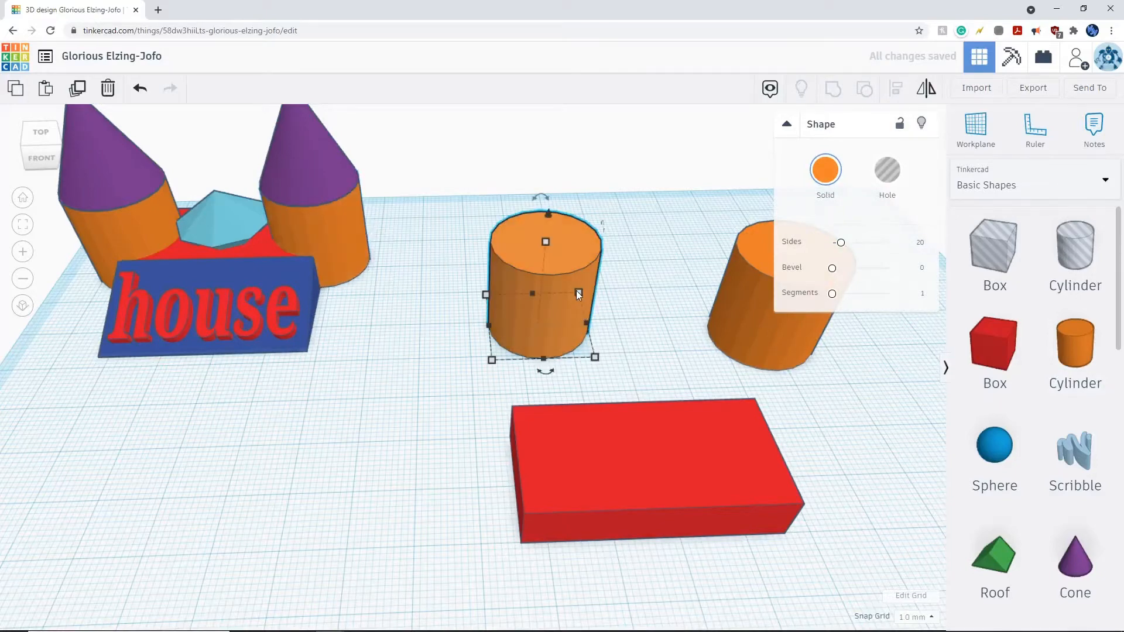
left_click(333, 217)
left_click(535, 258)
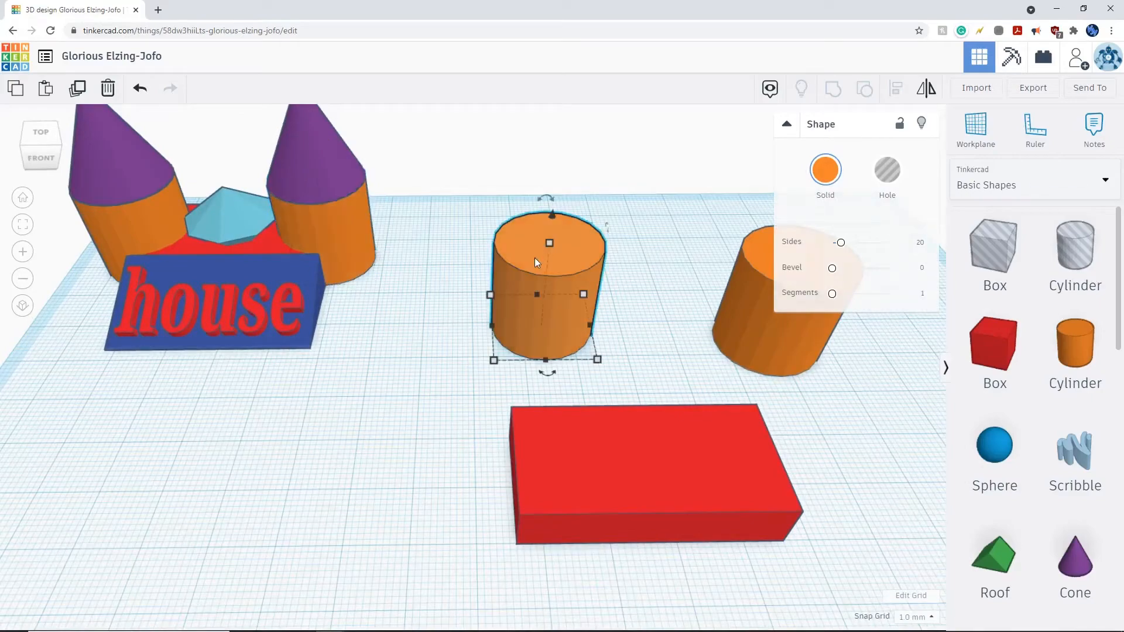
Move the right-hand loose cylinder forward to the right end of the red slab
left_click(863, 380)
middle_click_drag(863, 380, 627, 301)
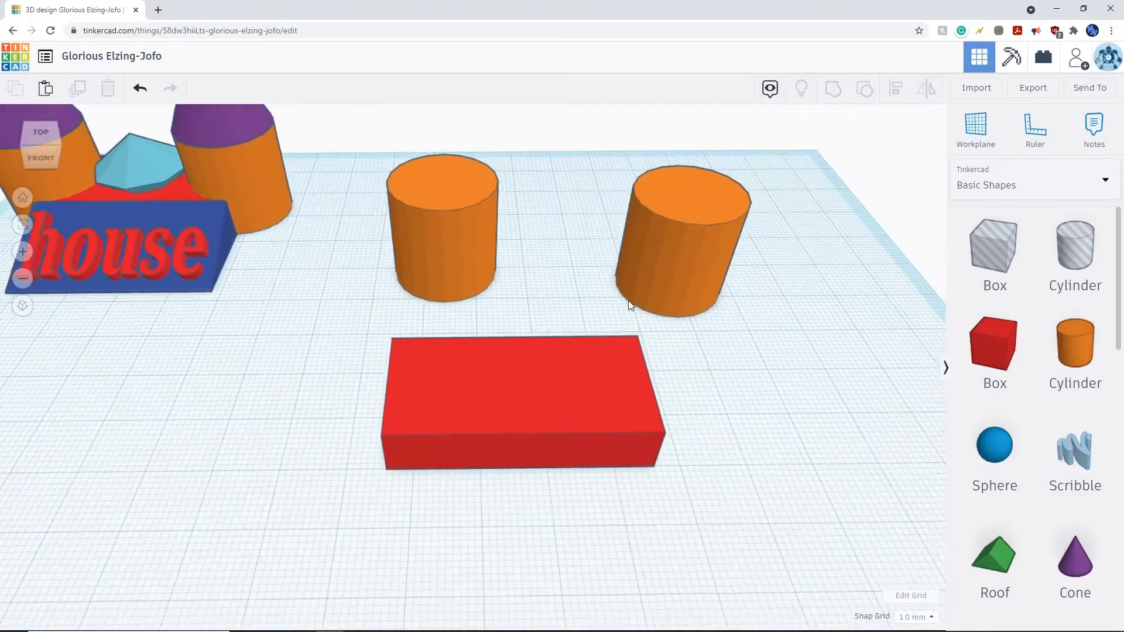
right_click_drag(594, 334, 575, 289)
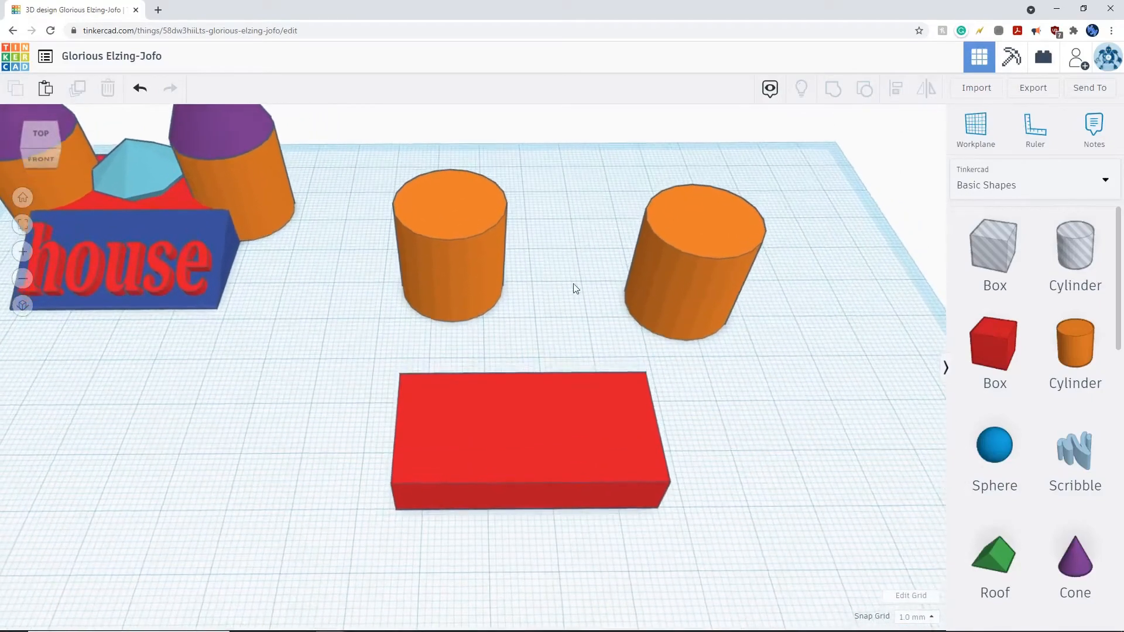
left_click(711, 267)
right_click_drag(697, 302, 183, 225)
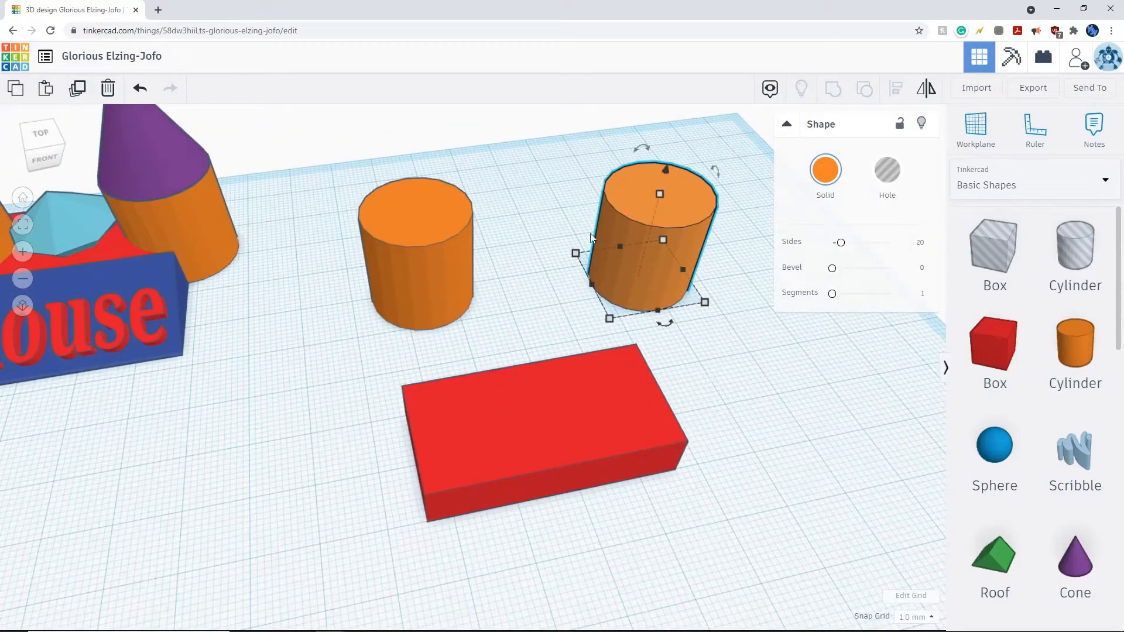
left_click_drag(653, 276, 695, 371)
right_click_drag(817, 451, 614, 399)
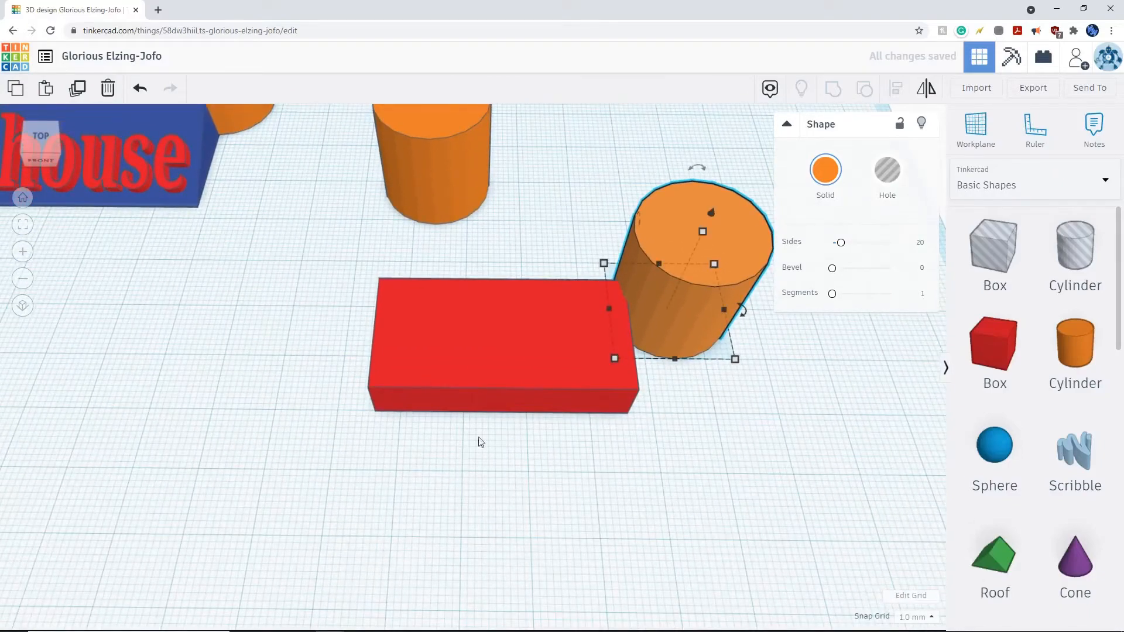
Shift the red slab slightly to the left, away from the cylinder
left_click(471, 364)
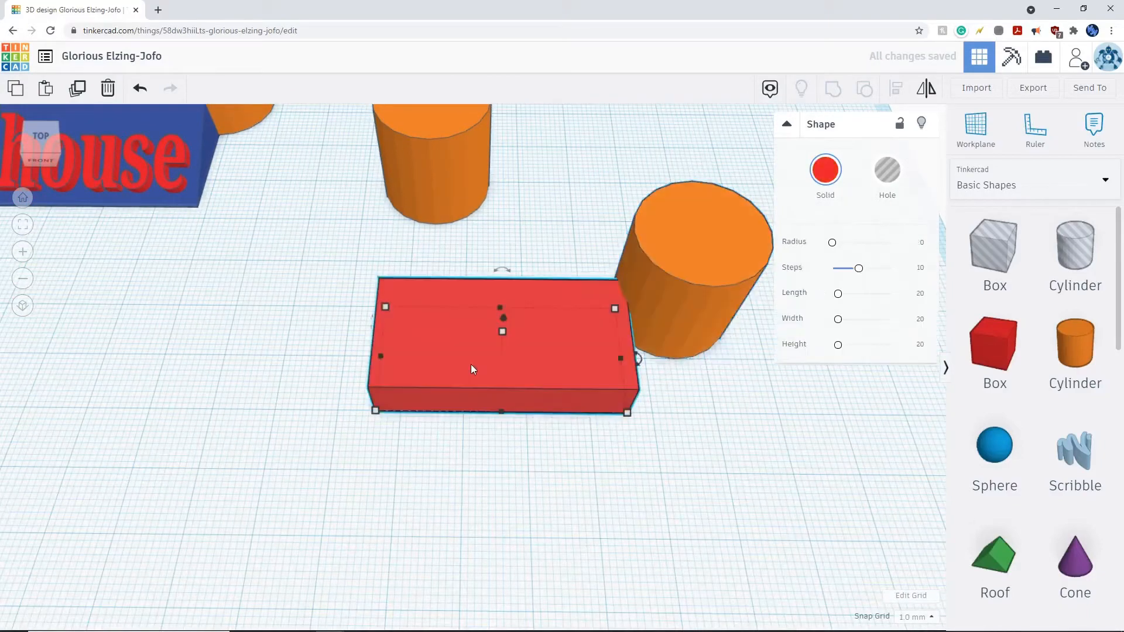
left_click_drag(470, 364, 429, 366)
left_click(670, 509)
right_click_drag(670, 509, 638, 498)
Move the nearby cylinder into the right end of the red slab so the two shapes overlap
left_click(726, 316)
right_click_drag(756, 422, 764, 486)
left_click_drag(679, 326, 593, 361)
right_click_drag(593, 360, 676, 426)
left_click(602, 487)
right_click_drag(602, 487, 711, 524)
Move the remaining loose cylinder into the left end of the slab, mirroring the cylinder at the other end
left_click(366, 186)
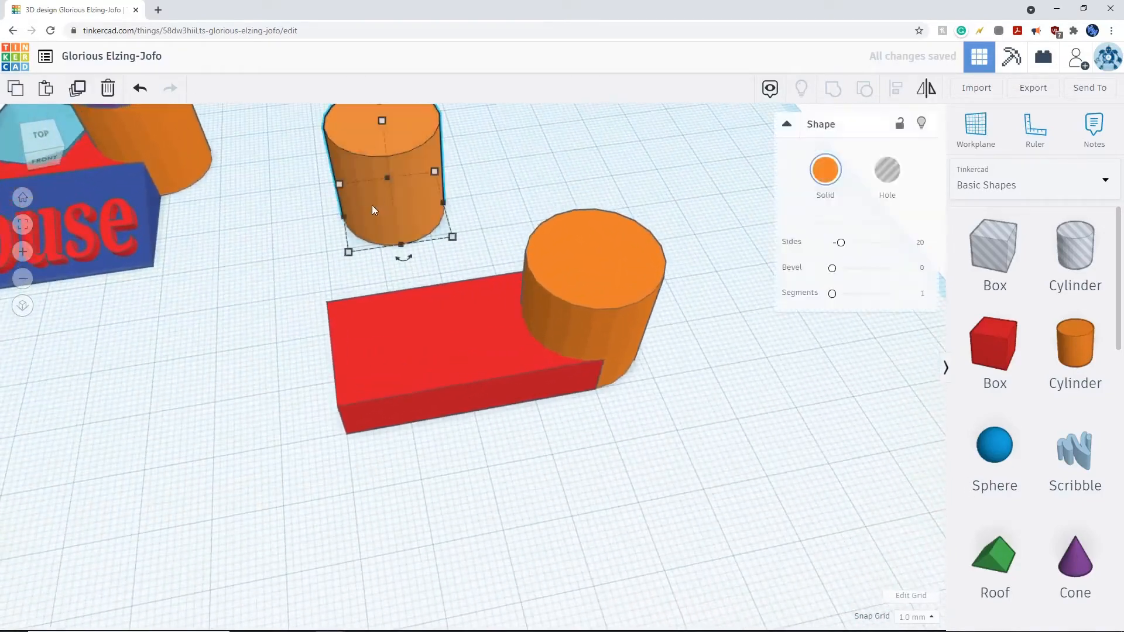
left_click_drag(373, 210, 303, 382)
left_click(607, 497)
right_click_drag(607, 497, 523, 441)
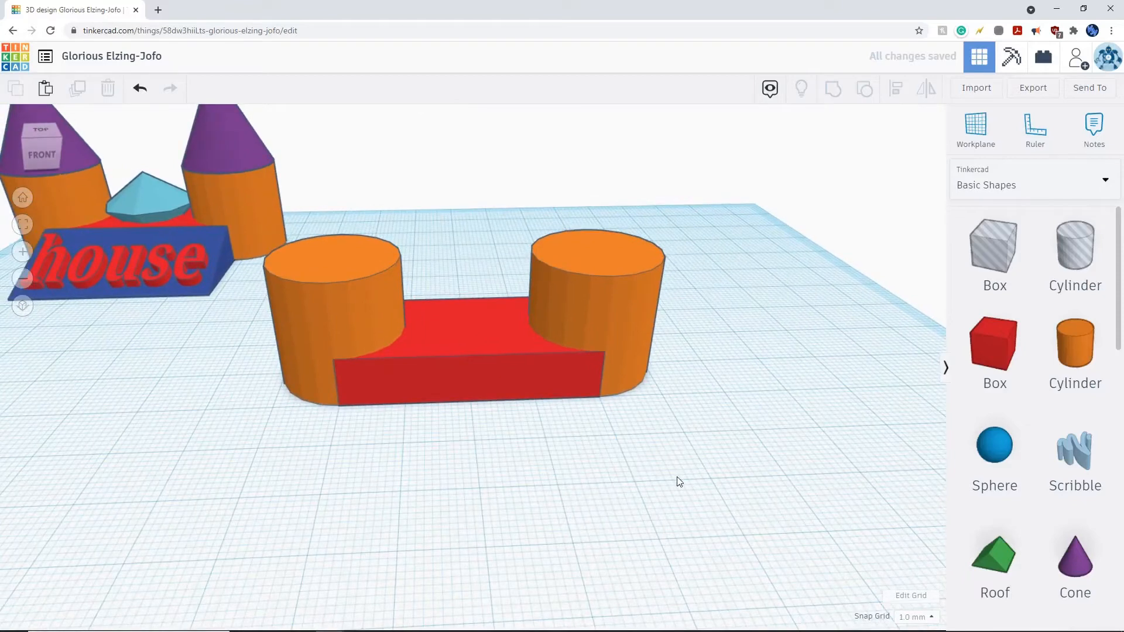
middle_click_drag(599, 441, 717, 476)
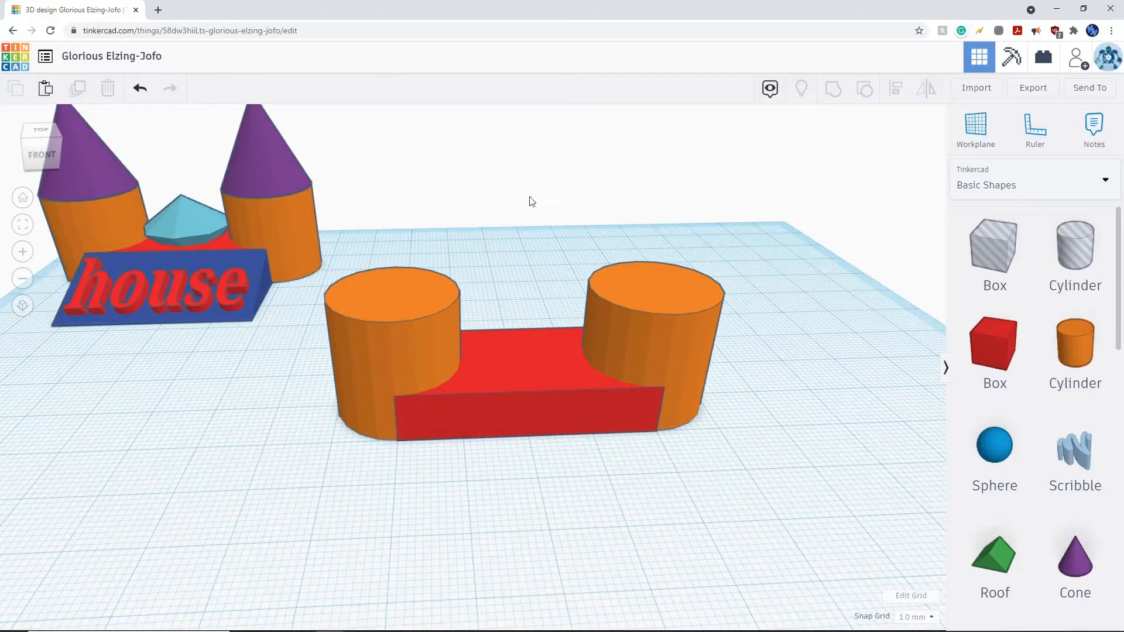
Group the red slab and its two orange cylinder towers into a single solid shape
right_click_drag(675, 438, 433, 279)
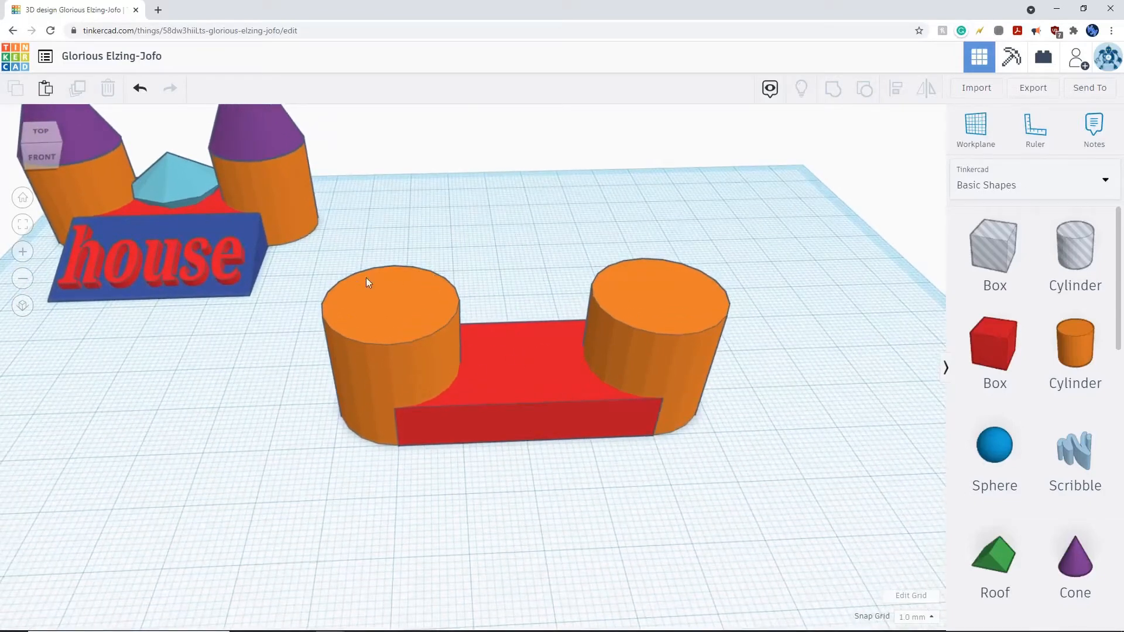
left_click_drag(303, 269, 778, 469)
right_click_drag(760, 517, 758, 506)
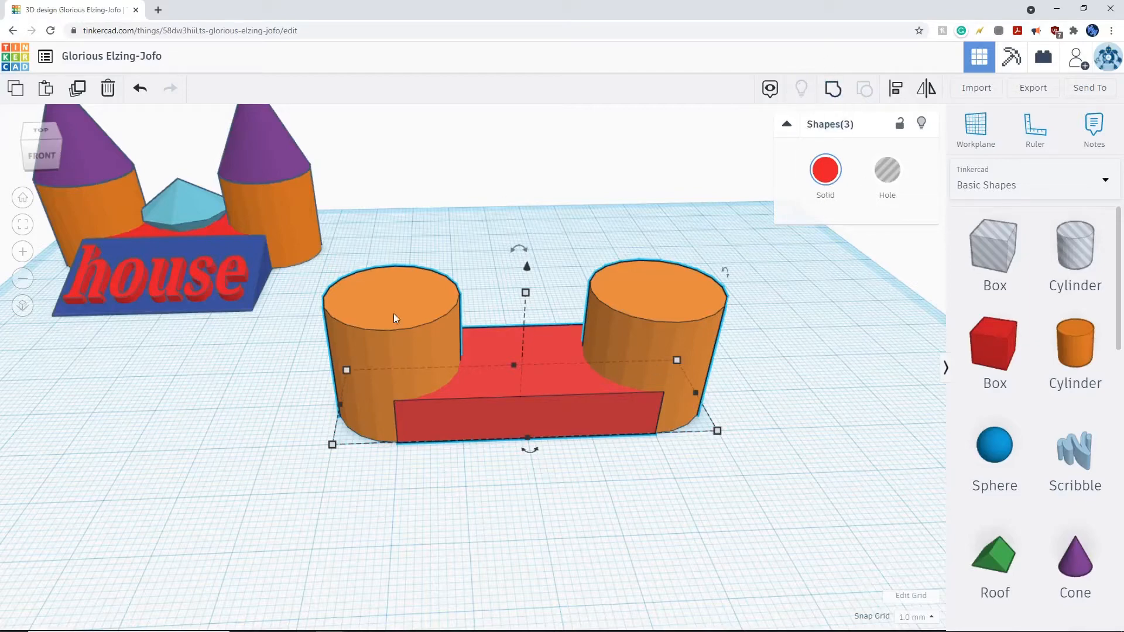
left_click(829, 88)
left_click(831, 505)
right_click_drag(831, 505, 552, 379)
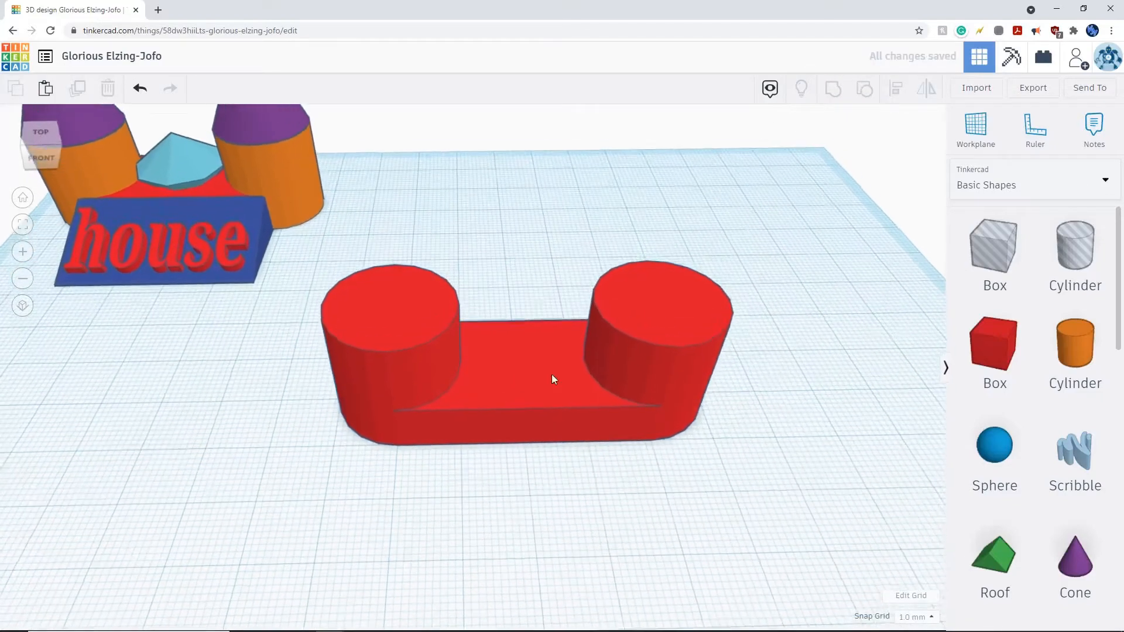
Add two purple cones to the workplane, one behind the grouped red base and one to its right
right_click_drag(748, 395, 790, 343)
left_click_drag(1070, 551, 791, 358)
left_click_drag(1097, 580, 538, 321)
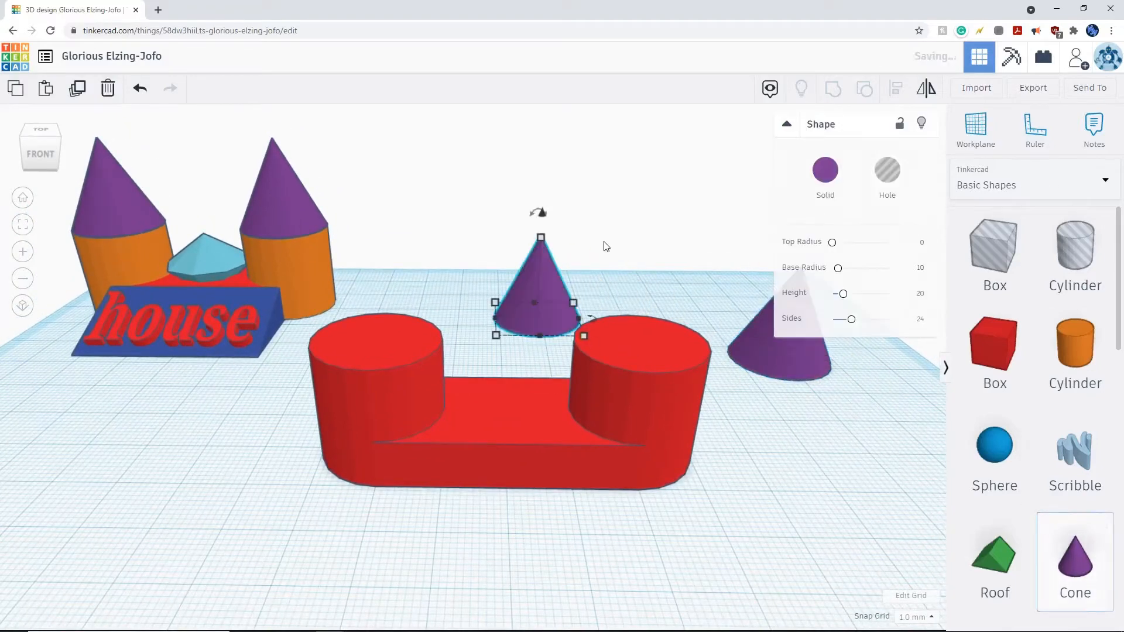
left_click(693, 329)
right_click_drag(845, 431, 836, 464)
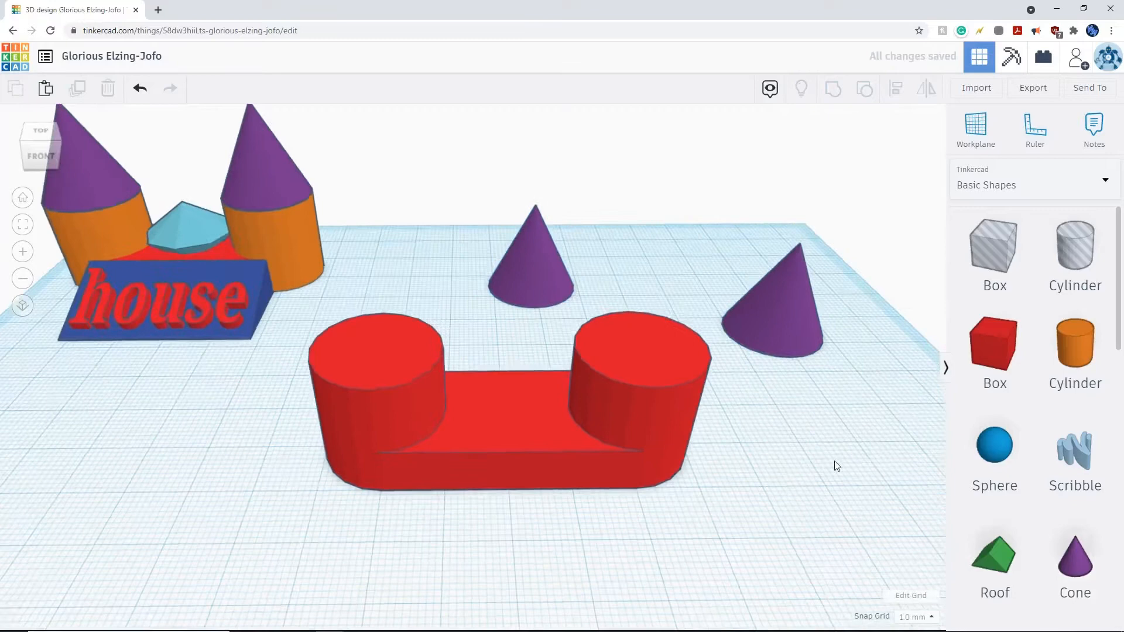
Move the two purple cones closer to the red base, one behind each tower
left_click(775, 302)
left_click(527, 259)
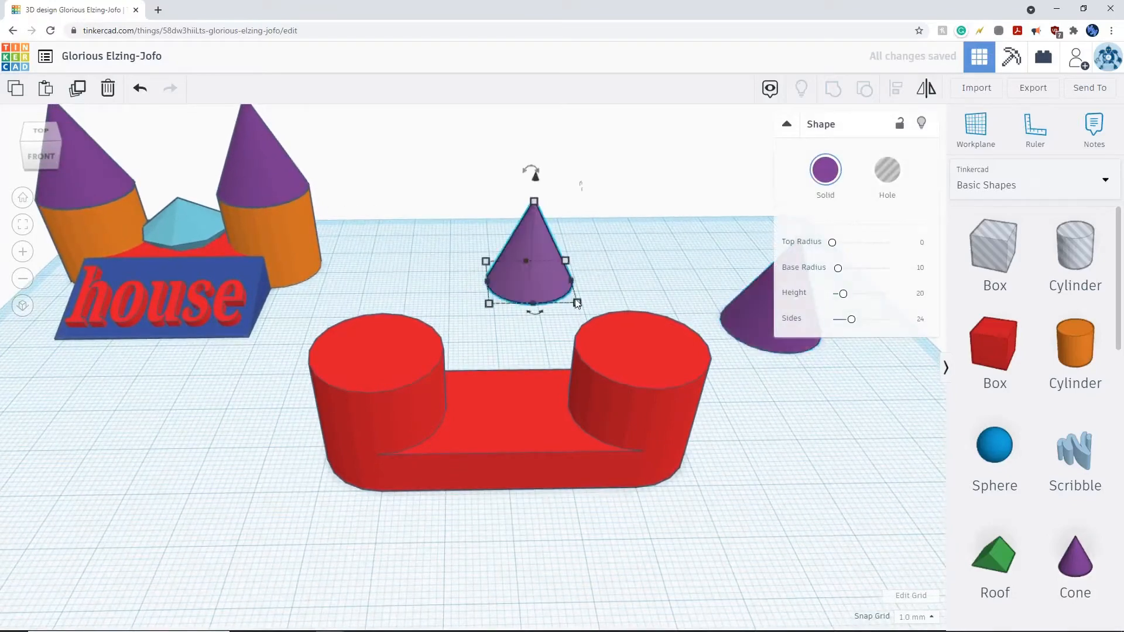
left_click_drag(526, 259, 457, 267)
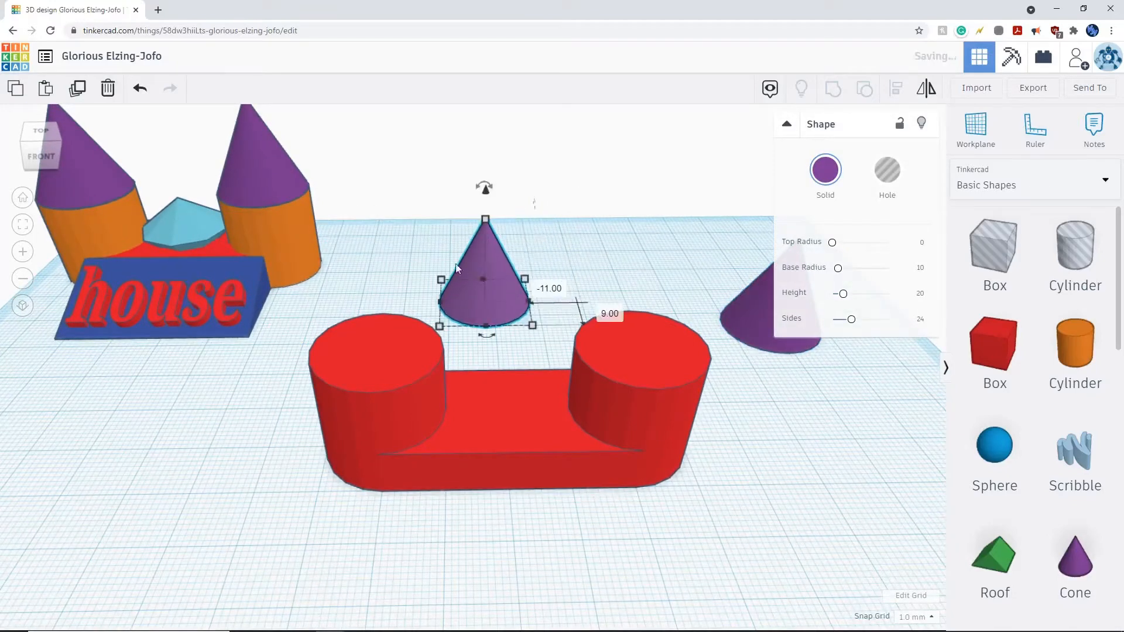
left_click_drag(751, 312, 638, 296)
left_click(782, 438)
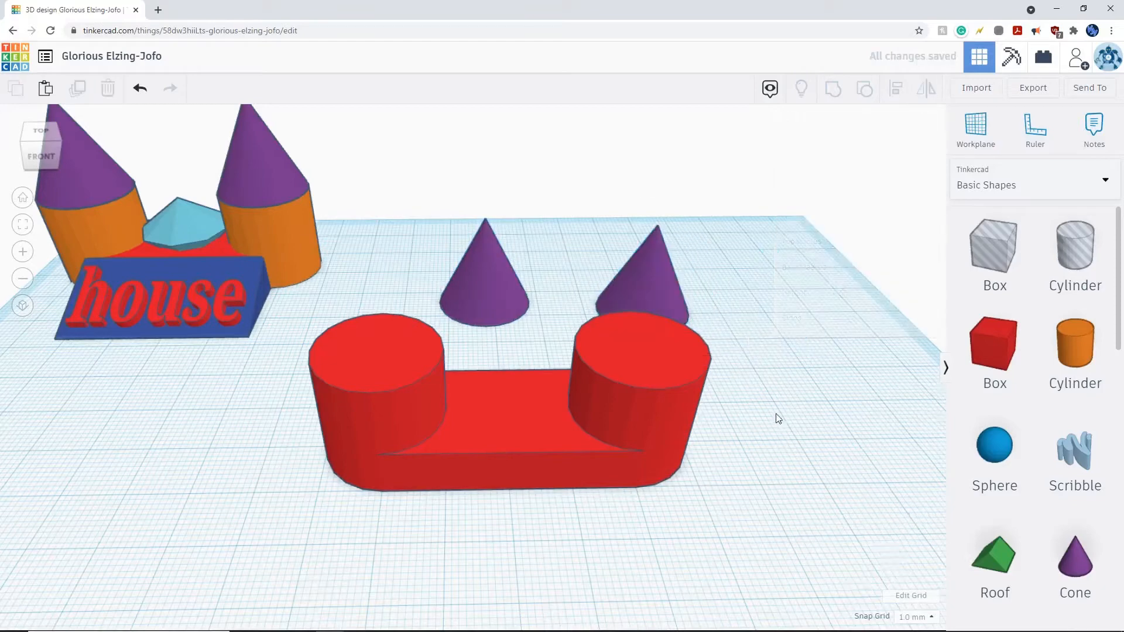
right_click_drag(776, 413, 659, 342)
left_click(660, 344)
left_click(753, 328)
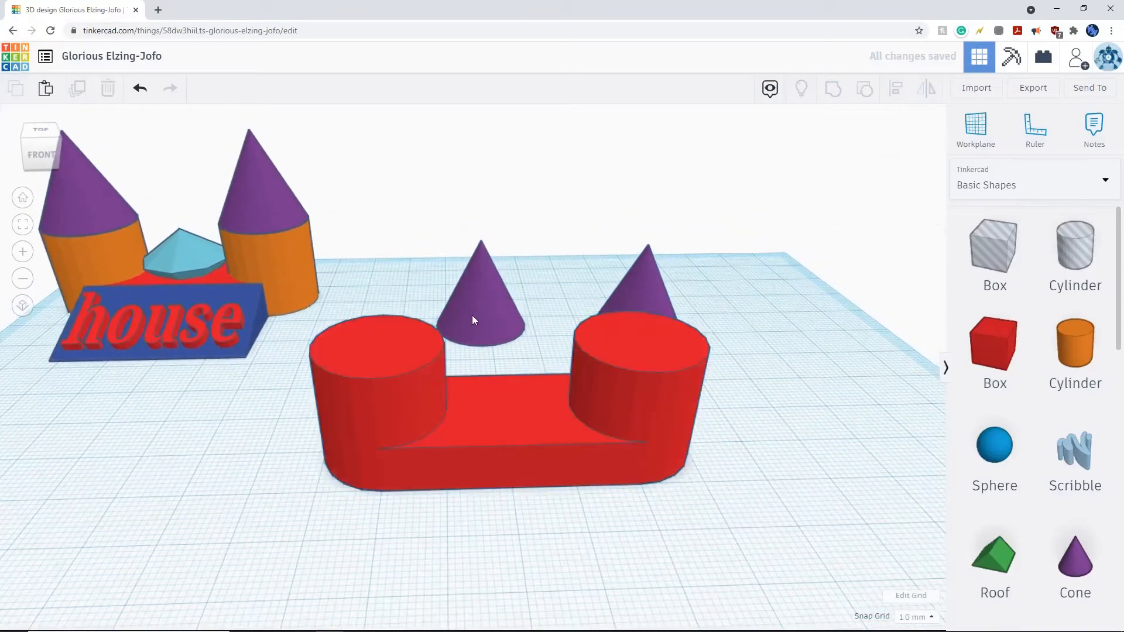
mouse_move(472, 318)
left_mouse_down()
mouse_move(420, 336)
mouse_move(463, 315)
left_mouse_up()
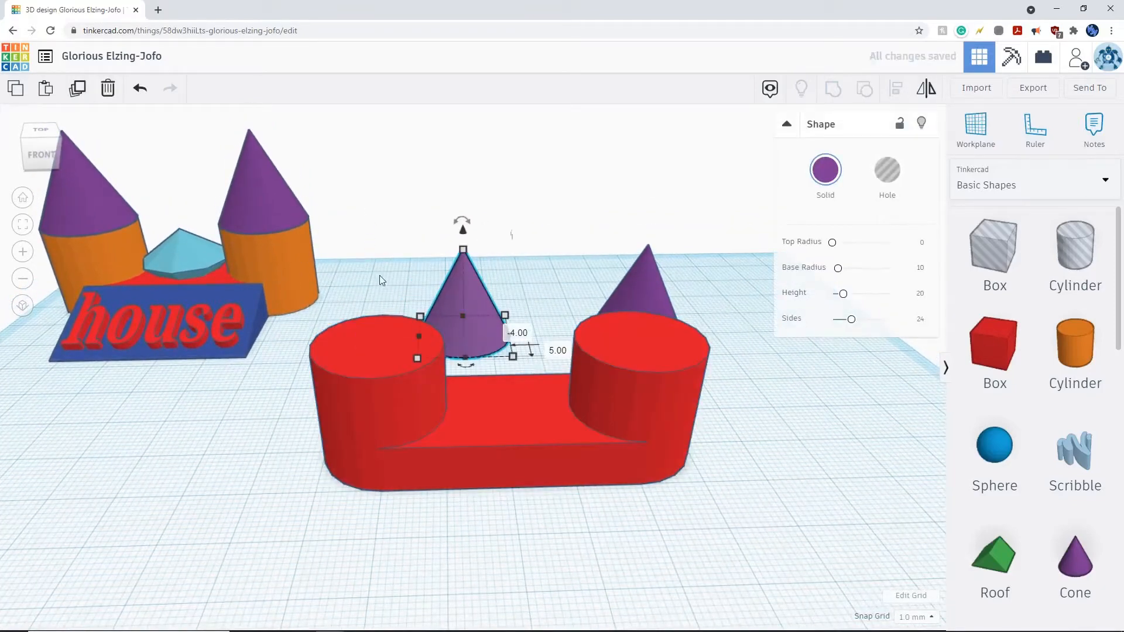
Check the grouped red base's height and bring the right-hand cone forward beside the right tower
left_click(371, 409)
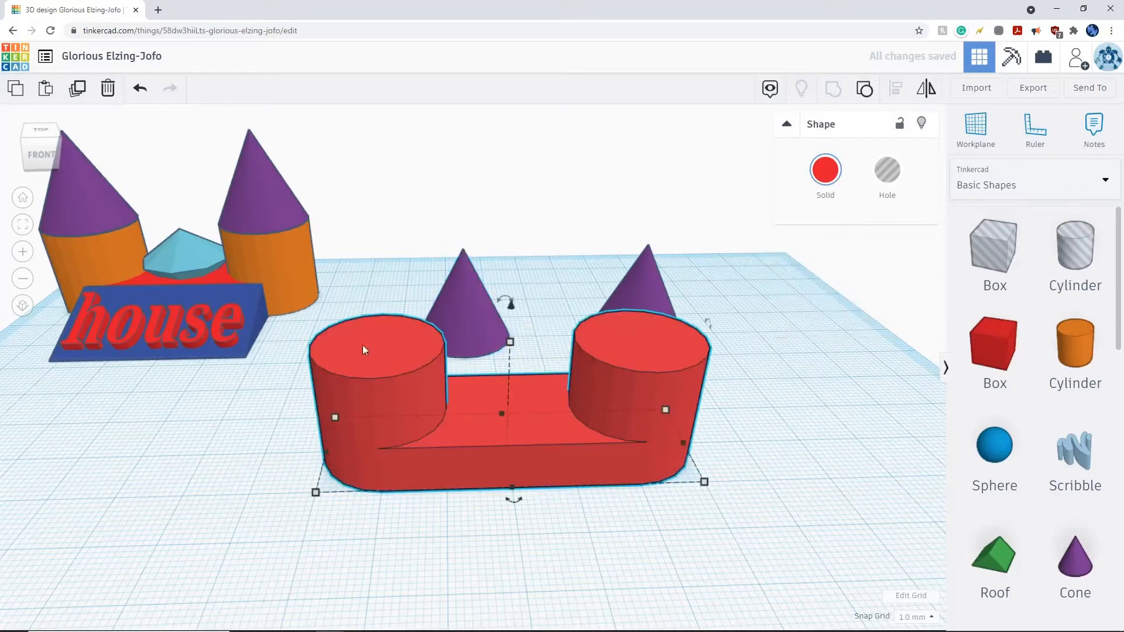
left_click(511, 342)
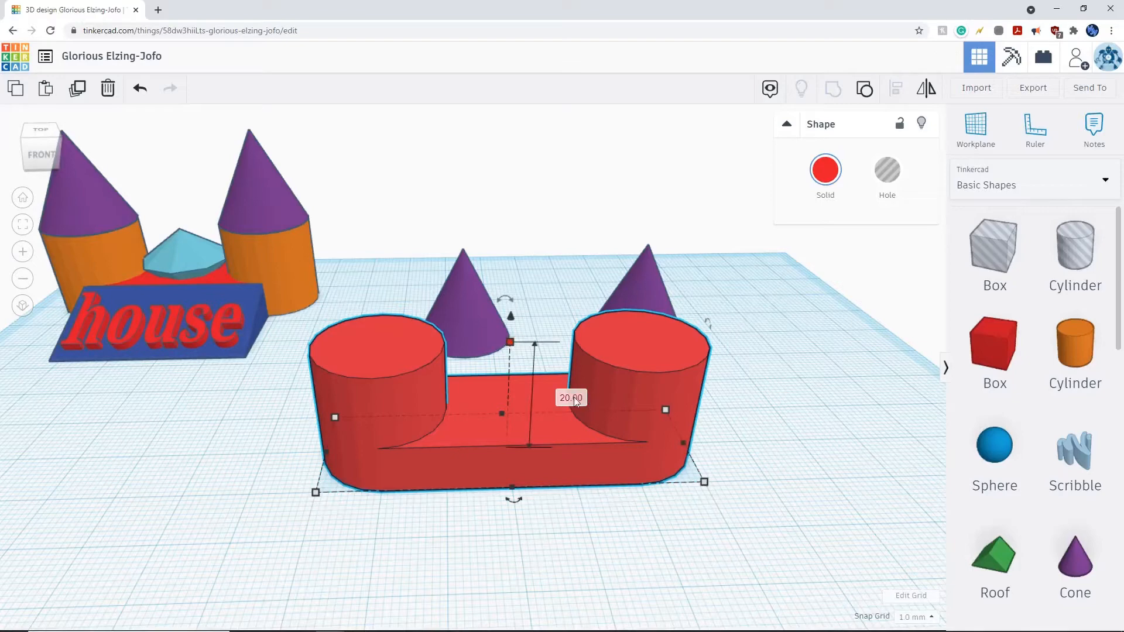
left_click(670, 311)
left_click_drag(645, 284, 788, 401)
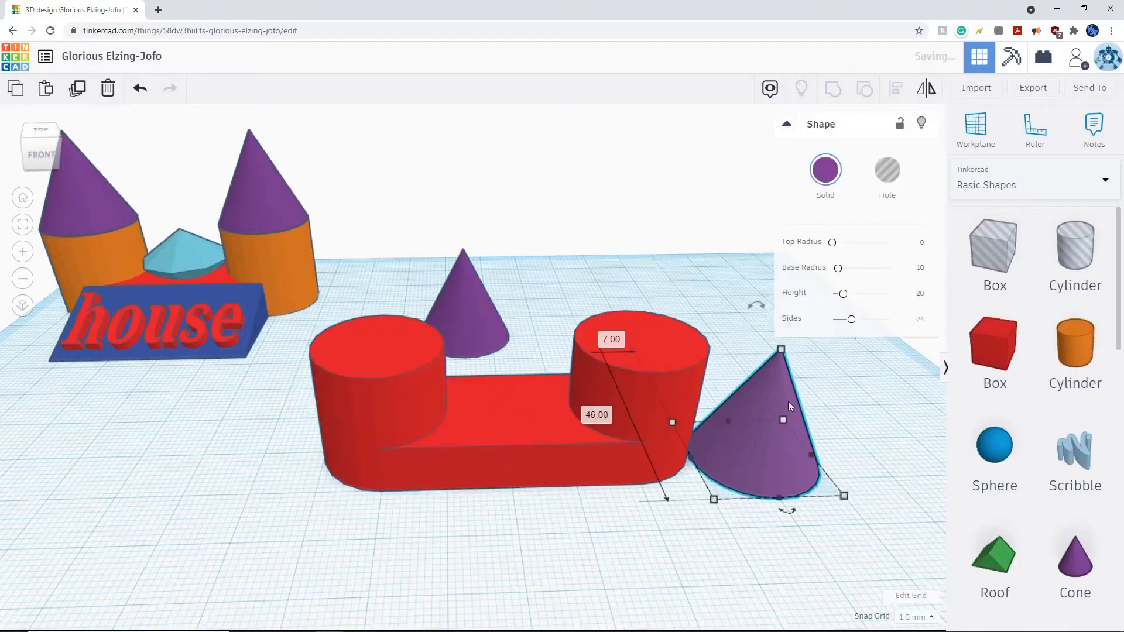
right_click_drag(831, 425, 687, 388)
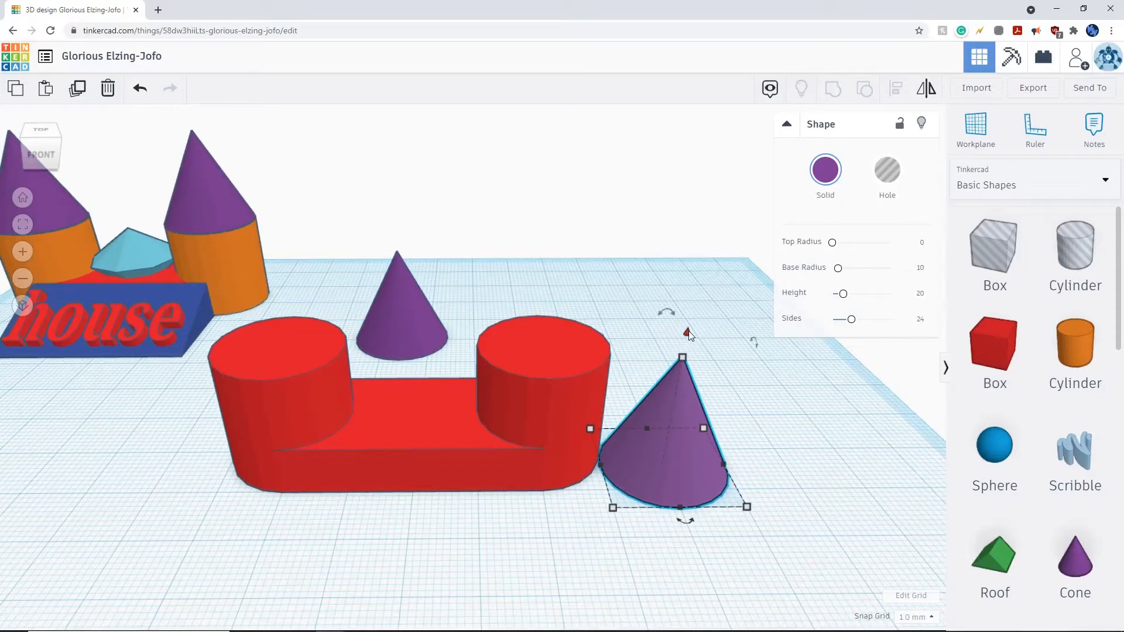
Raise the cone beside the right tower 20 mm above the workplane
left_click_drag(690, 335, 712, 204)
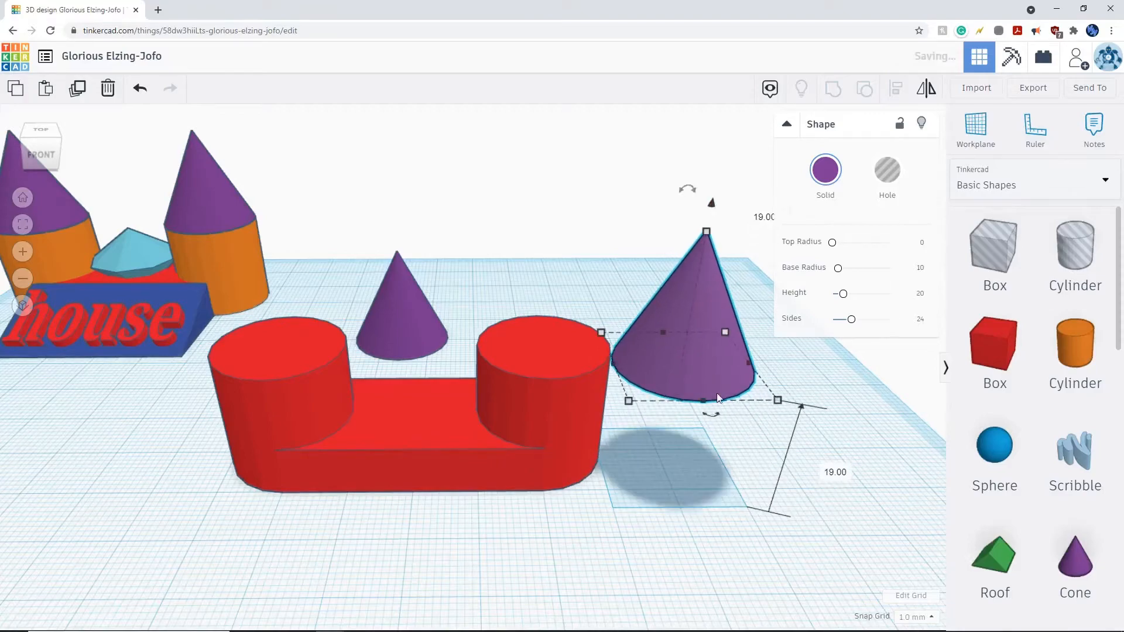
mouse_move(719, 399)
right_mouse_down()
mouse_move(729, 466)
mouse_move(722, 404)
right_mouse_up()
middle_click_drag(732, 409, 734, 456)
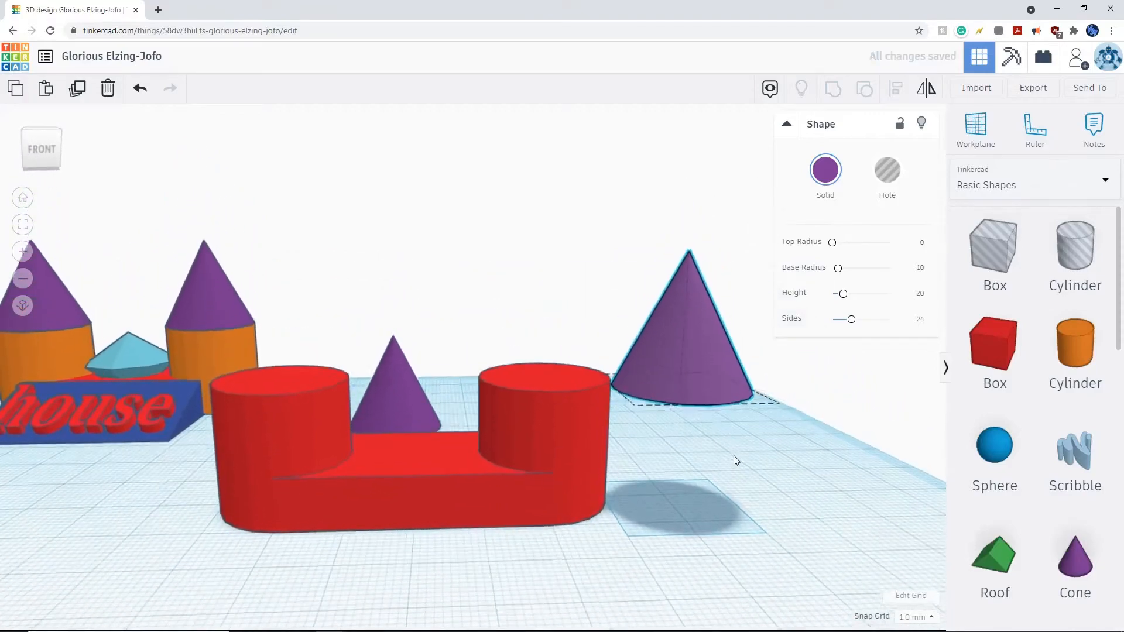
left_click_drag(692, 244, 693, 234)
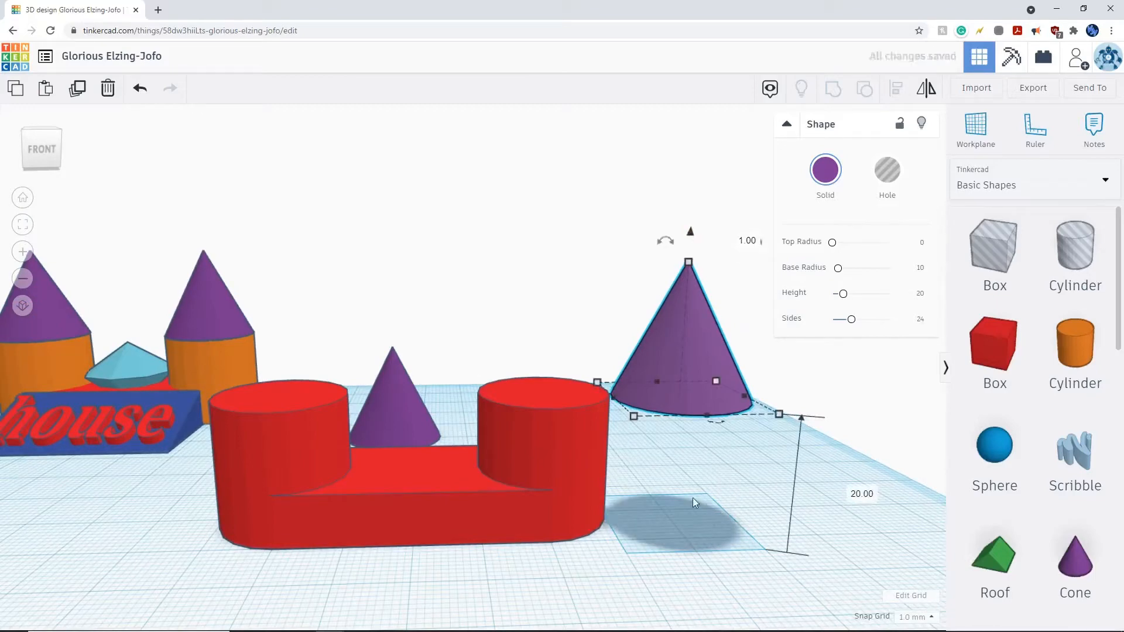
Move the raised cone onto the top of the right tower so it forms the roof
right_click_drag(693, 498, 705, 406)
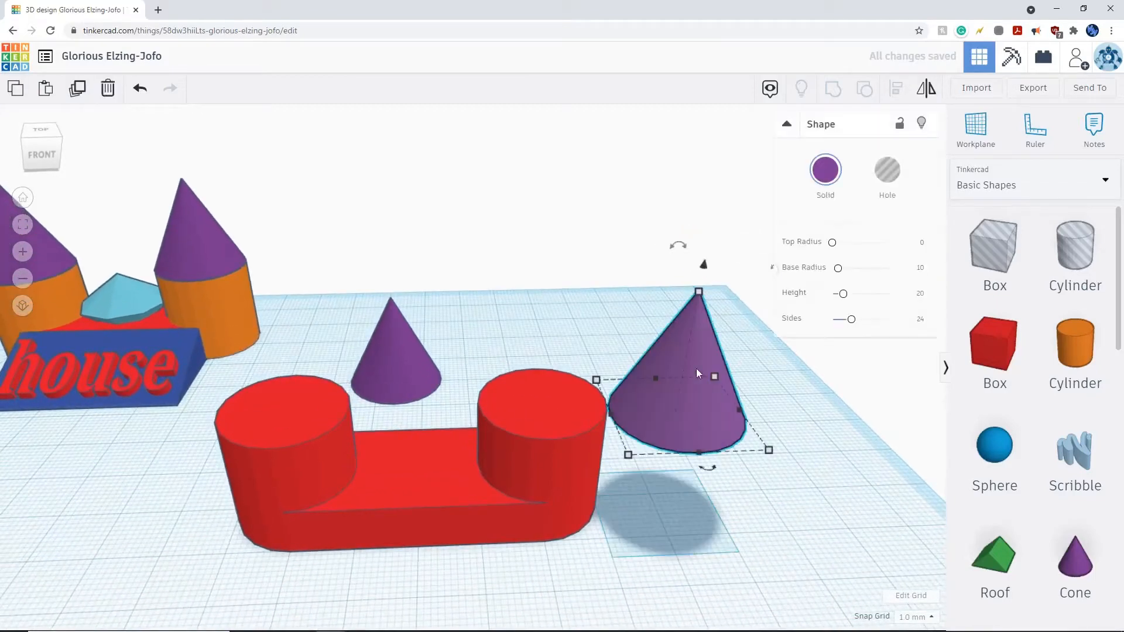
left_click_drag(697, 373, 557, 405)
left_click(693, 500)
right_click_drag(693, 500, 396, 339)
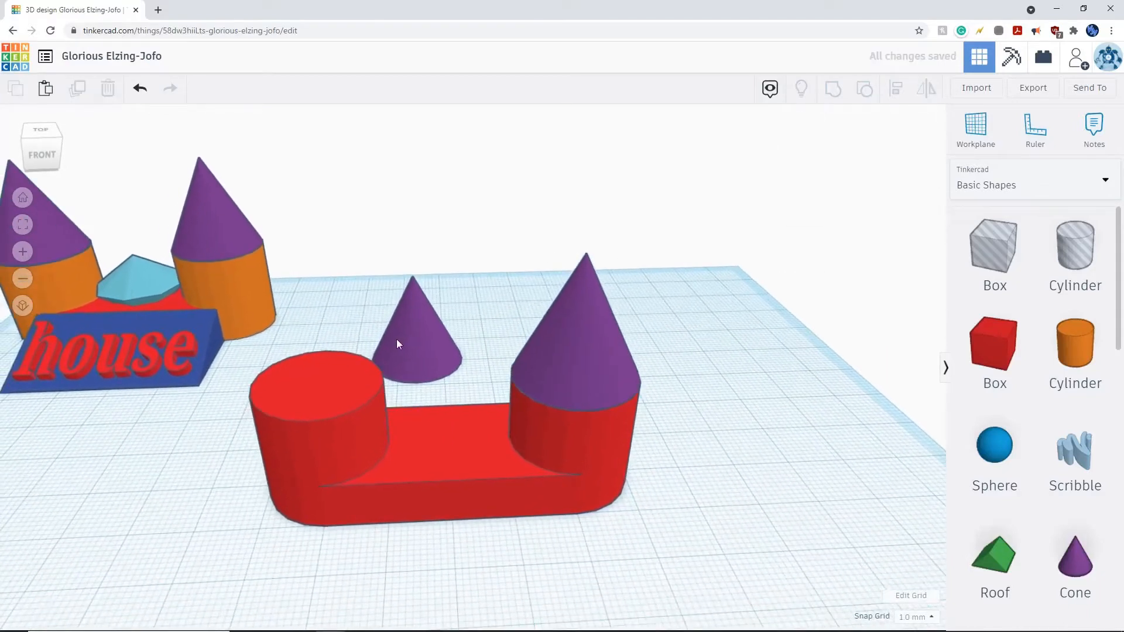
Raise the remaining purple cone and place it on top of the left tower
left_click(397, 344)
left_click_drag(413, 250, 332, 331)
left_click(719, 496)
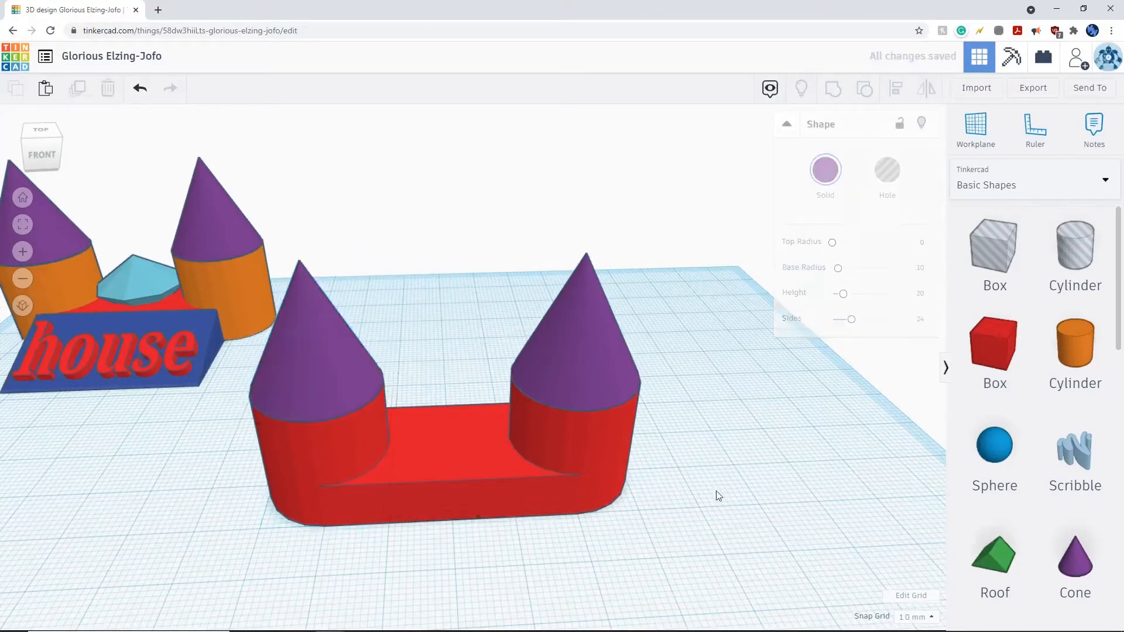
Group the two cone roofs with the red base so the whole building becomes one shape
right_click_drag(719, 496, 677, 414)
middle_click_drag(678, 414, 747, 416)
middle_click_drag(466, 454, 527, 460)
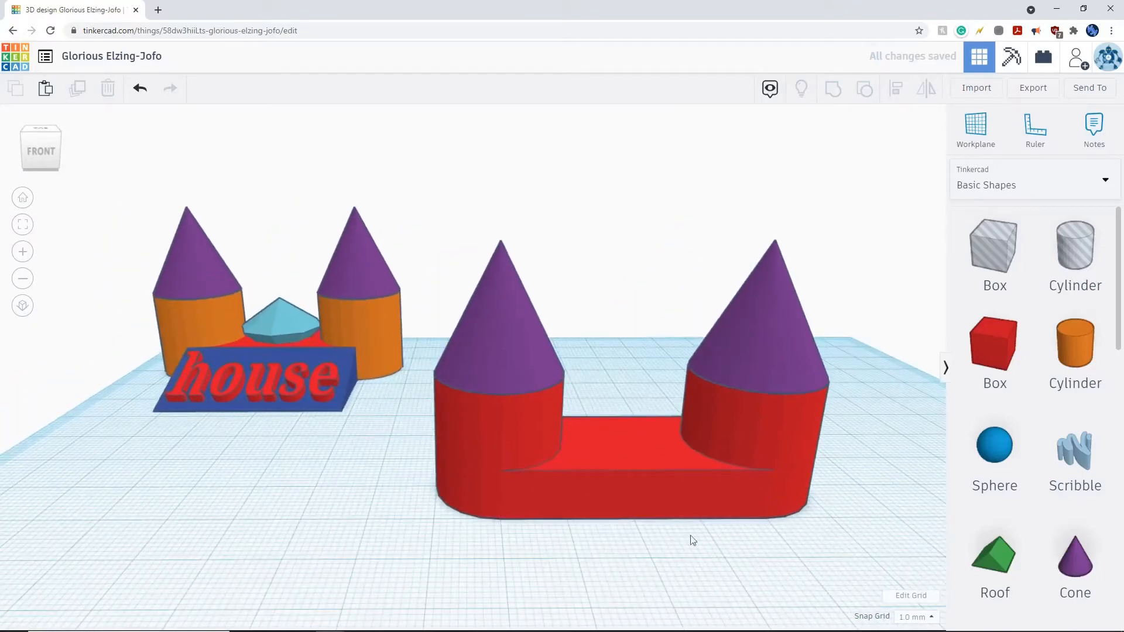
right_click_drag(693, 540, 397, 163)
left_click_drag(390, 171, 826, 535)
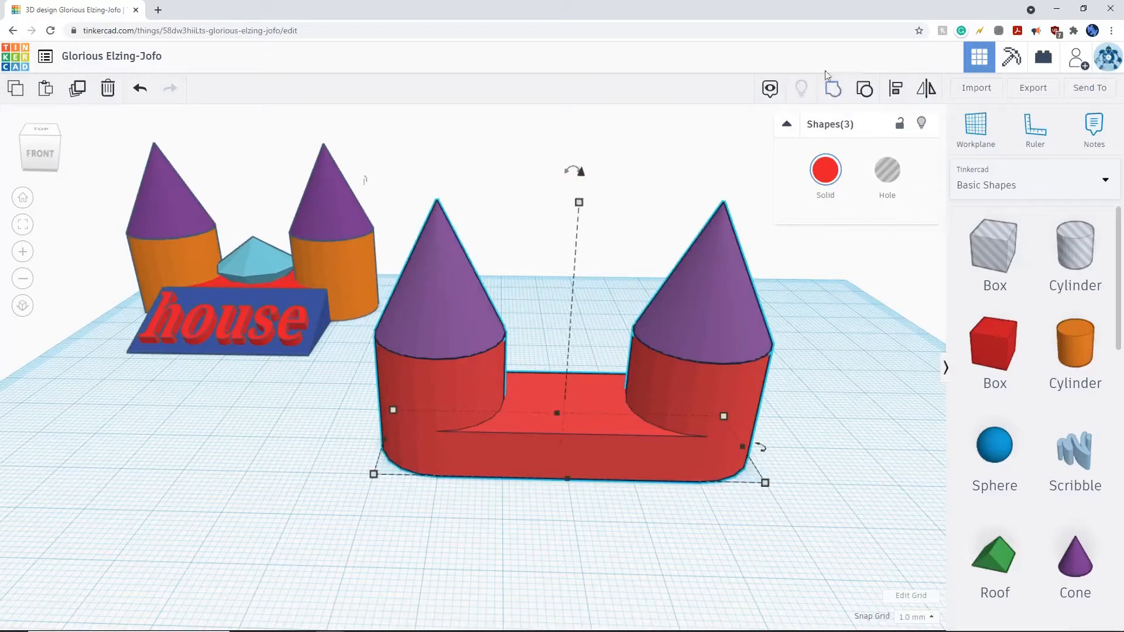
left_click(833, 89)
left_click(863, 389)
right_click_drag(862, 391, 835, 417)
Move the grouped red building slightly back and to the right on the workplane
right_click_drag(823, 458, 655, 419)
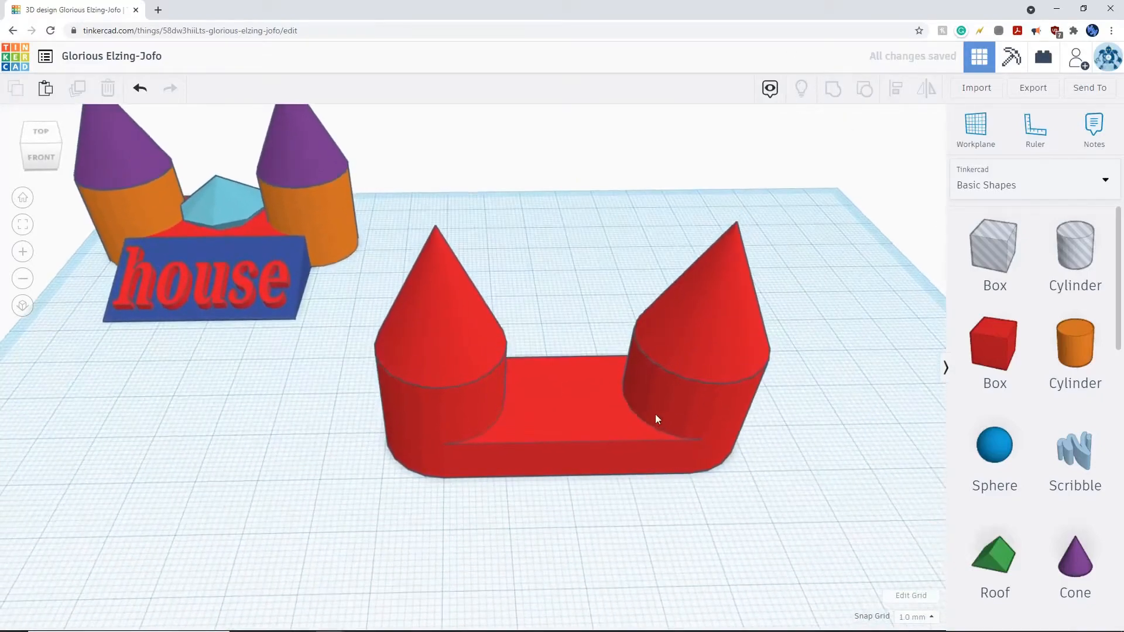
left_click(633, 356)
right_click_drag(632, 356, 723, 461)
left_click(722, 462)
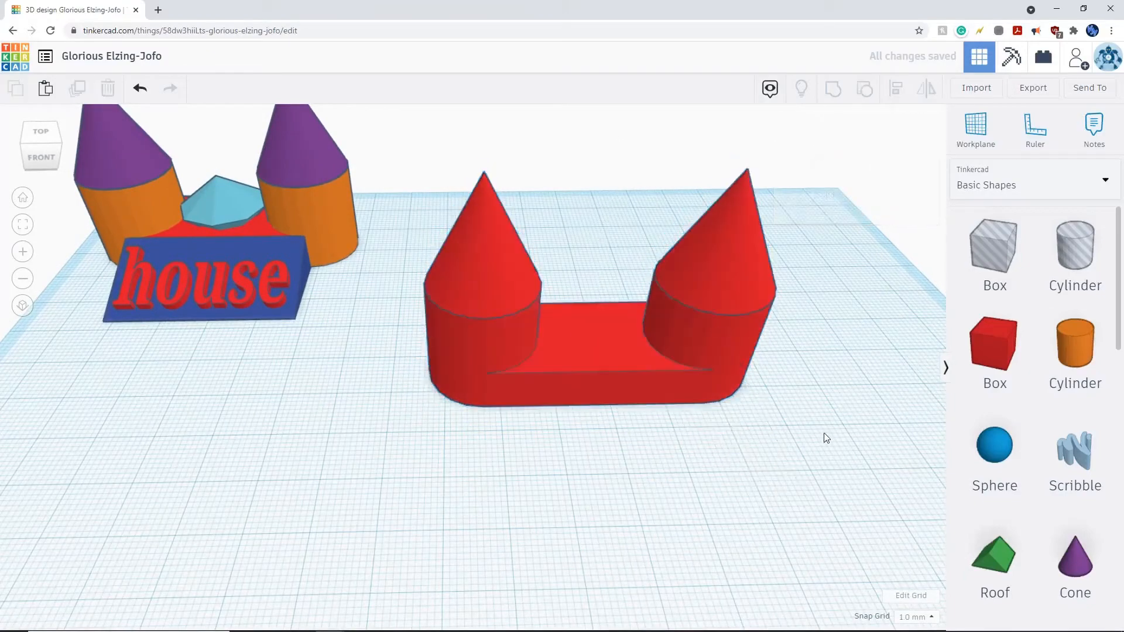
Add a diamond like the one on the existing house to the workplane in front of the red building
left_click(275, 245)
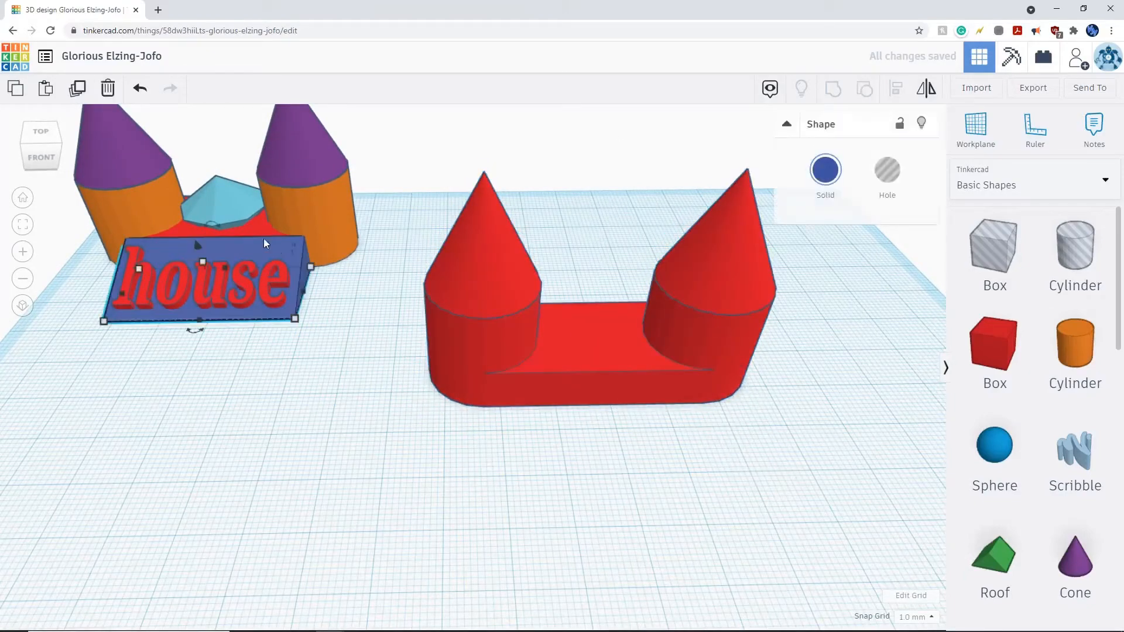
left_click(354, 339)
right_click_drag(354, 339, 401, 434)
left_click(114, 171)
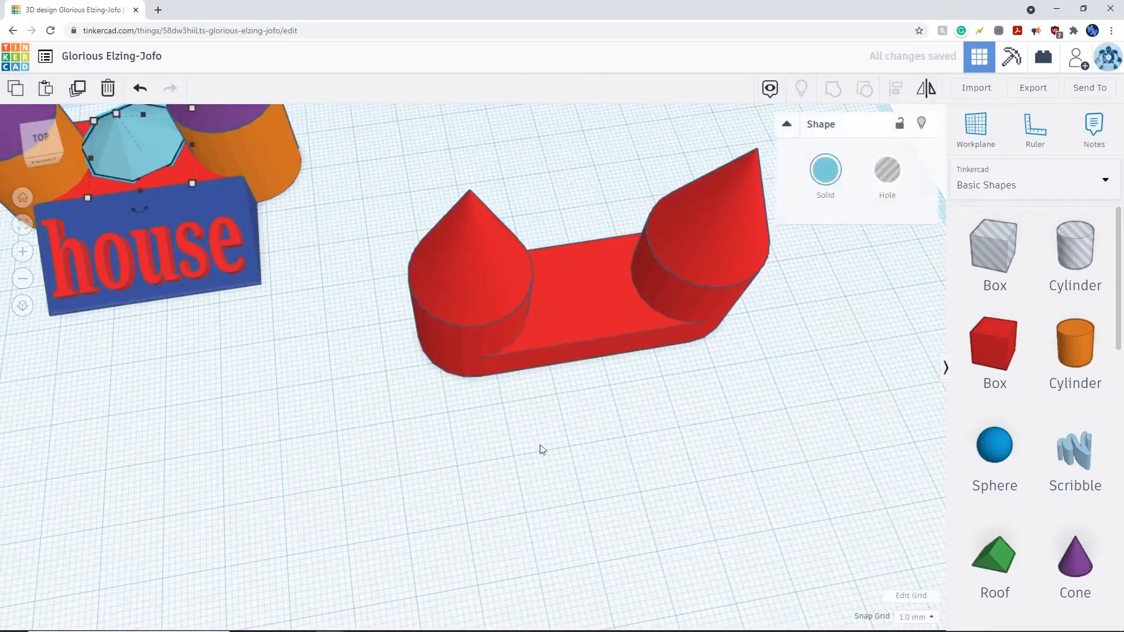
right_click_drag(539, 449, 612, 444)
scroll(1078, 393, "down", 15)
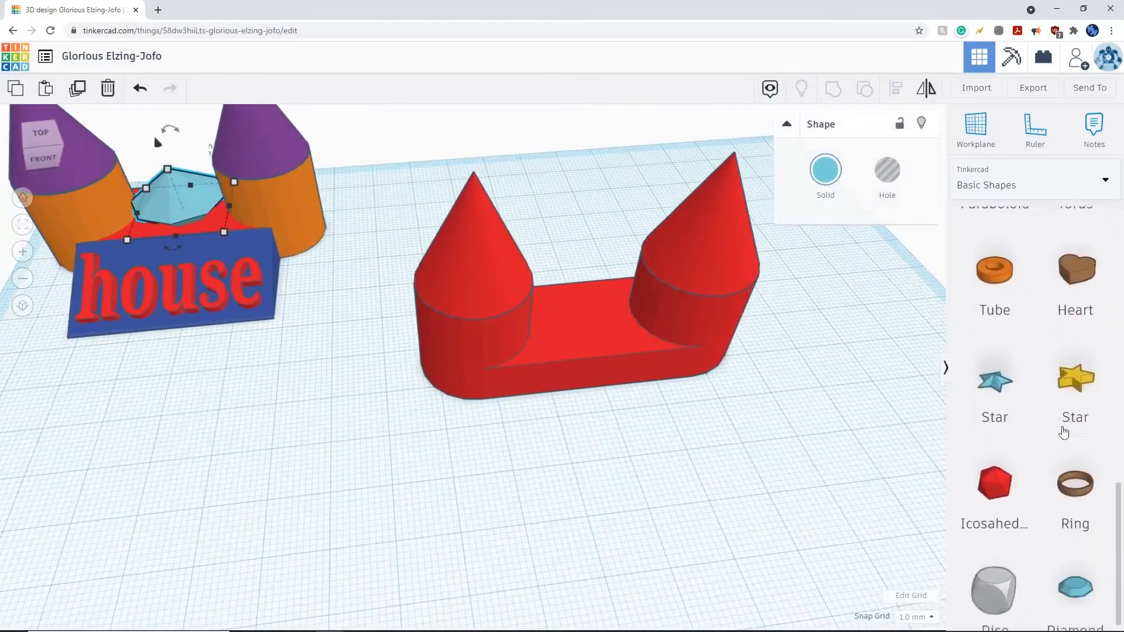
left_click_drag(911, 526, 440, 457)
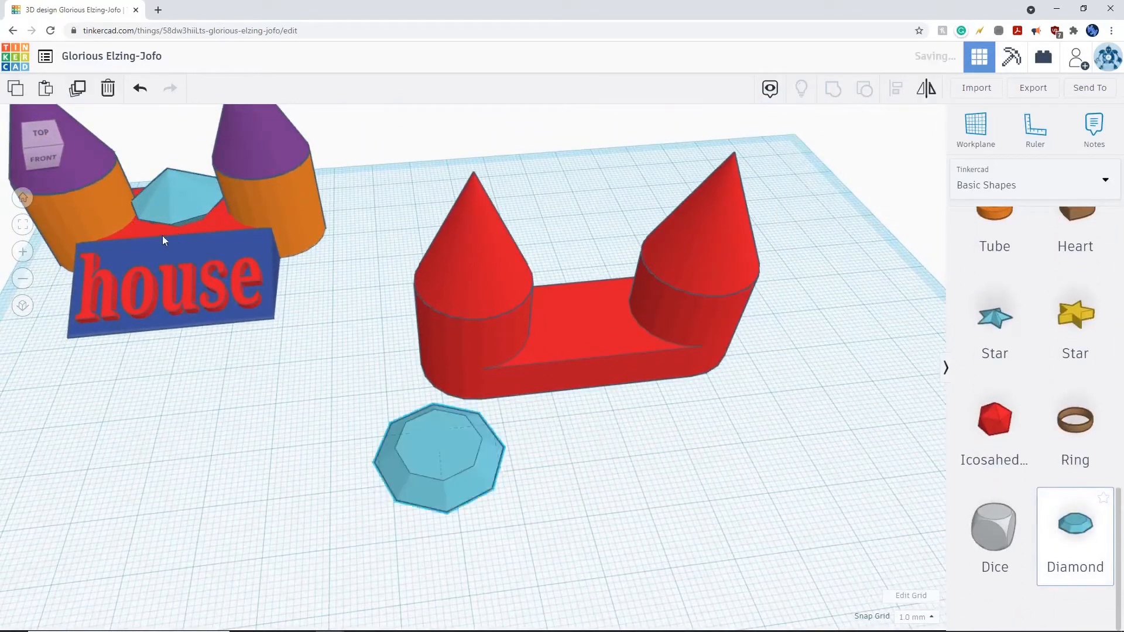
left_click(545, 548)
Rotate the new diamond 180° so that it points upward
right_click_drag(545, 548, 472, 404)
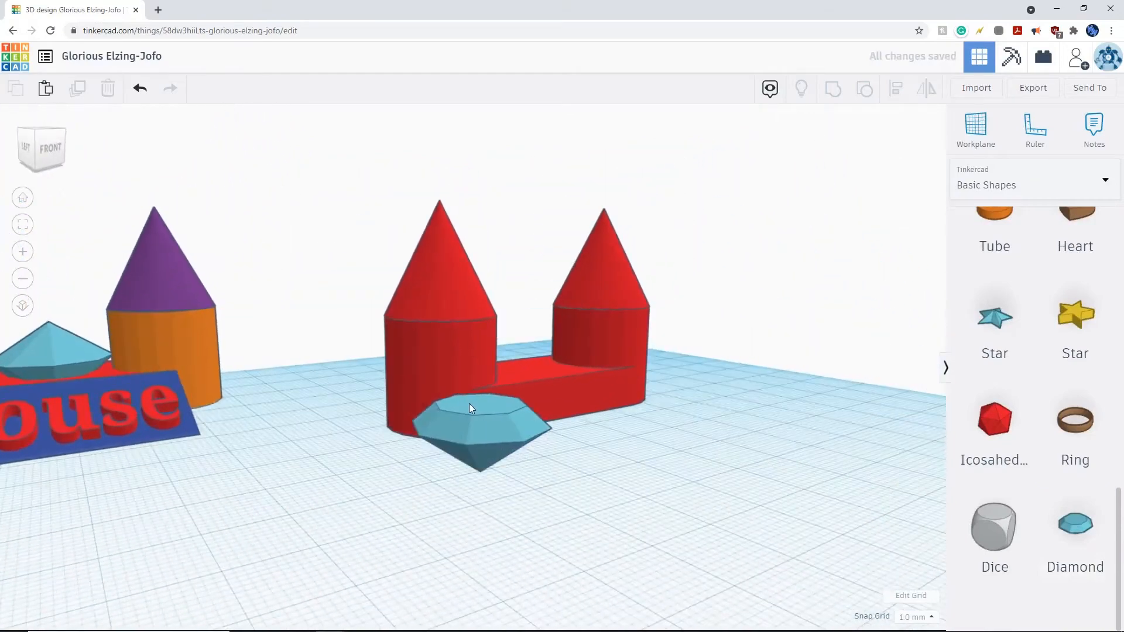
left_click(472, 404)
right_click_drag(732, 395, 547, 389)
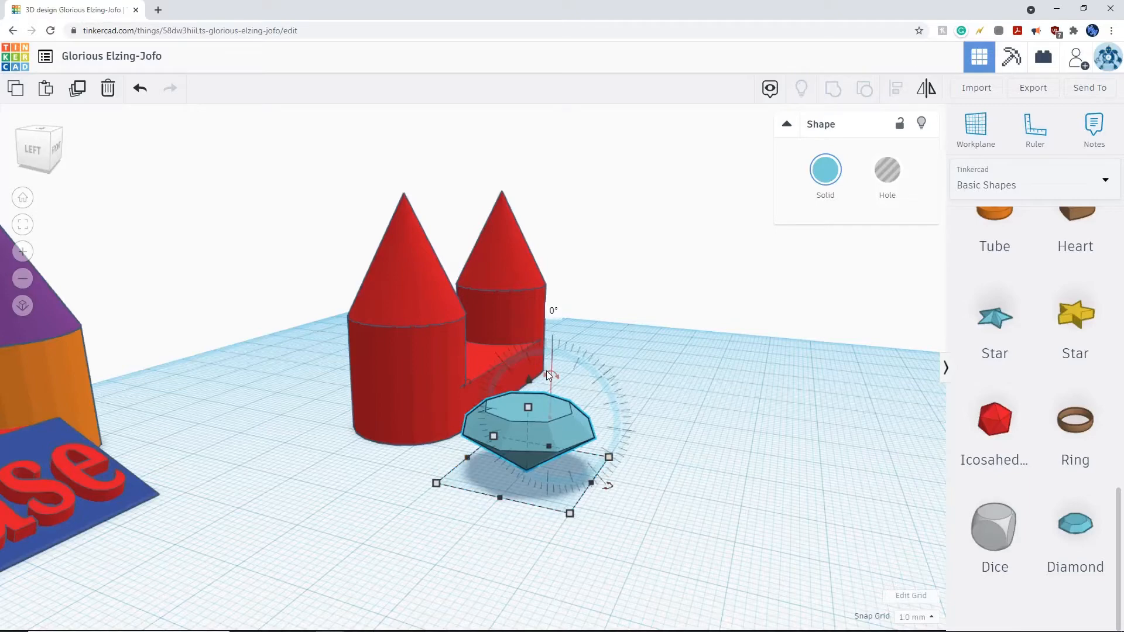
left_click_drag(552, 375, 554, 469)
left_click(547, 514)
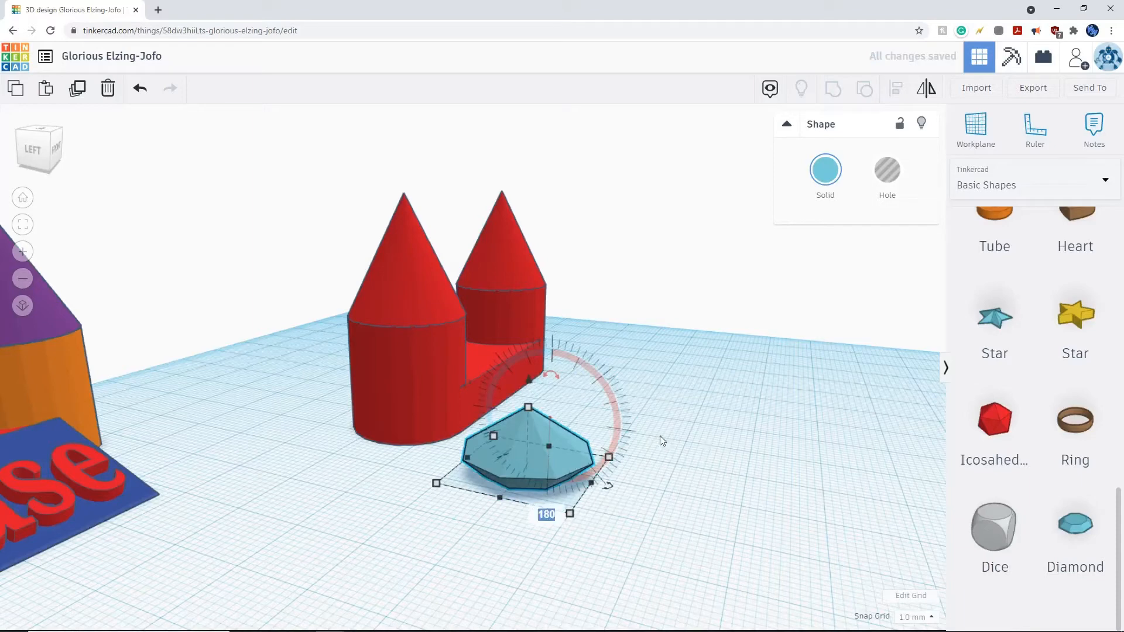
key("BackSpace")
type("180")
key("Return")
left_click(678, 432)
Move the flipped diamond about 29 mm along the red building so it sits in front of the slab
right_click_drag(843, 518, 737, 363)
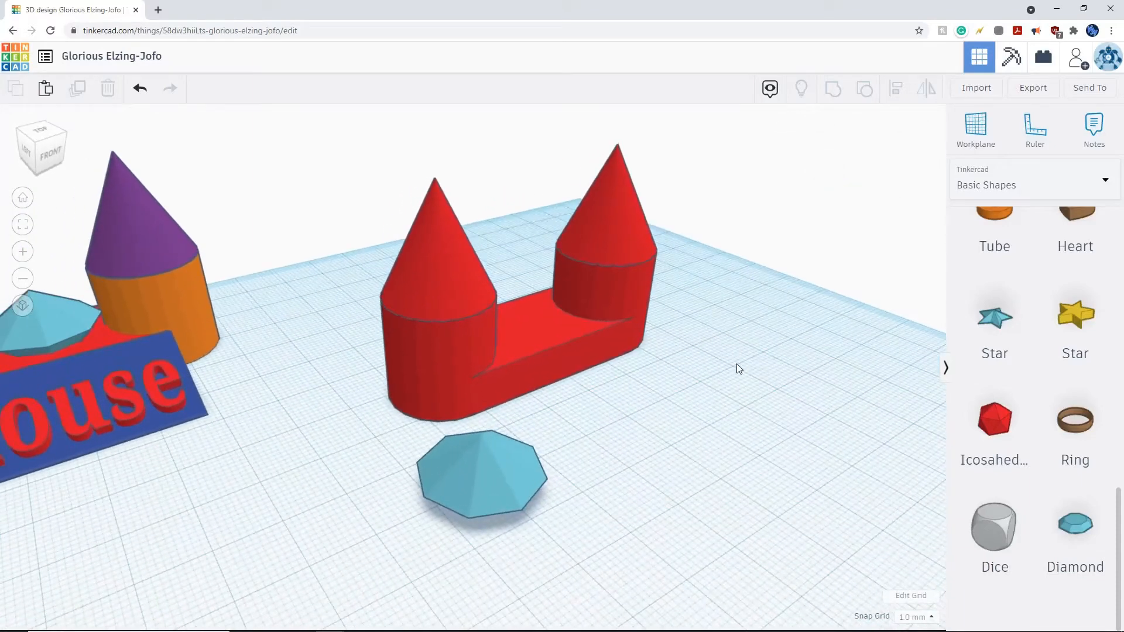
left_click_drag(445, 508, 573, 432)
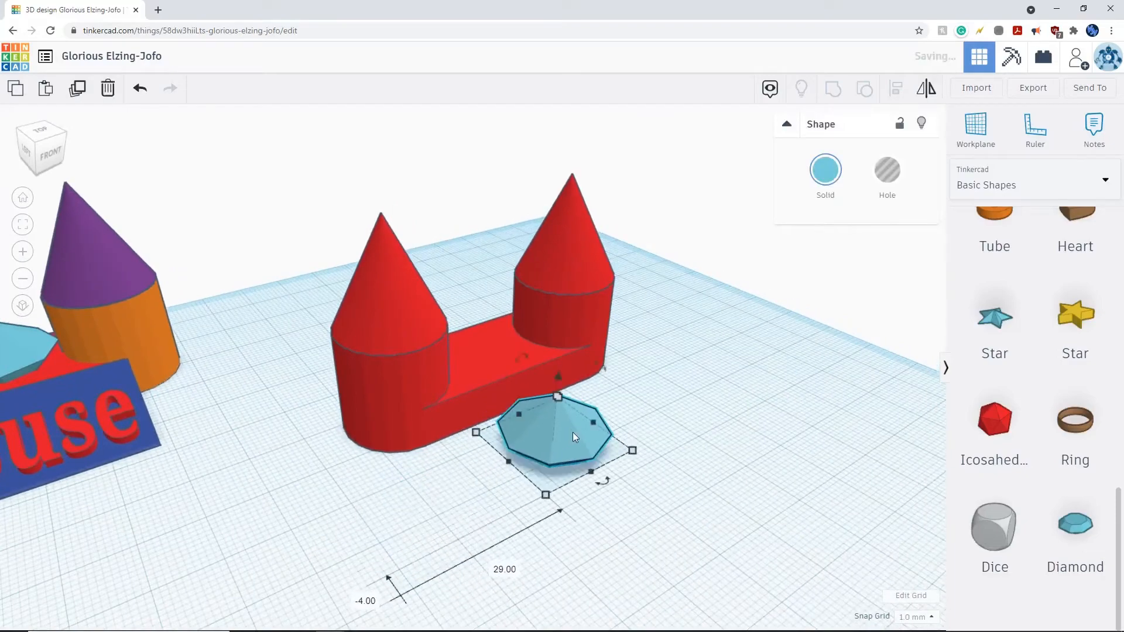
right_click_drag(792, 508, 742, 466)
right_click_drag(364, 534, 467, 514)
left_click(479, 352)
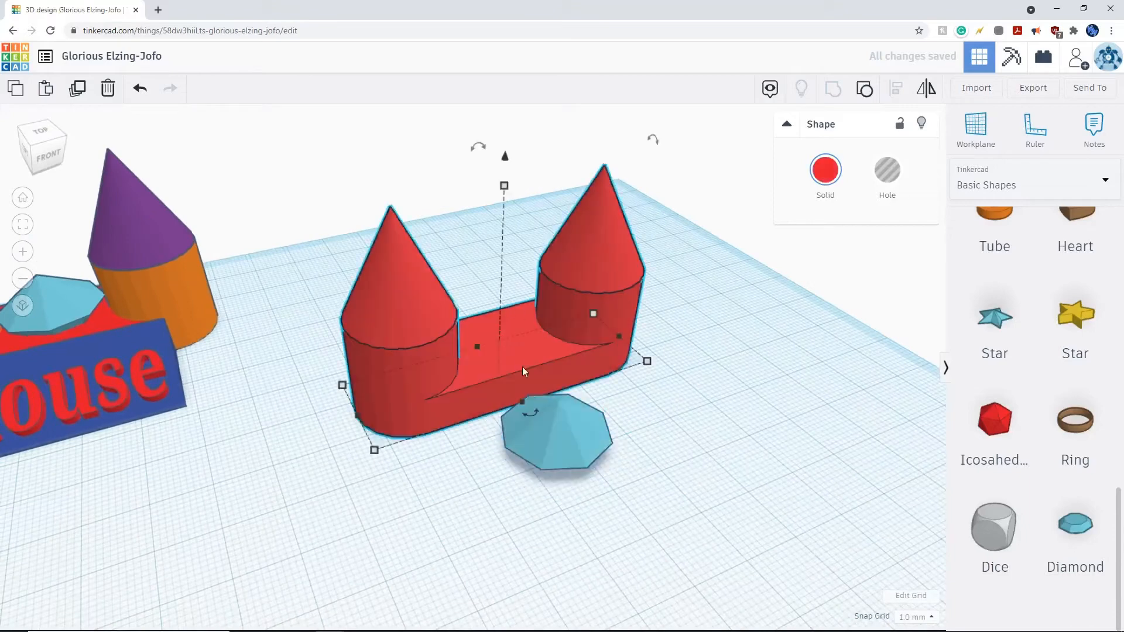
left_click(533, 574)
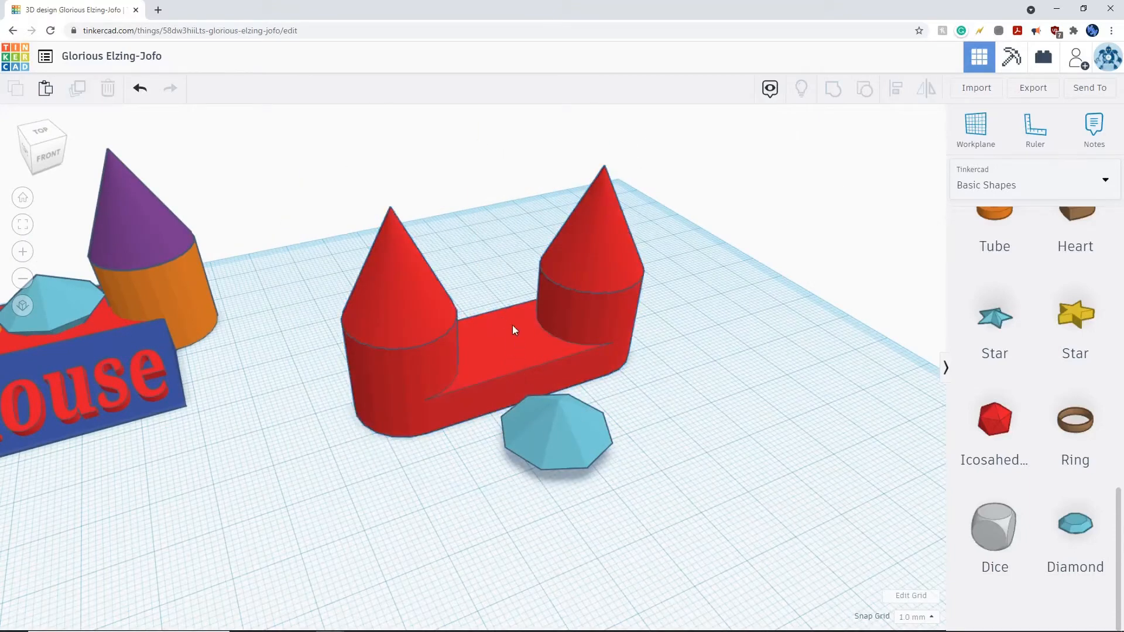
Raise the diamond off the workplane to about the height of the slab's top surface
right_click_drag(514, 330, 595, 438)
left_click(595, 438)
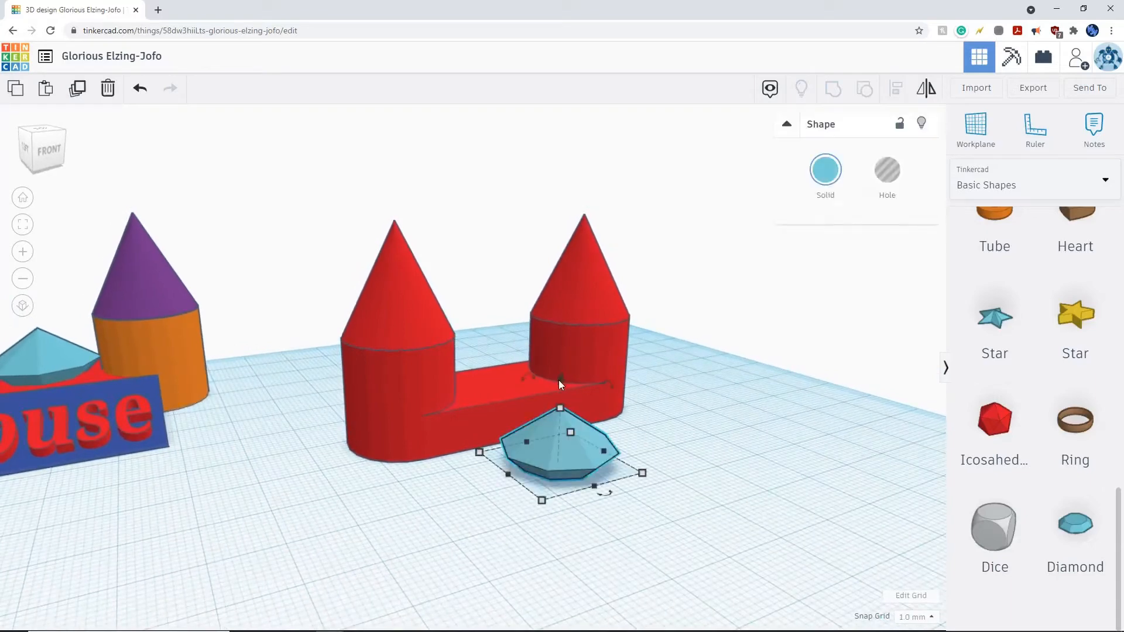
left_click_drag(559, 377, 565, 330)
left_click(683, 412)
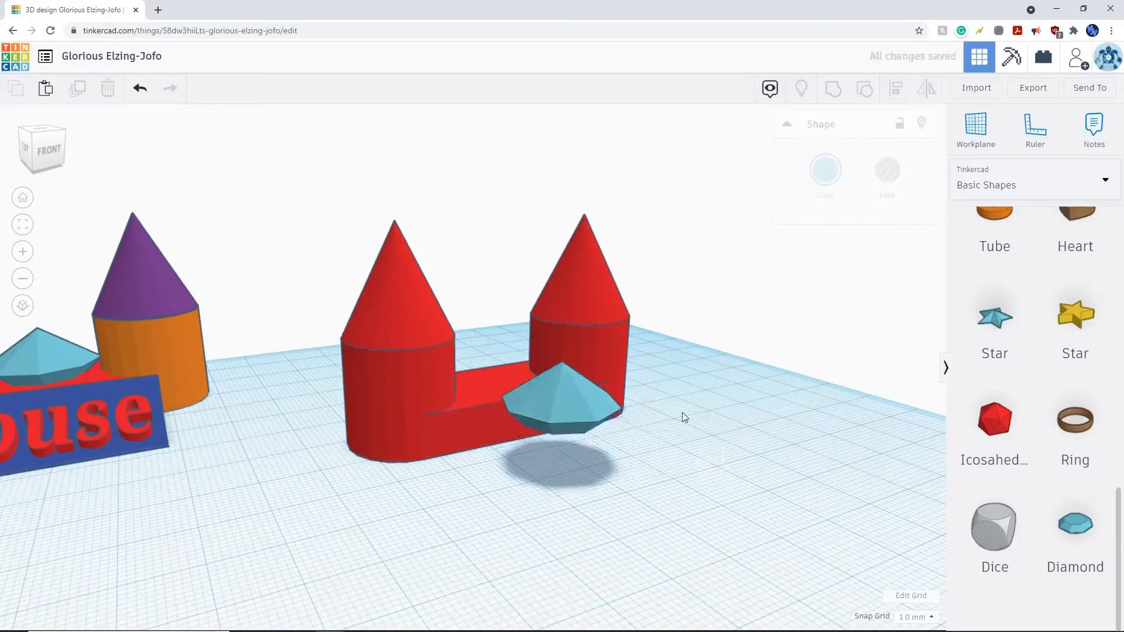
Move the raised diamond 22 mm back and 1 mm sideways onto the slab between the two towers
right_click_drag(683, 413, 624, 507)
left_click_drag(565, 362, 538, 294)
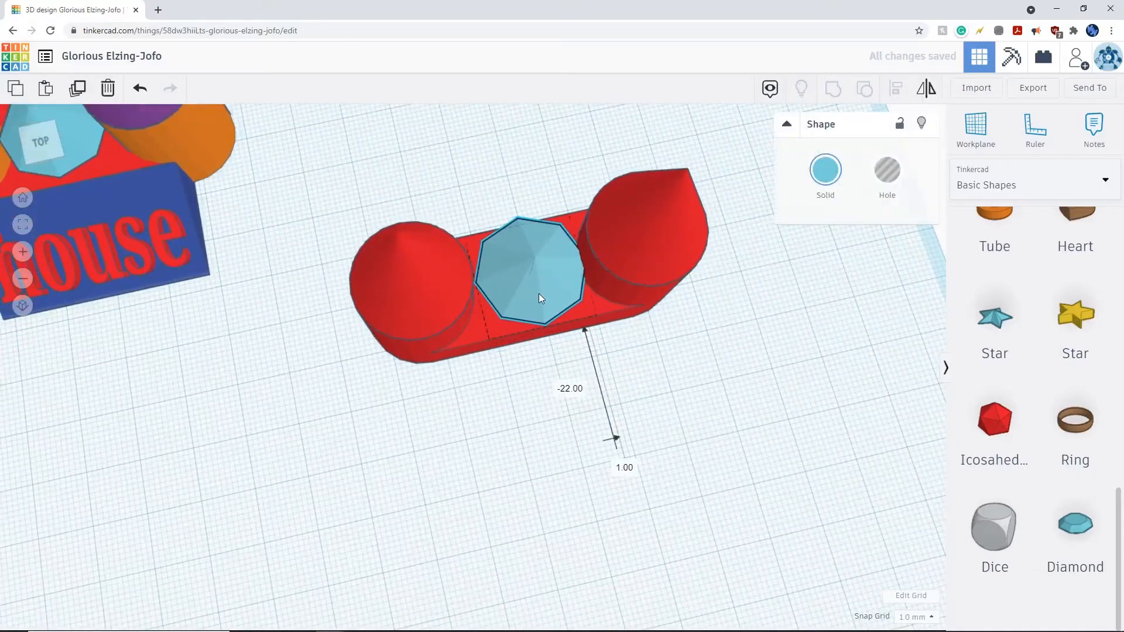
right_click_drag(538, 293, 554, 427)
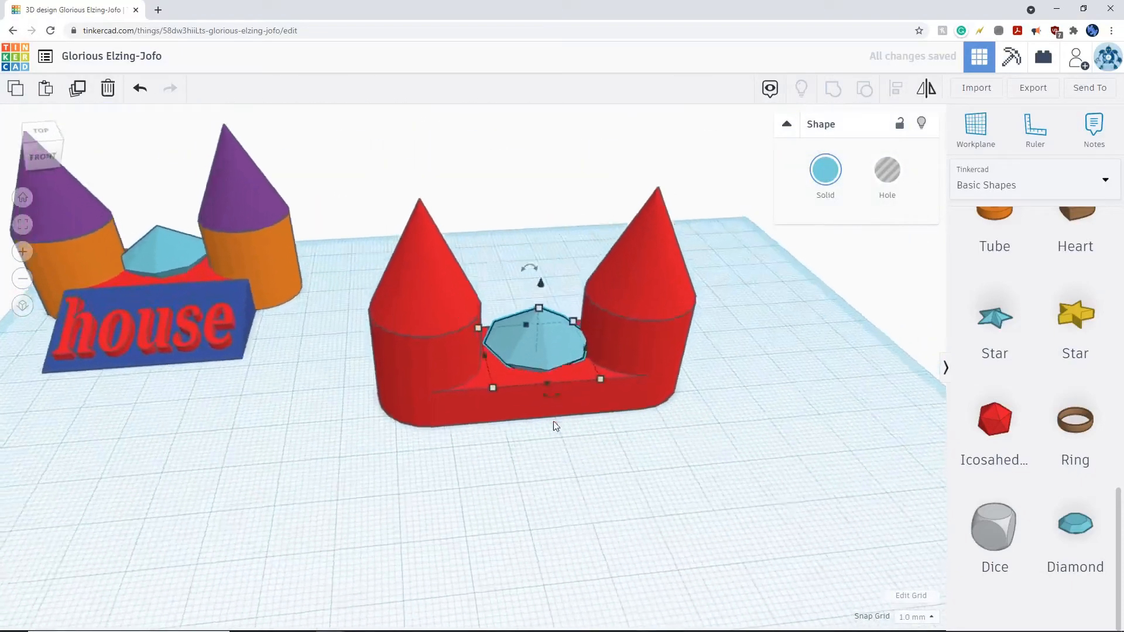
Nudge the diamond 1 mm towards the left tower to centre it between the towers
scroll(556, 286, "up", 4)
right_click_drag(556, 286, 545, 332)
scroll(664, 321, "up", 1)
middle_click_drag(664, 322, 478, 455)
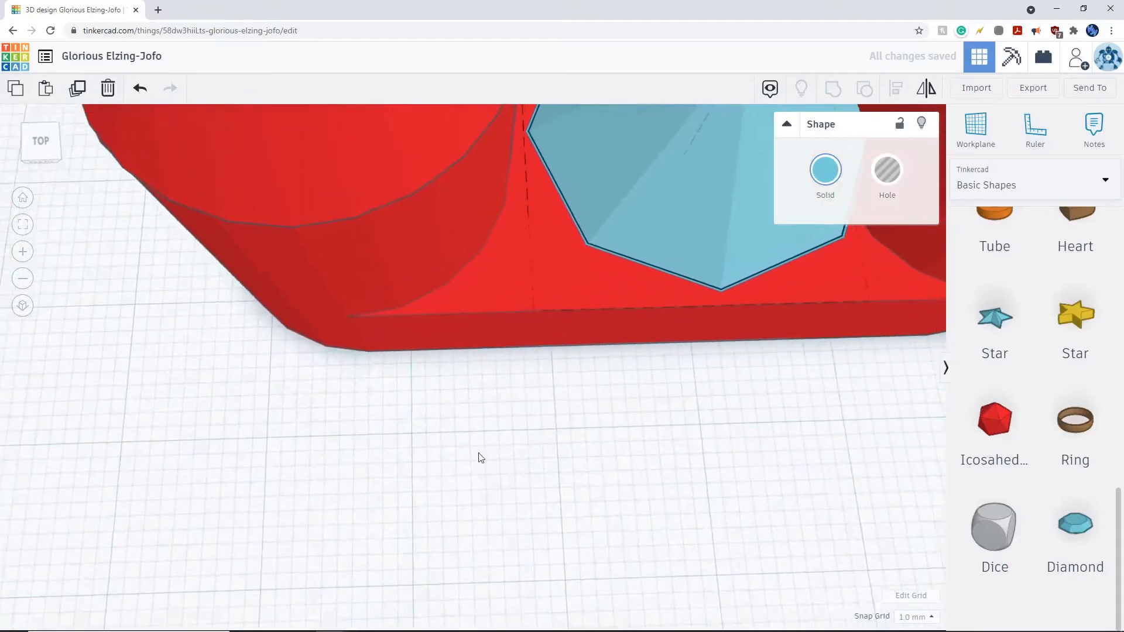
scroll(634, 333, "down", 2)
middle_click_drag(683, 263, 616, 328)
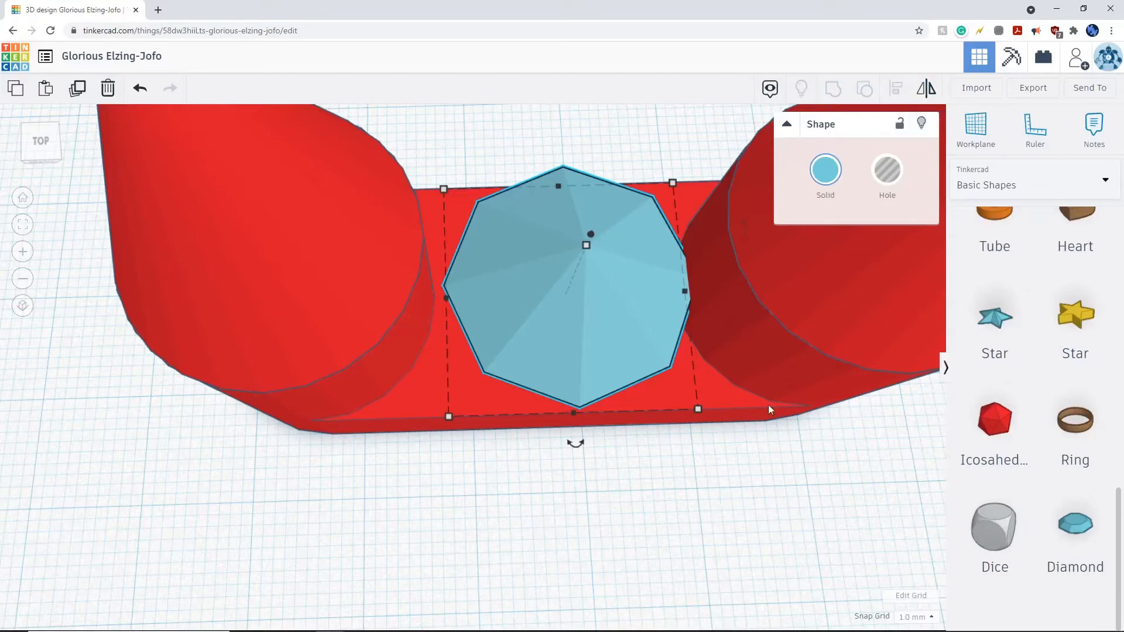
middle_click_drag(769, 406, 684, 384)
scroll(615, 297, "up", 3)
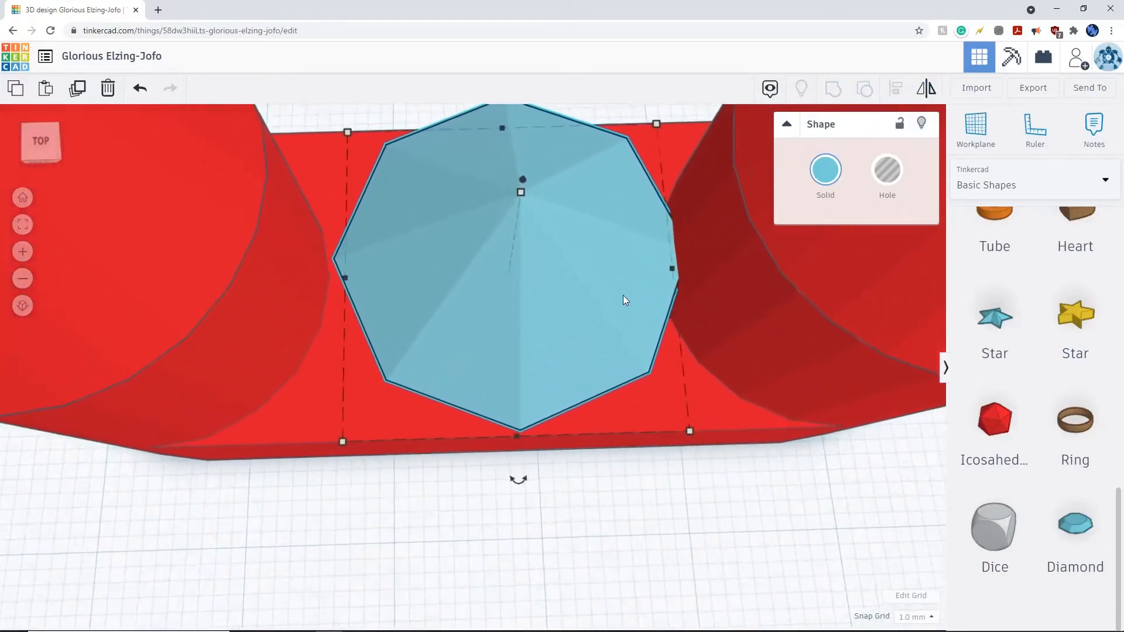
scroll(624, 294, "down", 2)
scroll(624, 294, "down", 4)
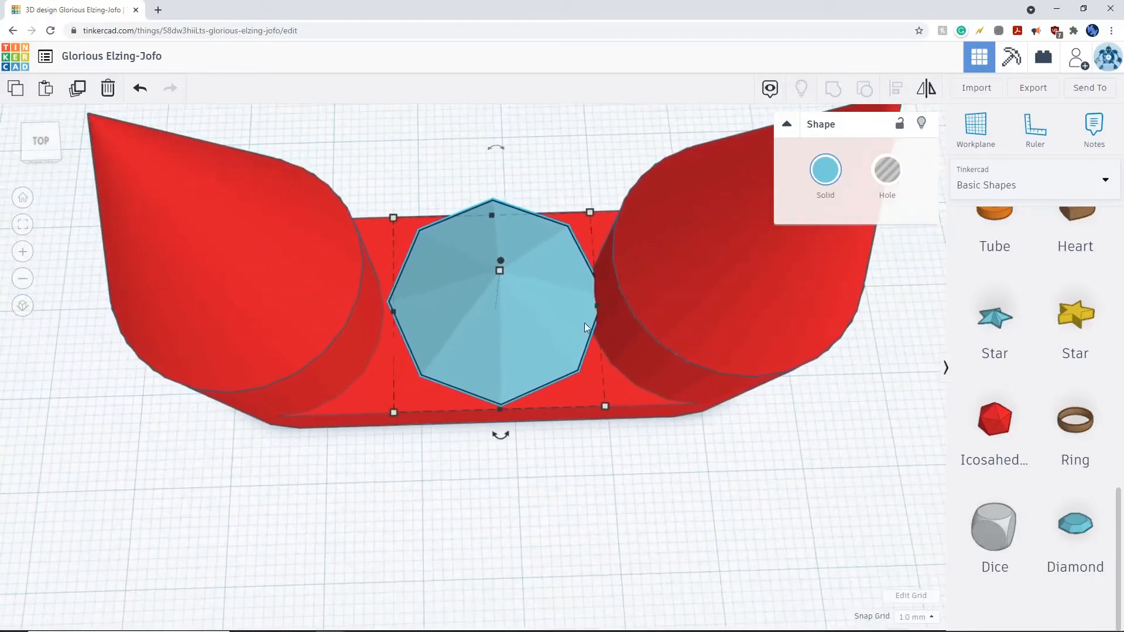
right_click_drag(513, 142, 539, 171)
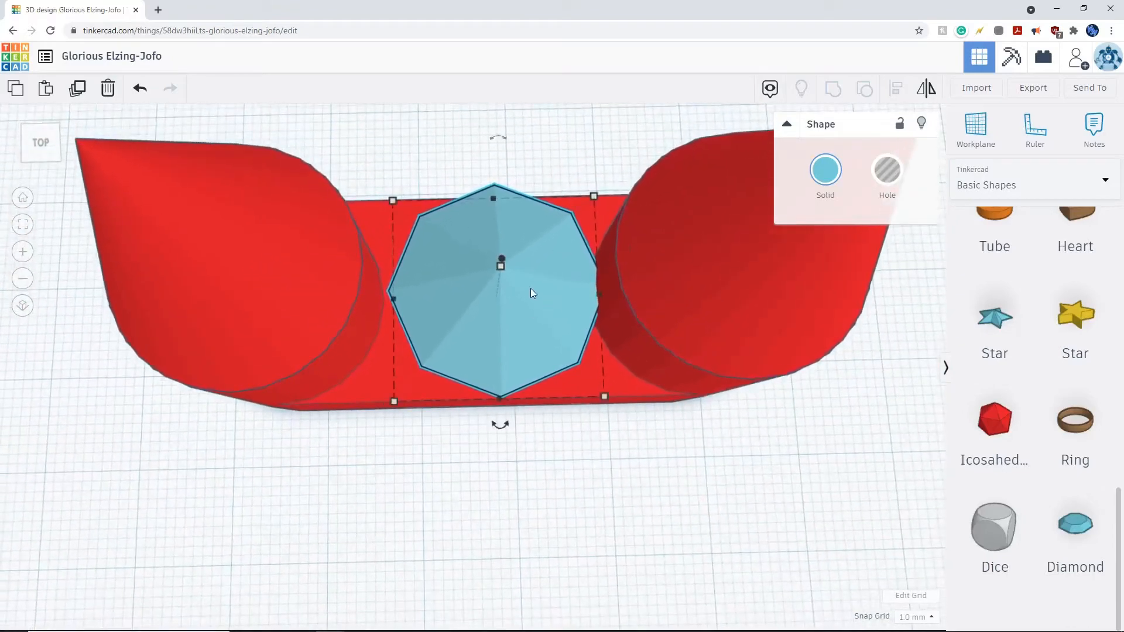
left_click_drag(526, 307, 519, 304)
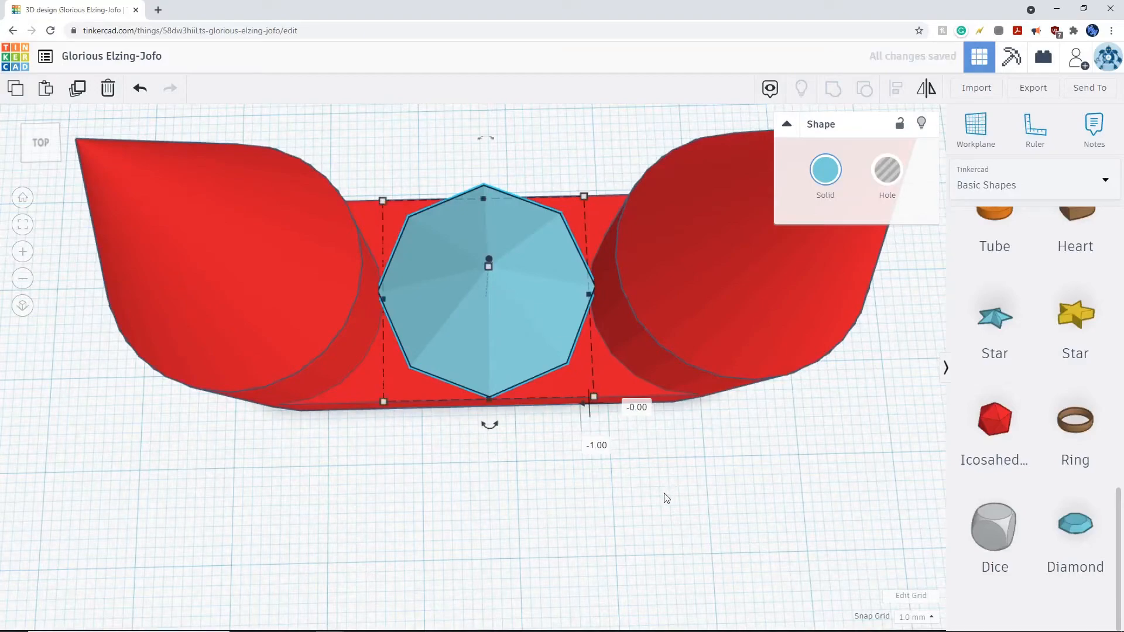
right_click_drag(666, 498, 702, 457)
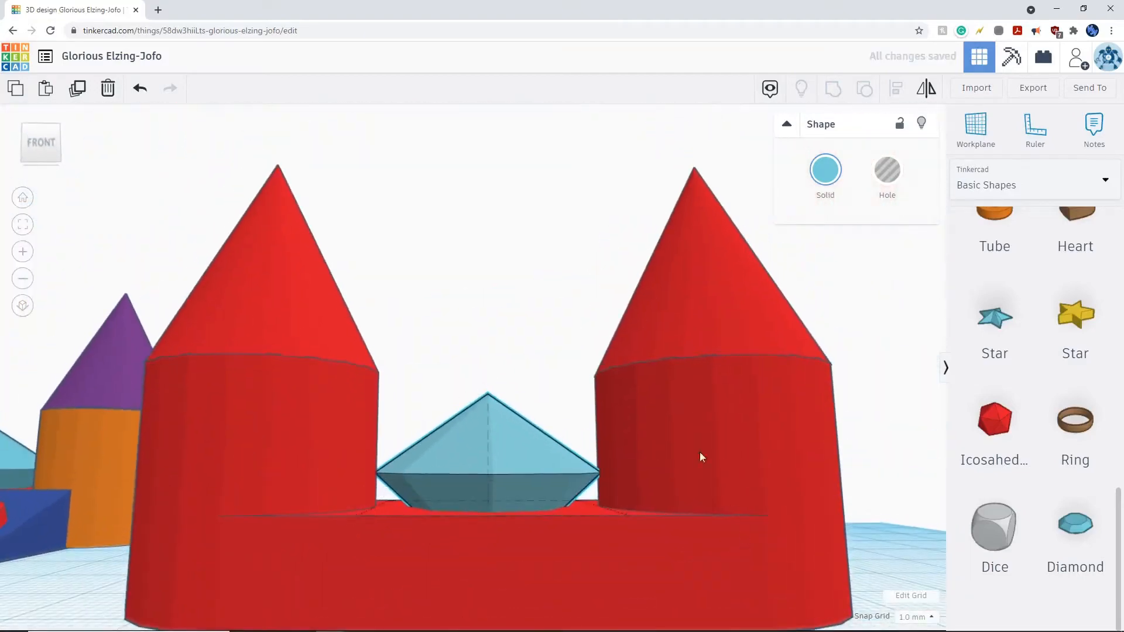
Group the diamond with the red building into one shape
left_click(700, 457)
scroll(525, 303, "up", 5)
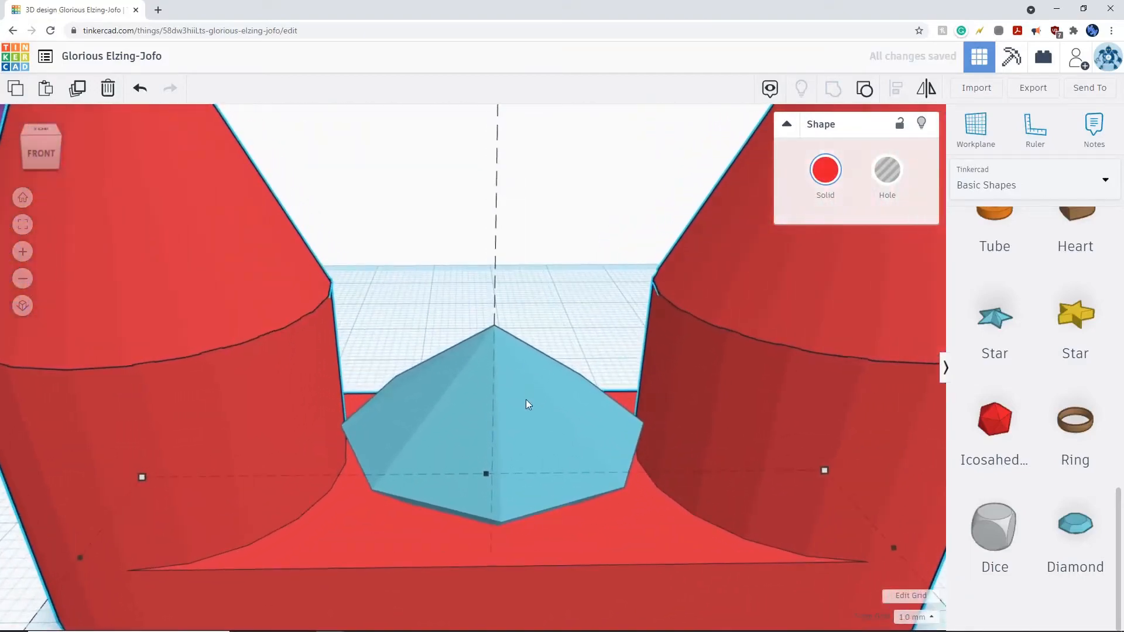
left_click(528, 404)
left_click(792, 514, "shift")
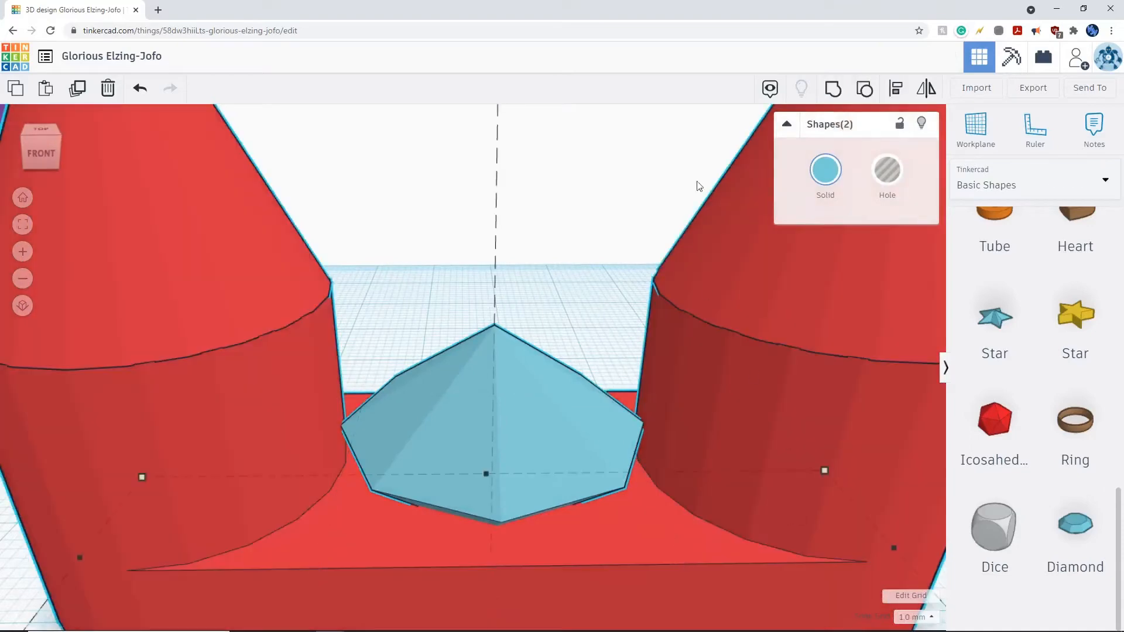
left_click(832, 89)
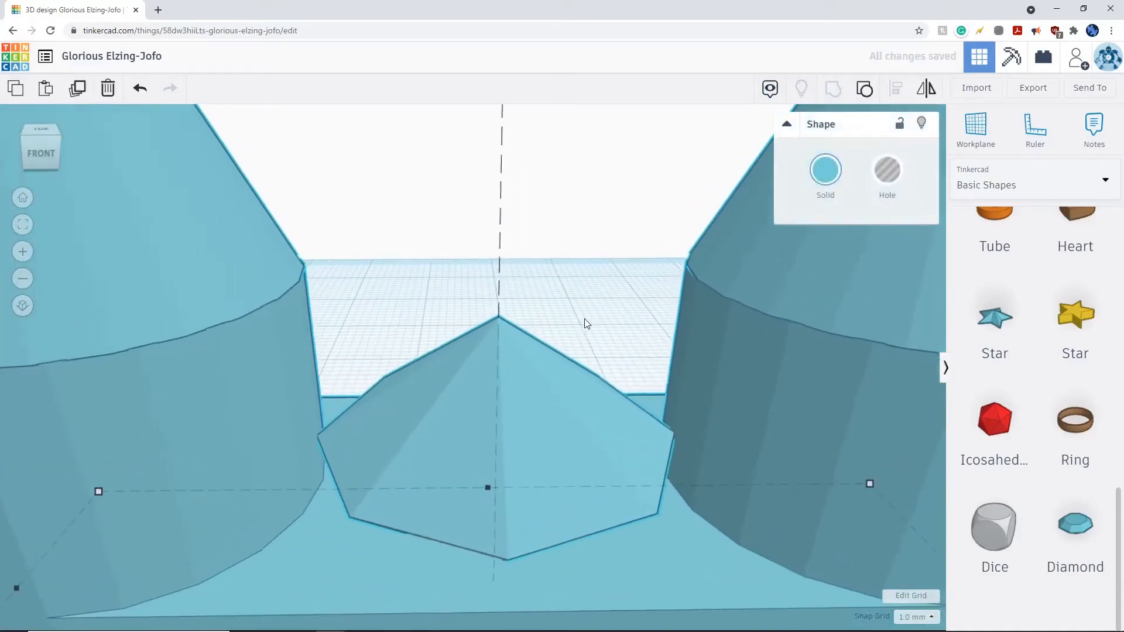
scroll(587, 323, "down", 5)
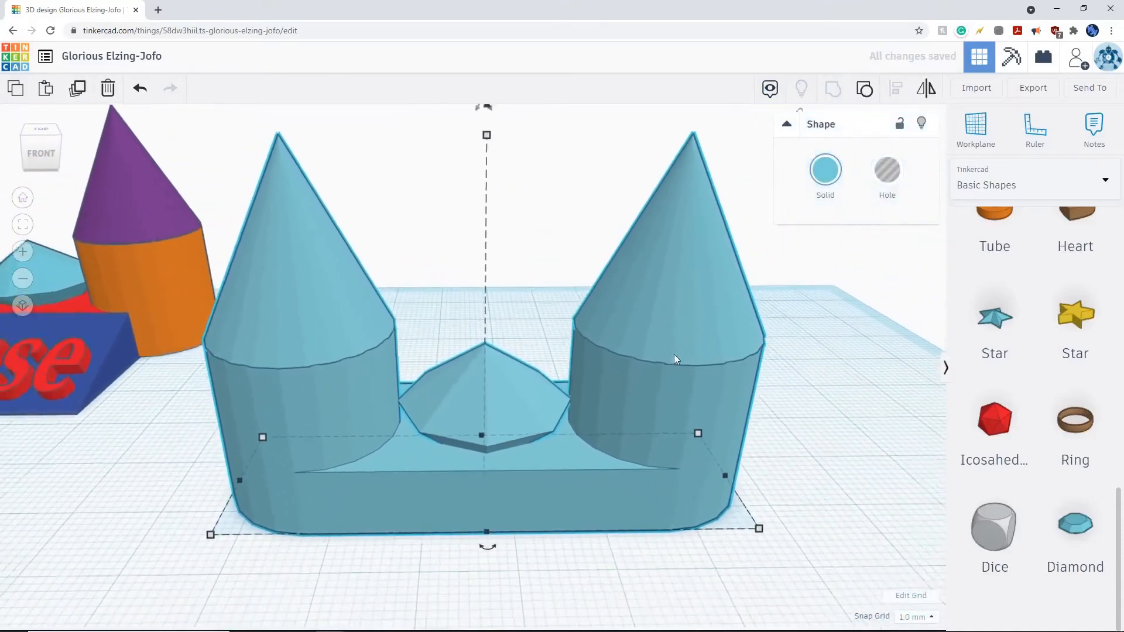
left_click(835, 449)
Add a wedge to the workplane in front of the grouped blue building
right_click_drag(316, 371, 314, 397)
middle_click_drag(438, 393, 550, 362)
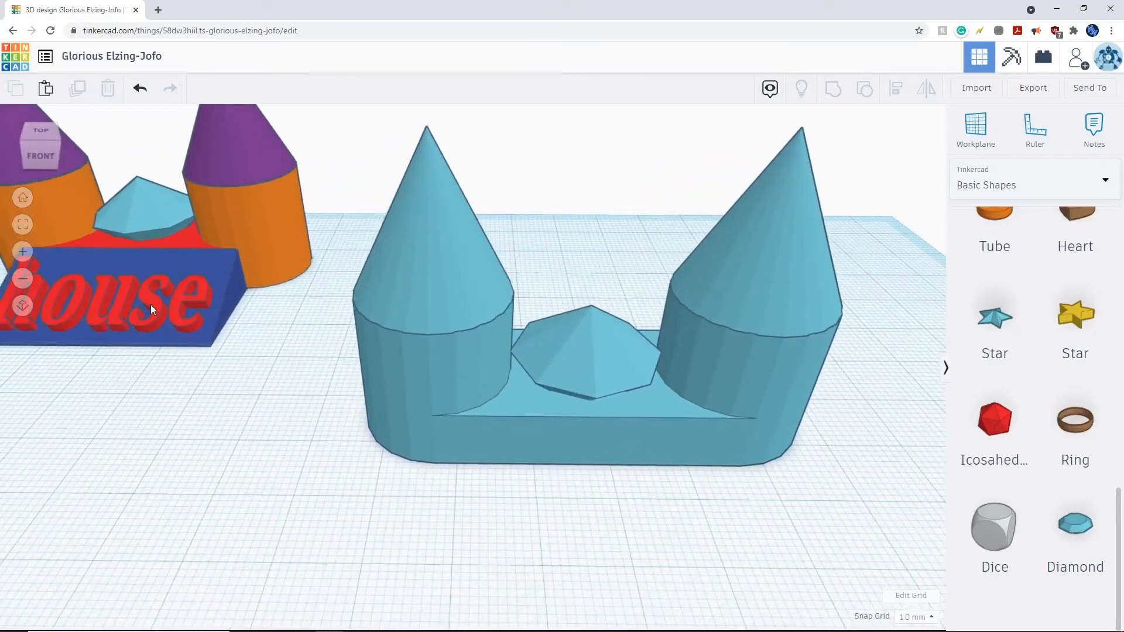
scroll(662, 434, "down", 8)
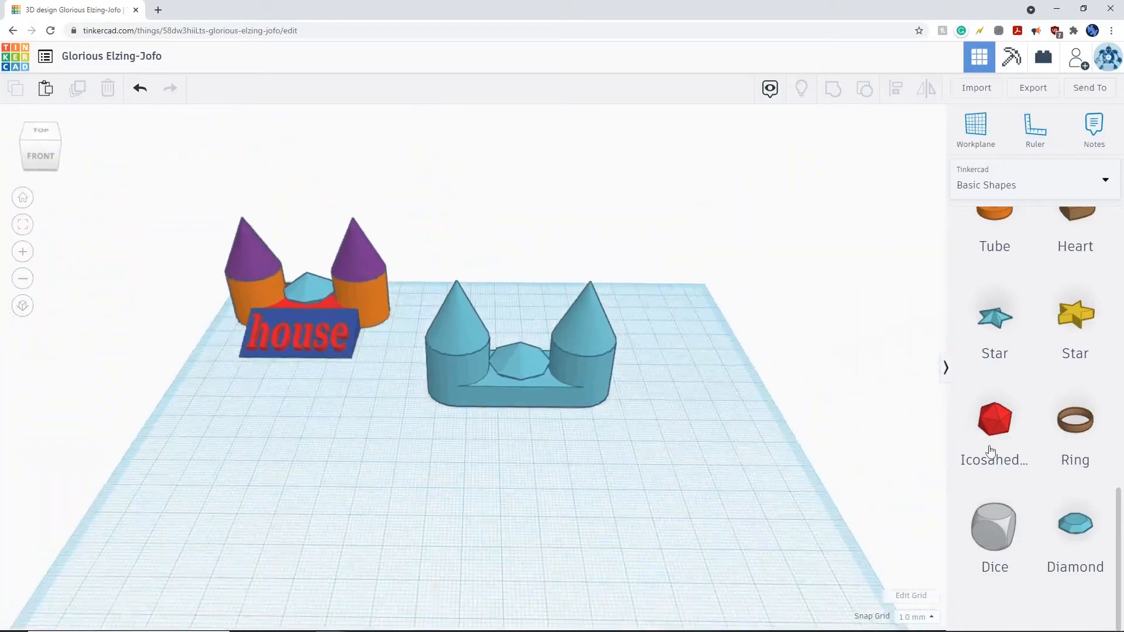
scroll(723, 363, "up", 2)
scroll(1008, 378, "up", 12)
scroll(1008, 378, "down", 6)
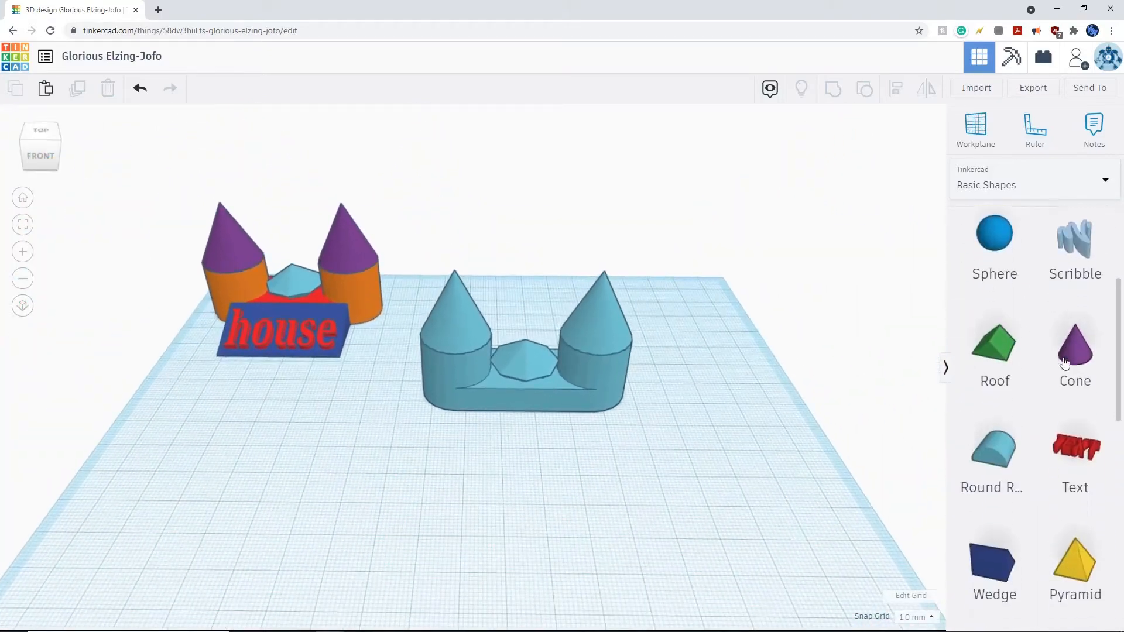
left_click_drag(1008, 378, 410, 445)
Rotate the wedge 90° so that its slope descends away from the building
right_click_drag(529, 495, 593, 460)
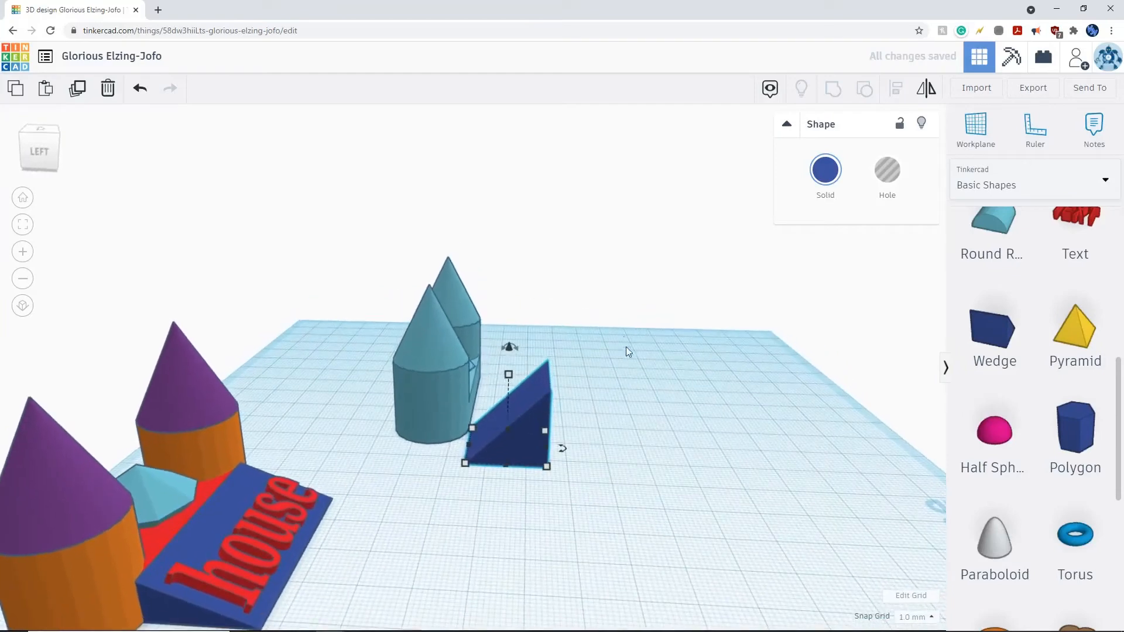
right_click_drag(638, 381, 652, 371)
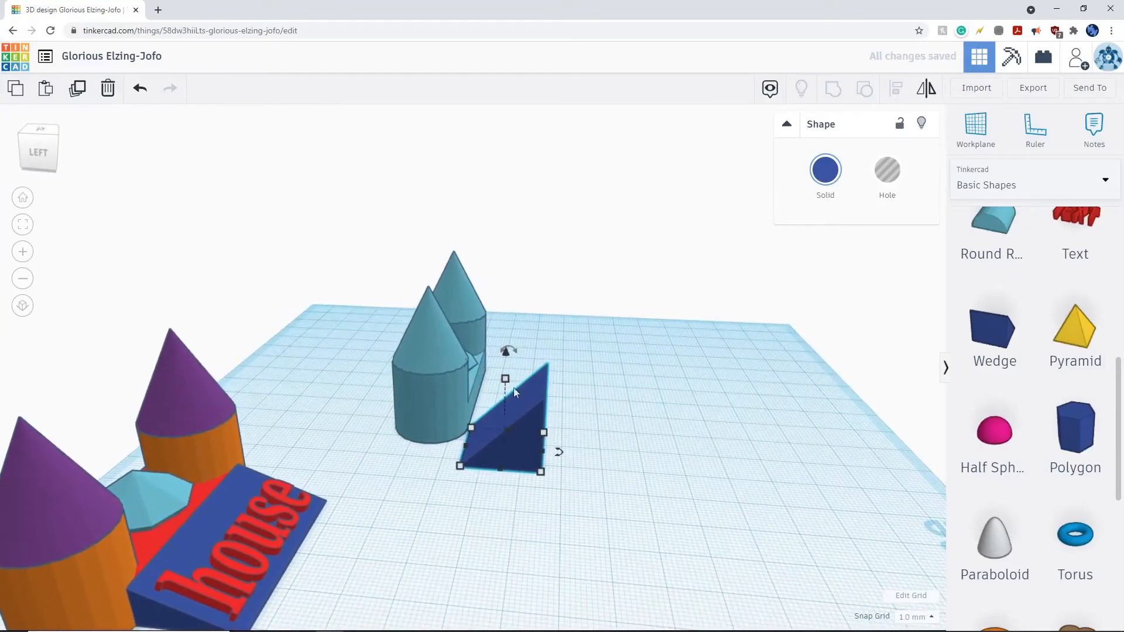
left_click_drag(508, 346, 480, 342)
left_click_drag(558, 451, 590, 456)
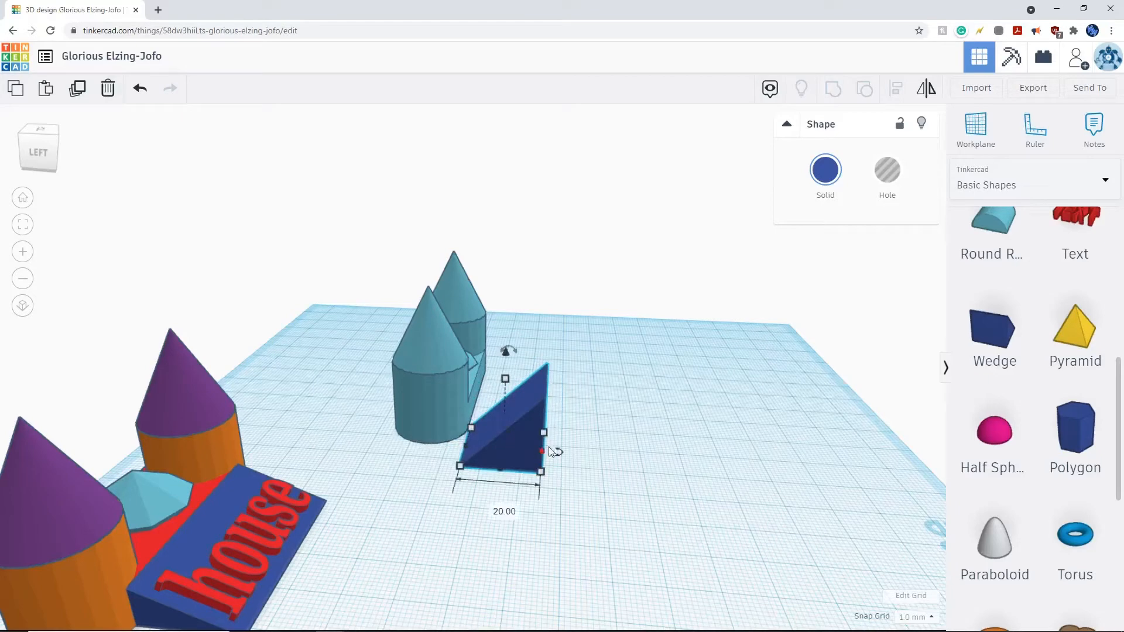
left_click_drag(513, 348, 564, 396)
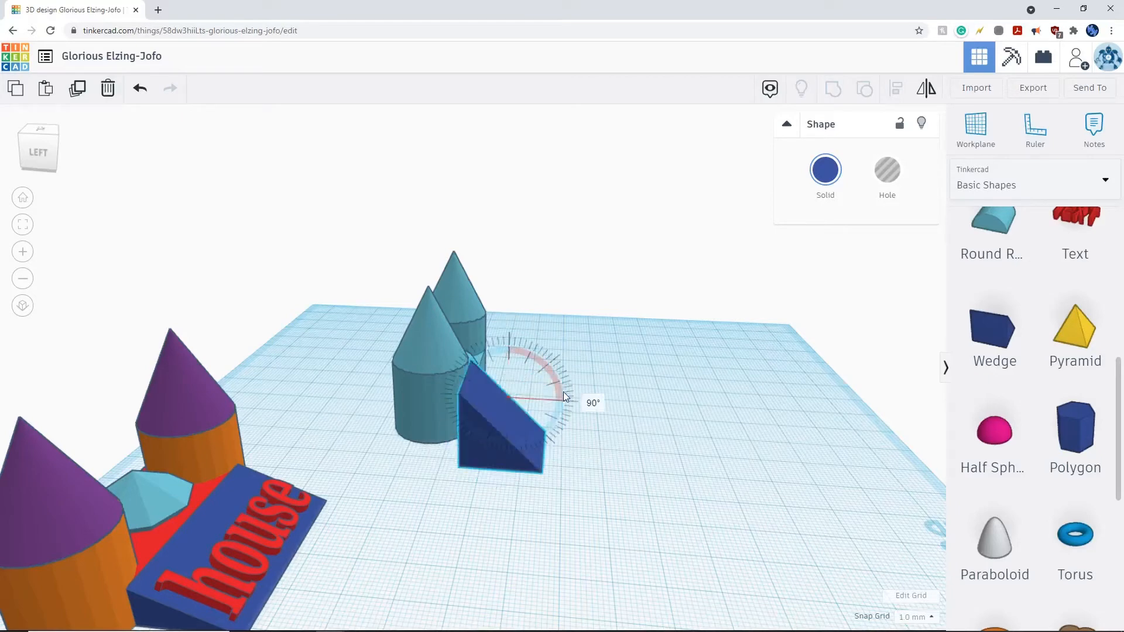
left_click(691, 349)
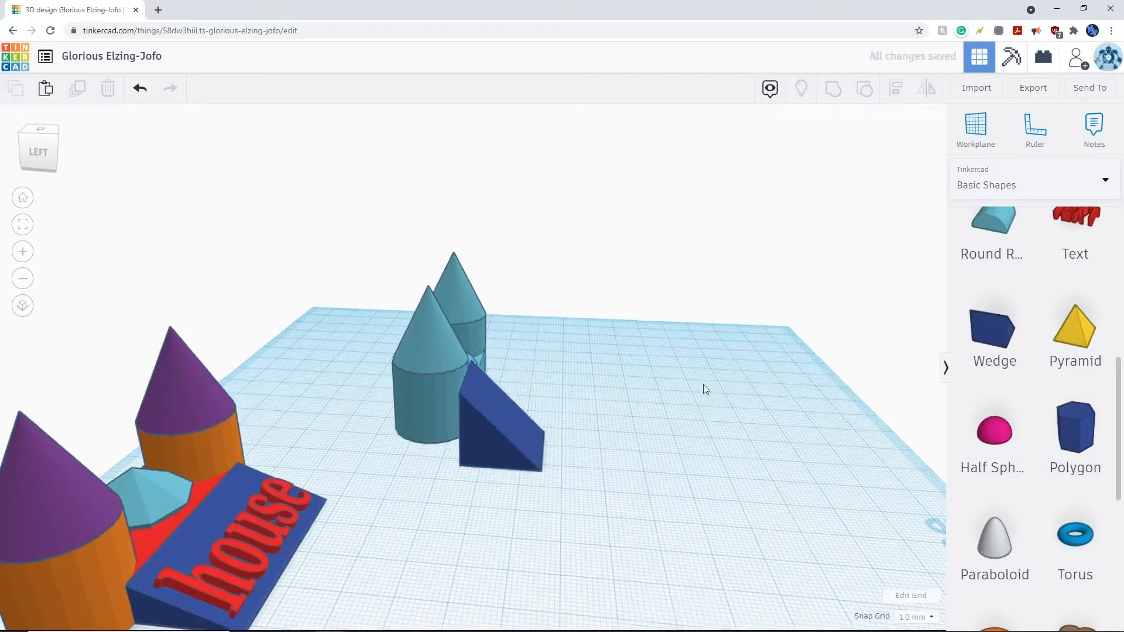
Check the existing house's sign wedge dimensions and lengthen the new wedge to 40 mm to match
right_click_drag(705, 387, 708, 379)
left_click(186, 503)
right_click_drag(439, 492, 462, 496)
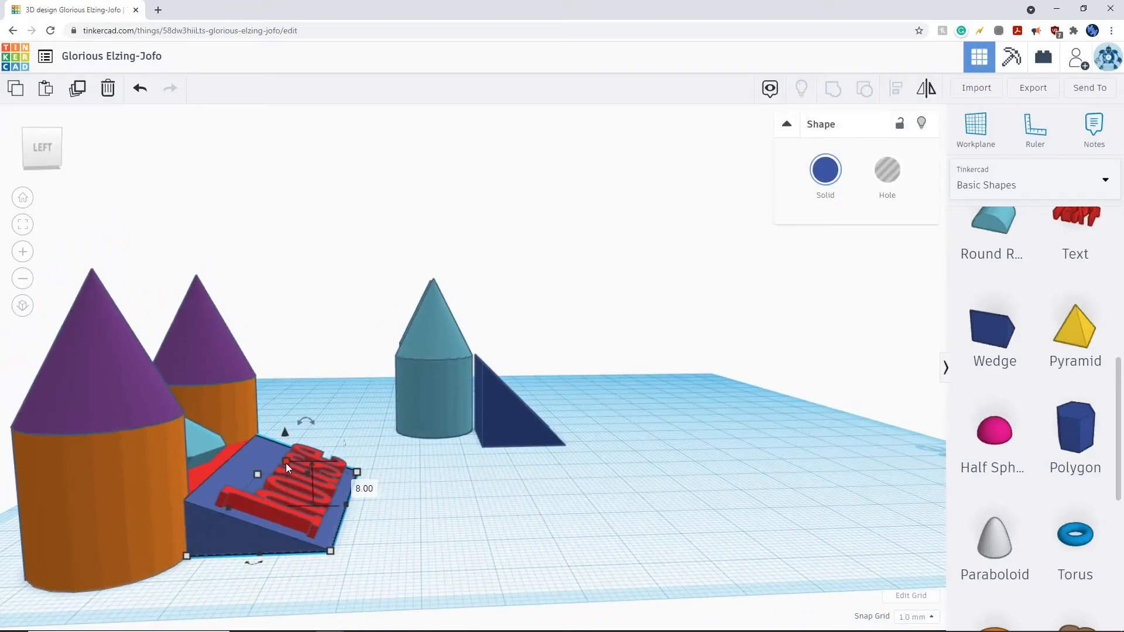
right_click_drag(285, 463, 466, 486)
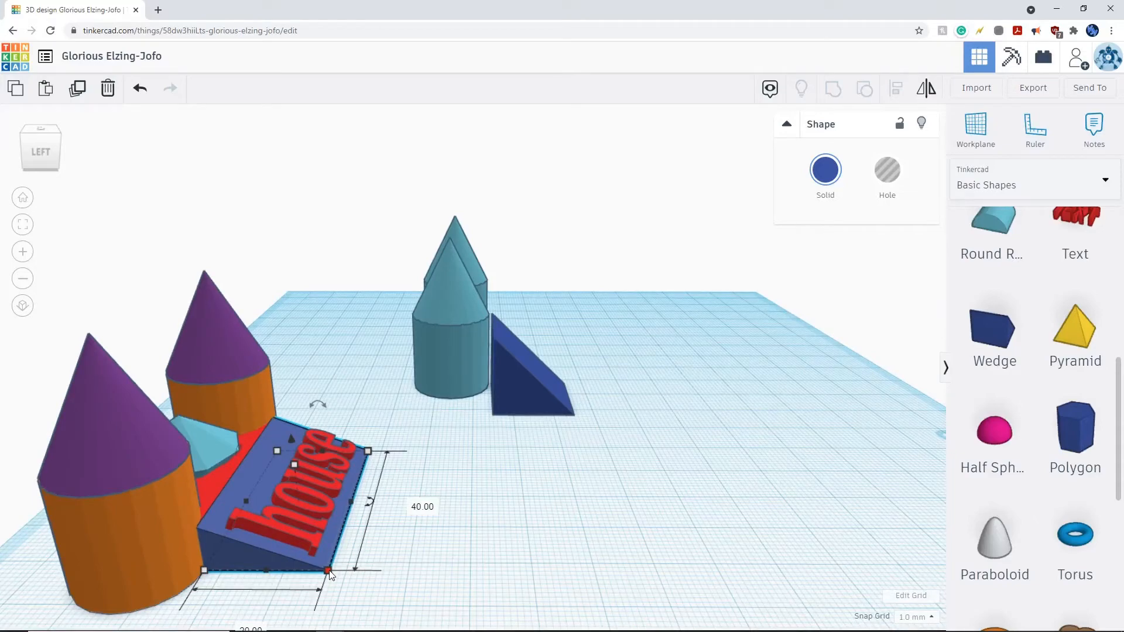
middle_click_drag(331, 575, 338, 492)
right_click_drag(338, 492, 493, 428)
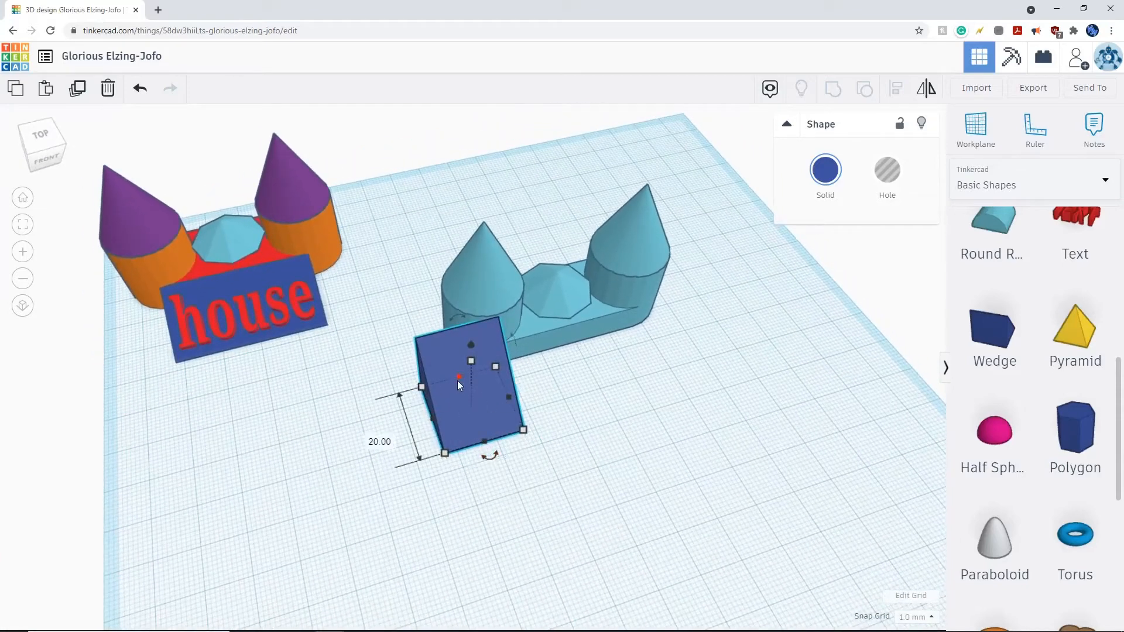
left_click_drag(458, 381, 586, 377)
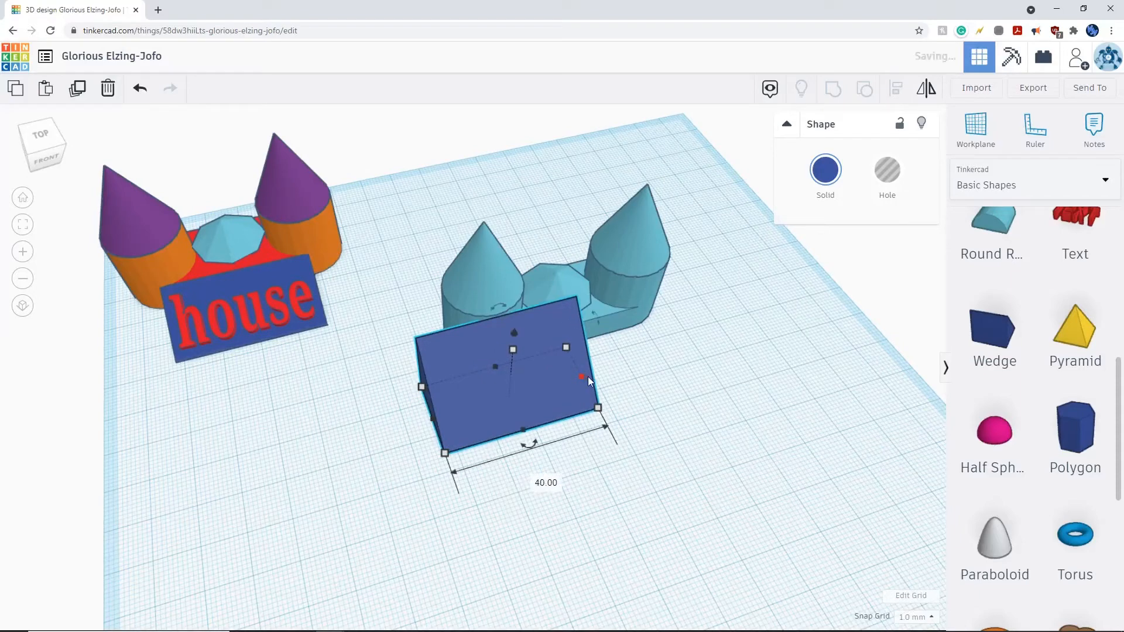
left_click(648, 370)
Reduce the new wedge's height to 8 mm
left_click(493, 363)
right_click_drag(641, 394, 653, 367)
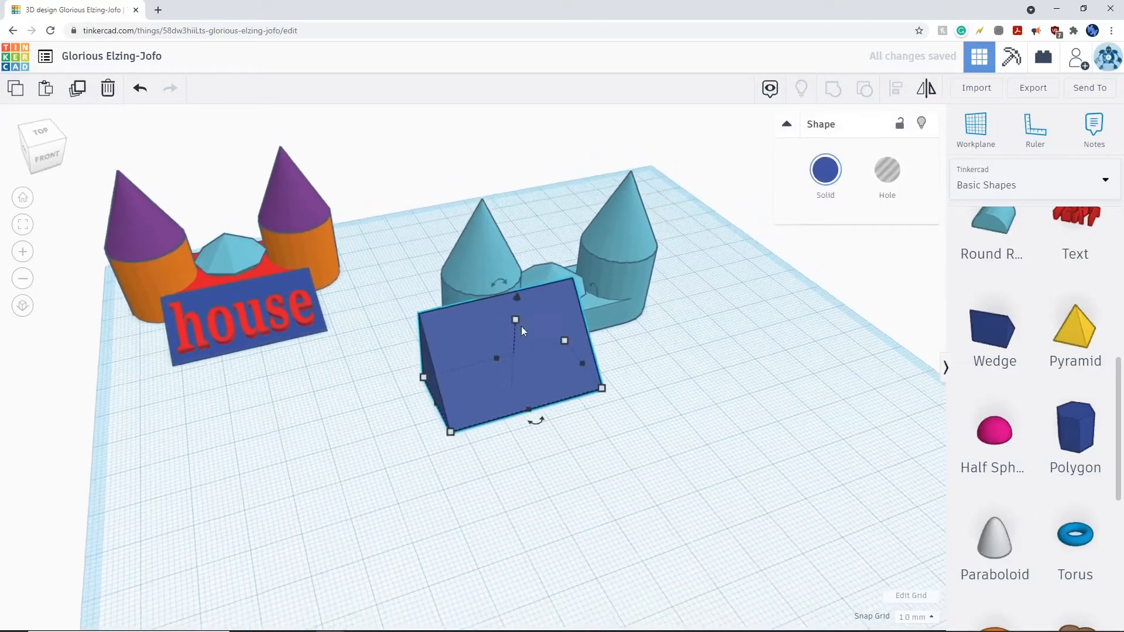
left_click_drag(517, 318, 515, 359)
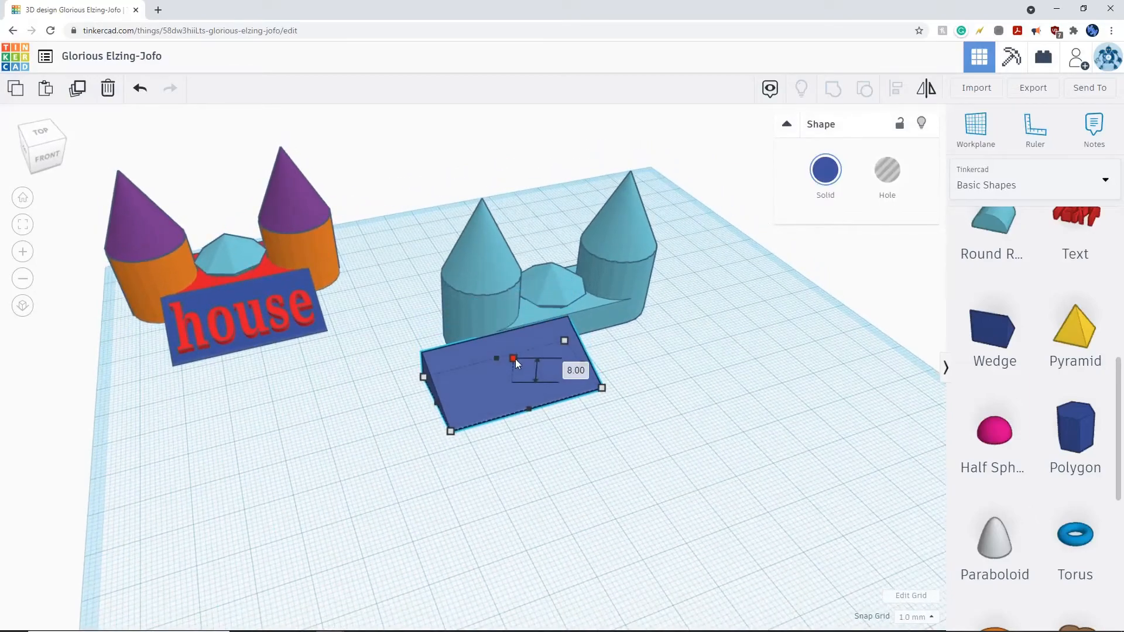
left_click(696, 367)
Move the wedge 20 mm along the building and 1 mm across so it sits in front of the slab
right_click_drag(695, 367, 603, 351)
left_click(600, 341)
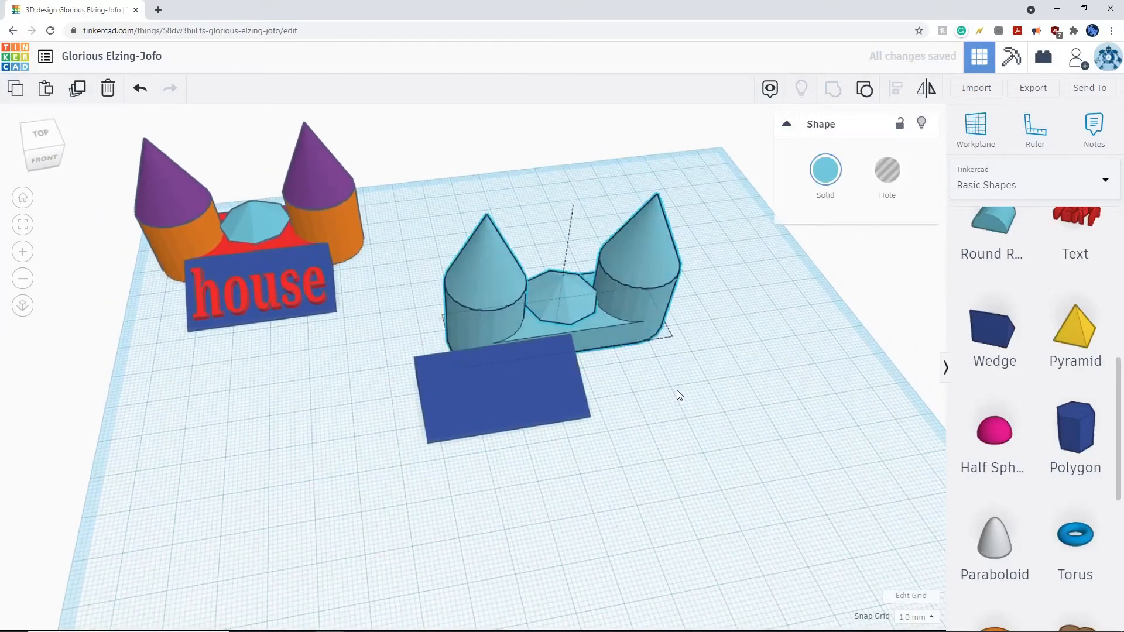
left_click_drag(496, 376, 560, 365)
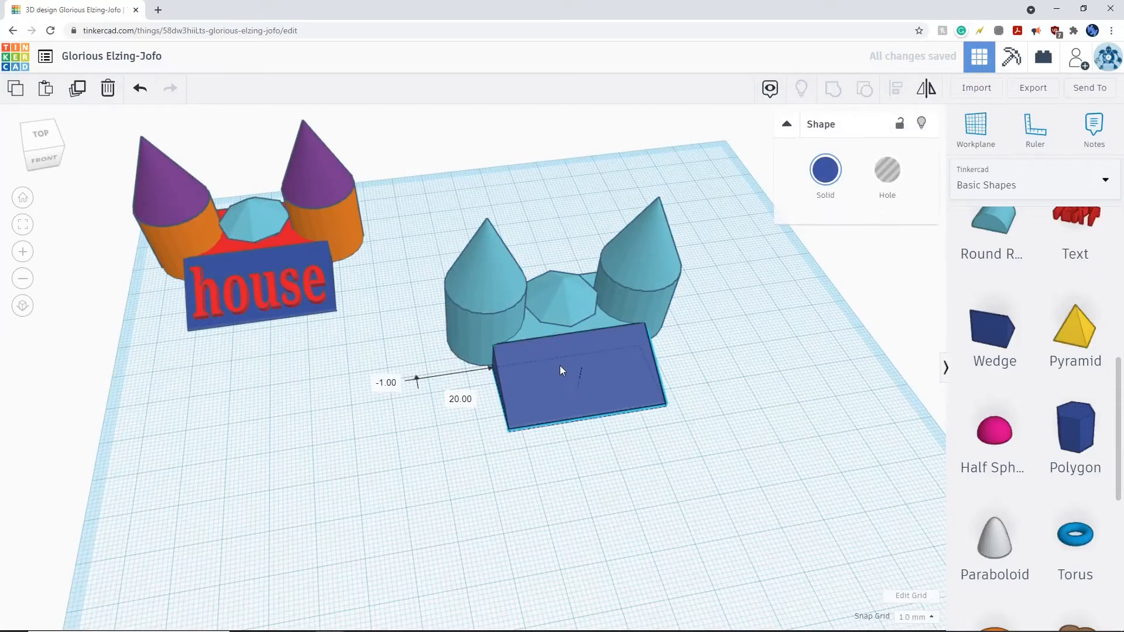
right_click_drag(726, 404, 693, 371)
left_click(688, 457)
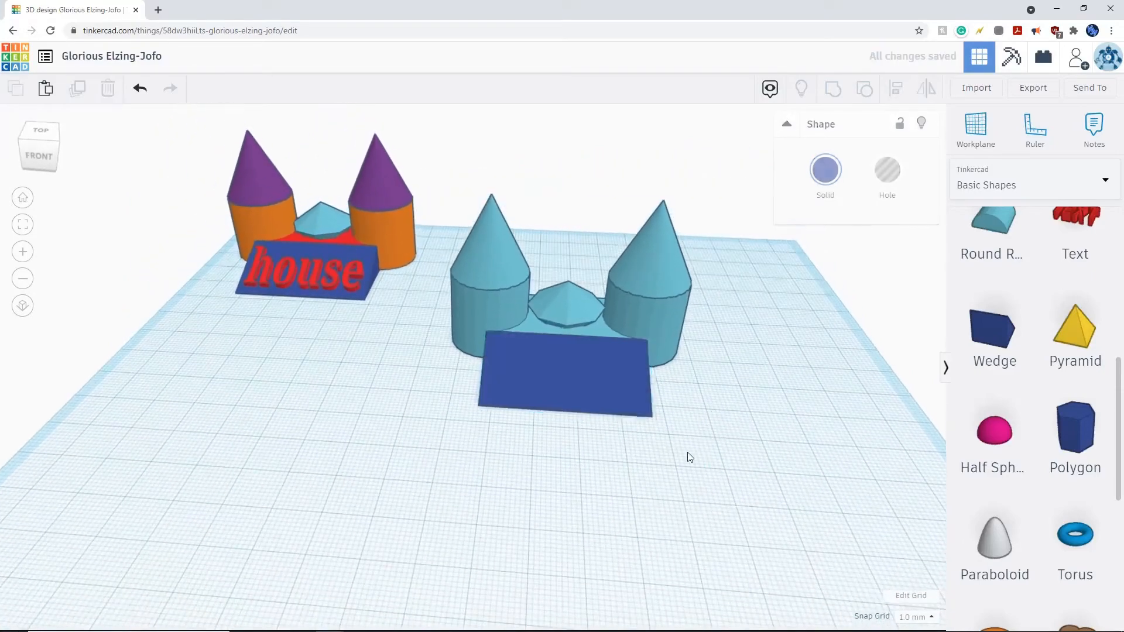
Group the new blue wedge with the rest of the second house
right_click_drag(689, 457, 285, 400)
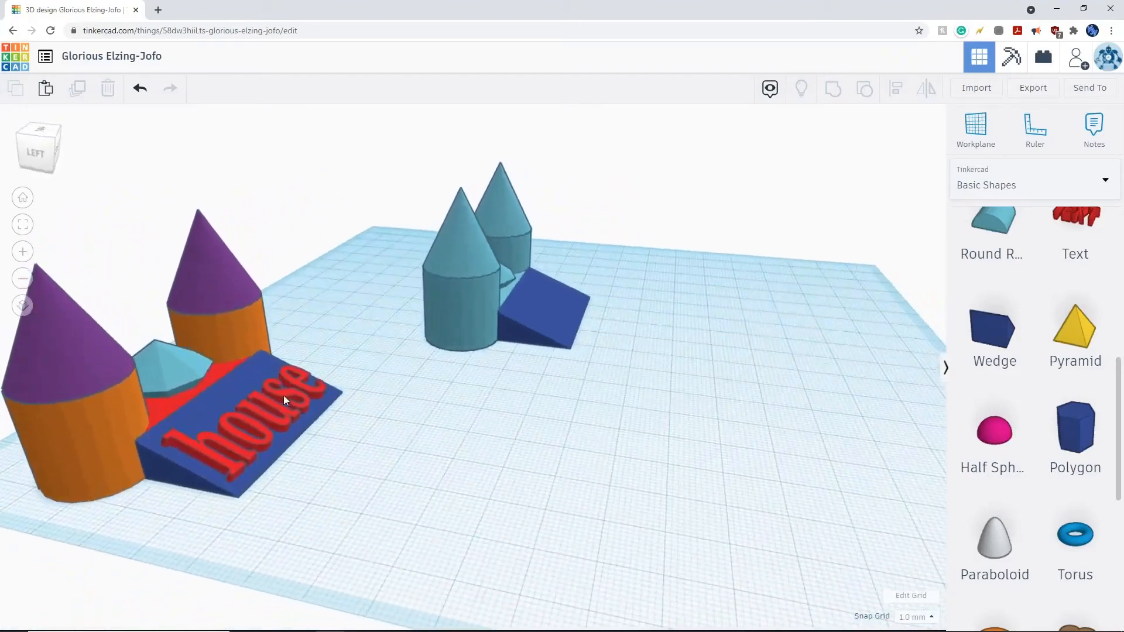
right_click_drag(702, 448, 443, 201)
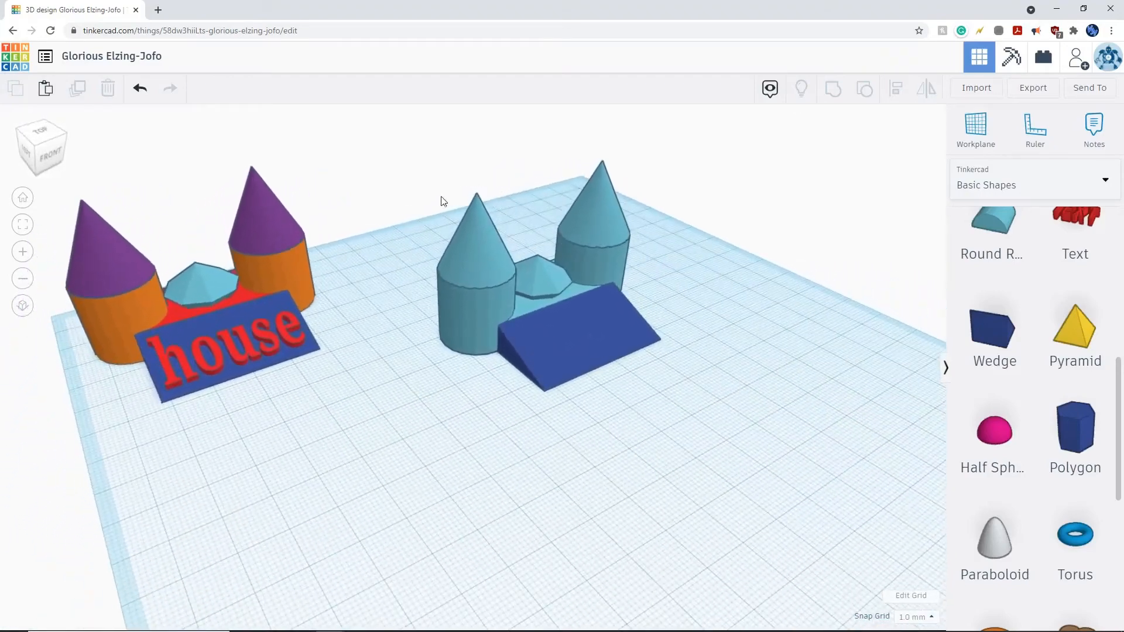
left_click_drag(418, 163, 730, 430)
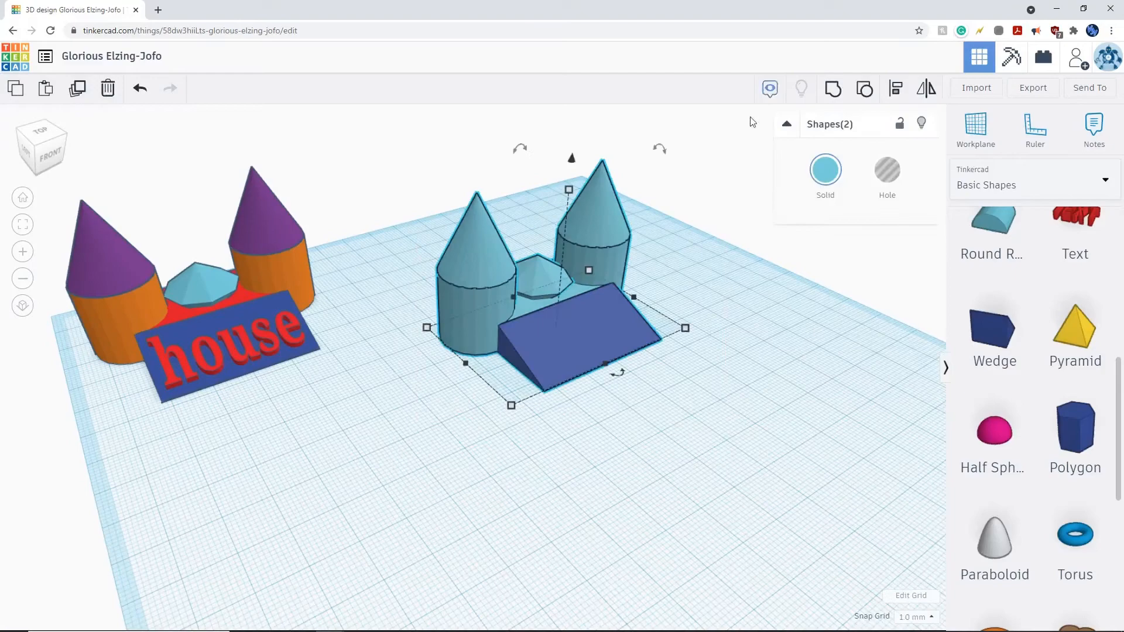
left_click(831, 92)
left_click(834, 416)
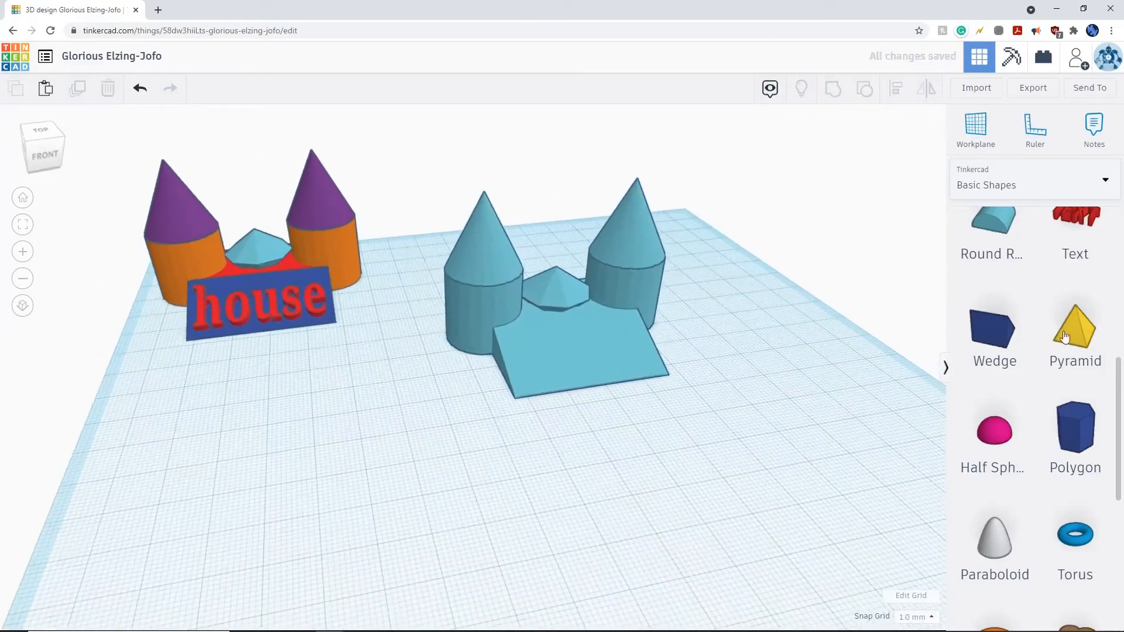
Add a Text shape in front of the second house and change its wording to "house"
scroll(1065, 339, "down", 3)
scroll(1067, 338, "up", 6)
scroll(1086, 371, "down", 4)
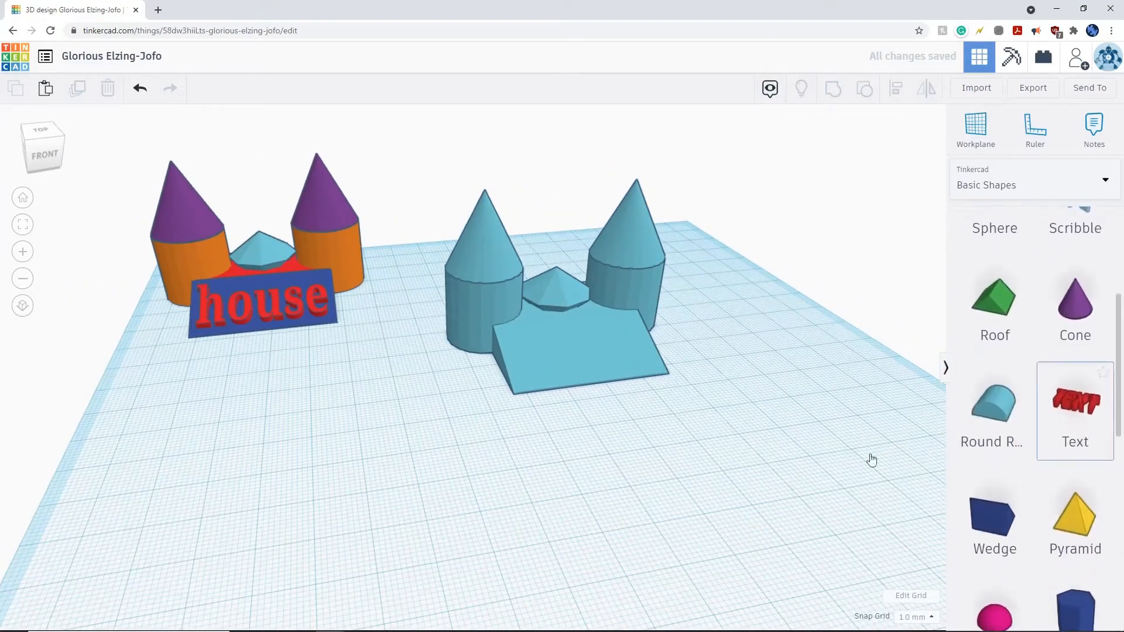
left_click(678, 492)
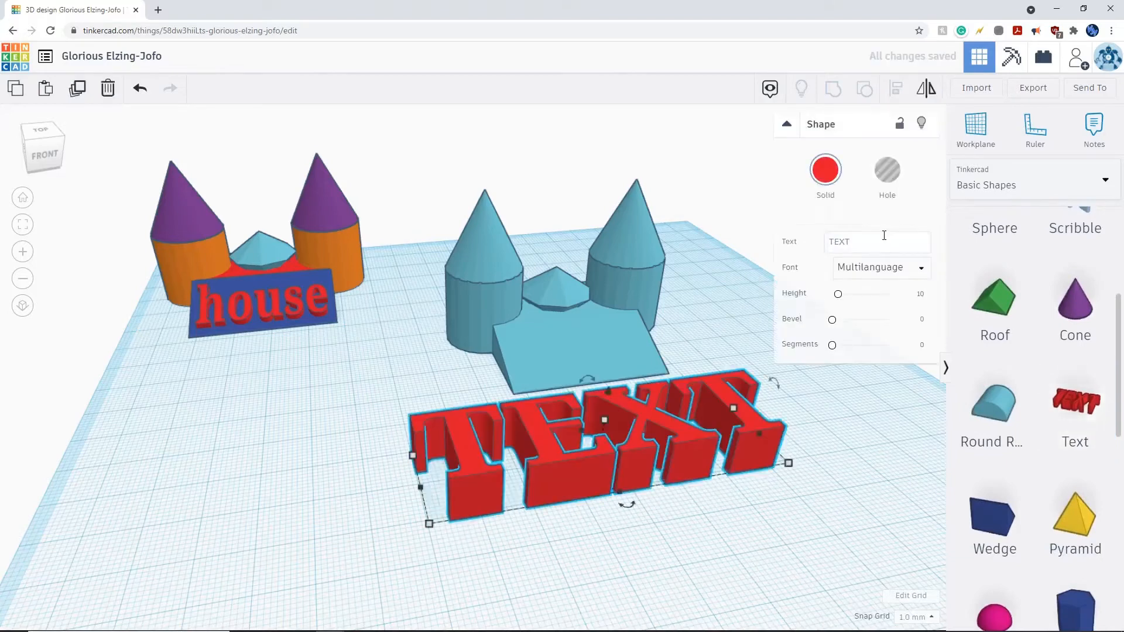
left_click(857, 237)
type("house")
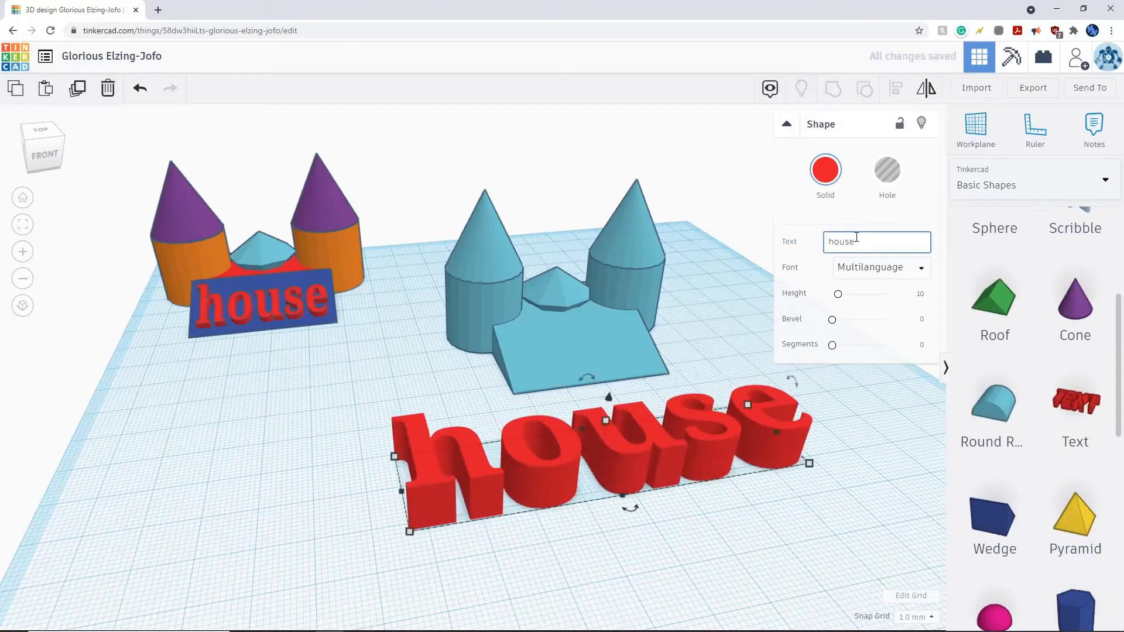
left_click(800, 504)
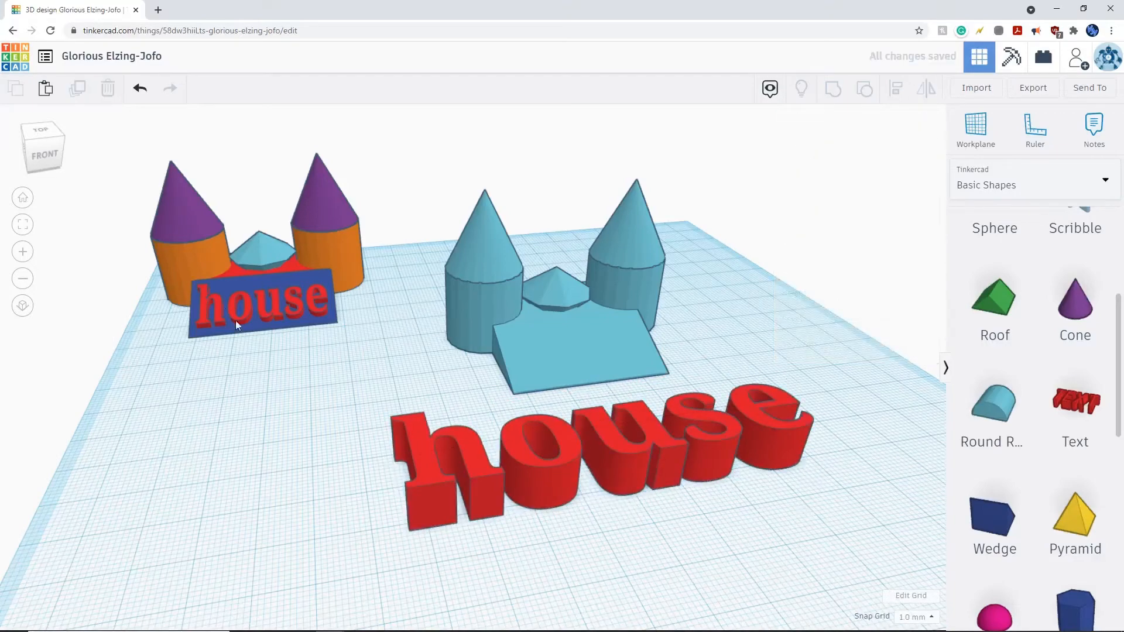
Inspect the existing sign's lettering and tilt the new "house" text about its long axis to match the wedge's slope
right_click_drag(236, 321, 487, 384)
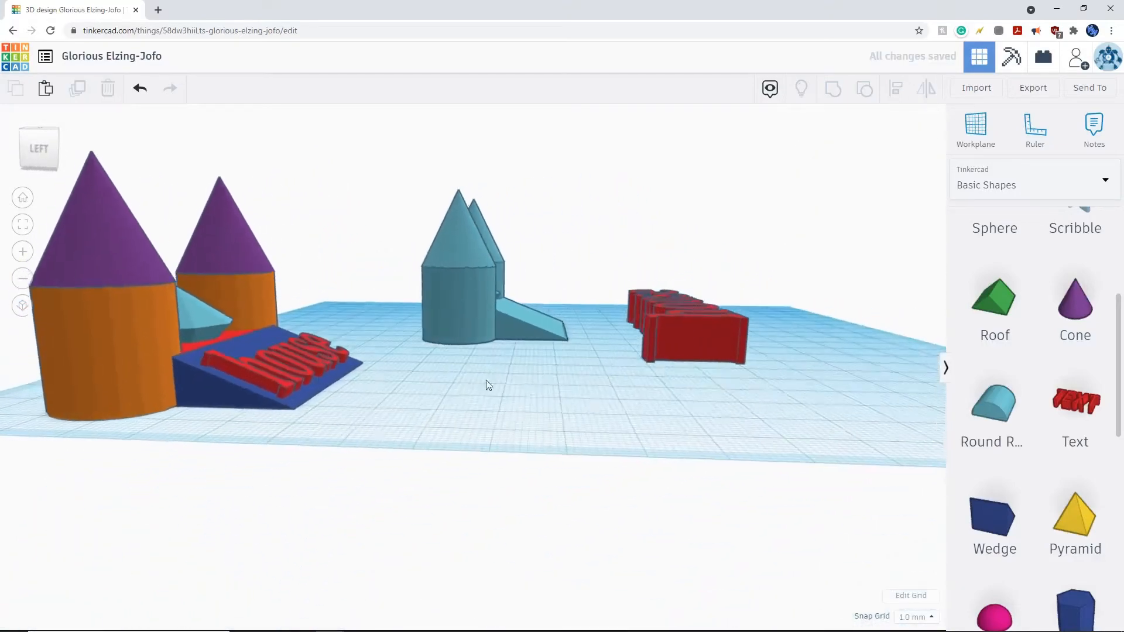
left_click(270, 379)
right_click_drag(408, 422, 394, 381)
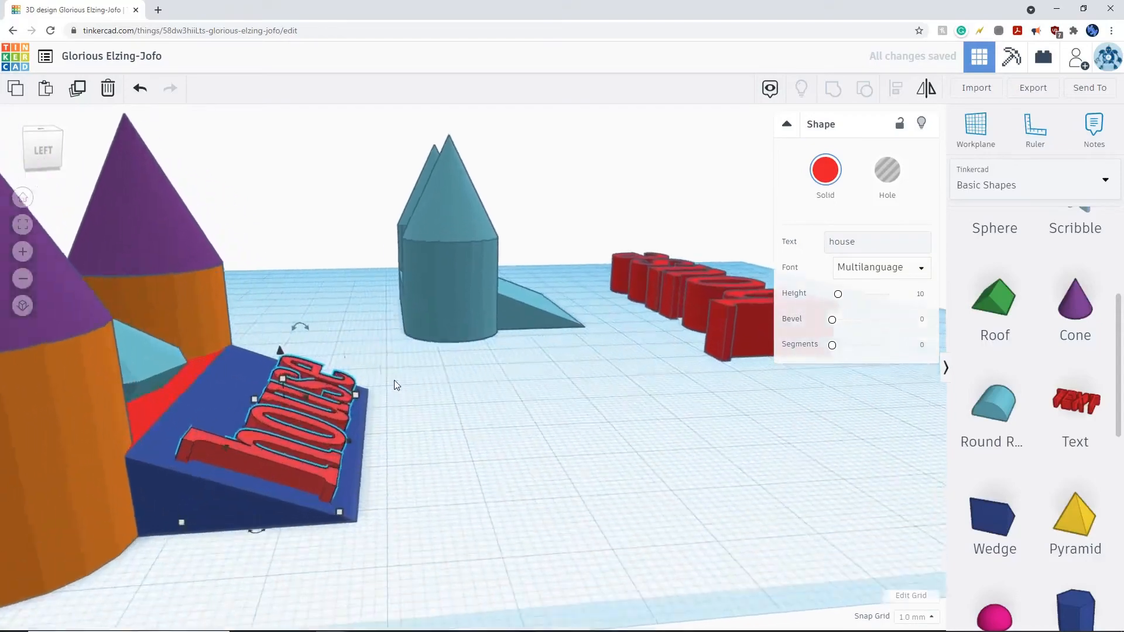
scroll(395, 386, "up", 2)
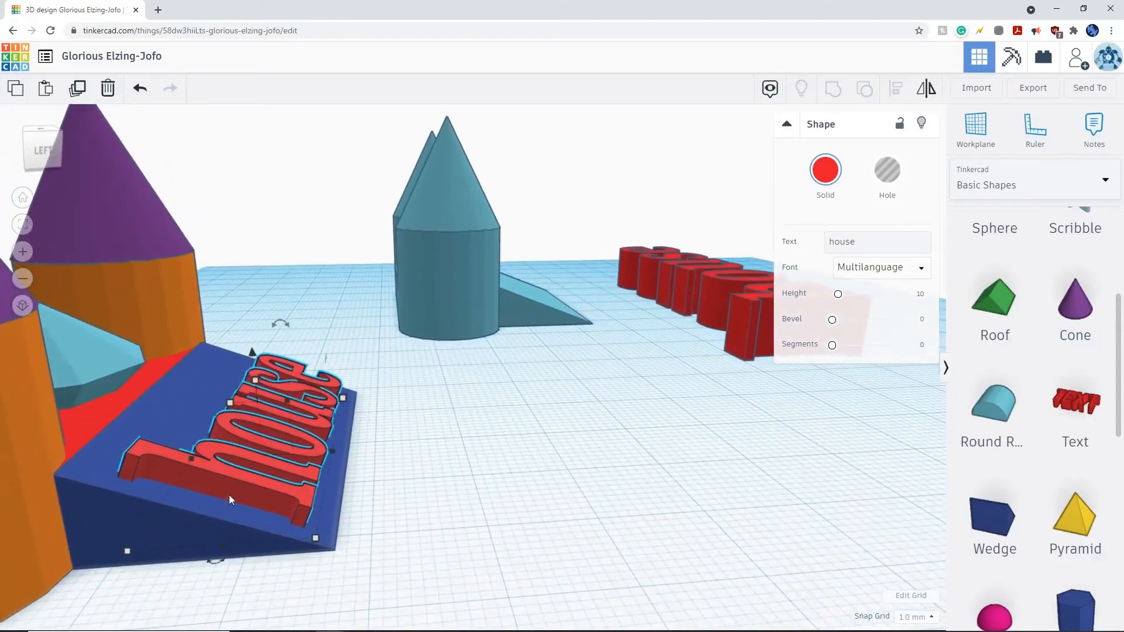
right_click_drag(230, 494, 441, 430)
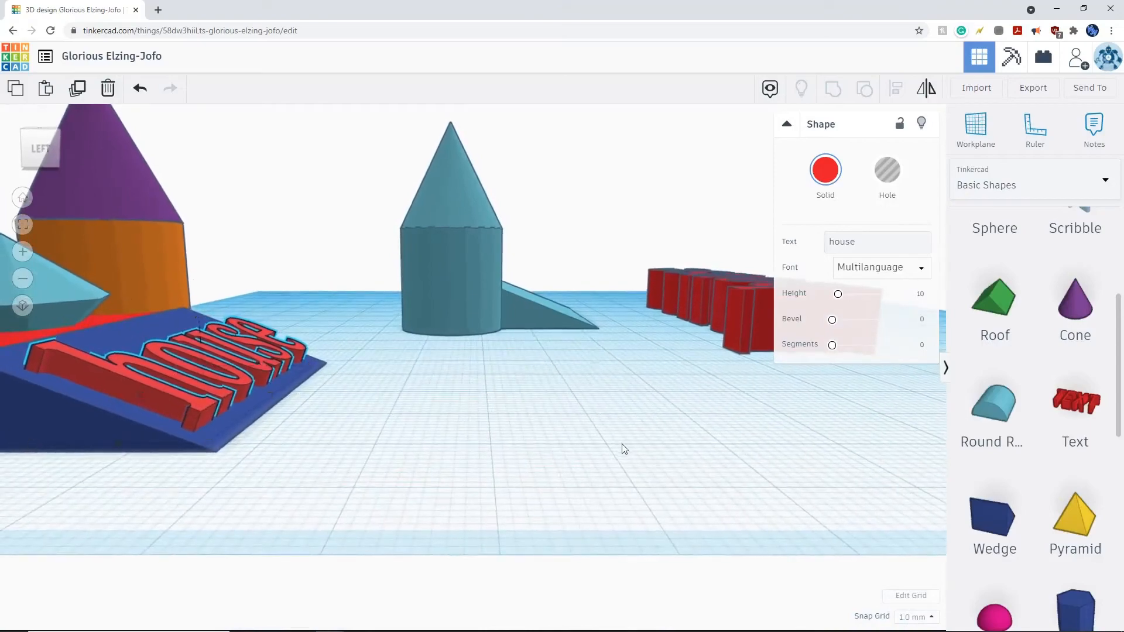
right_click_drag(622, 444, 502, 410)
left_click(639, 388)
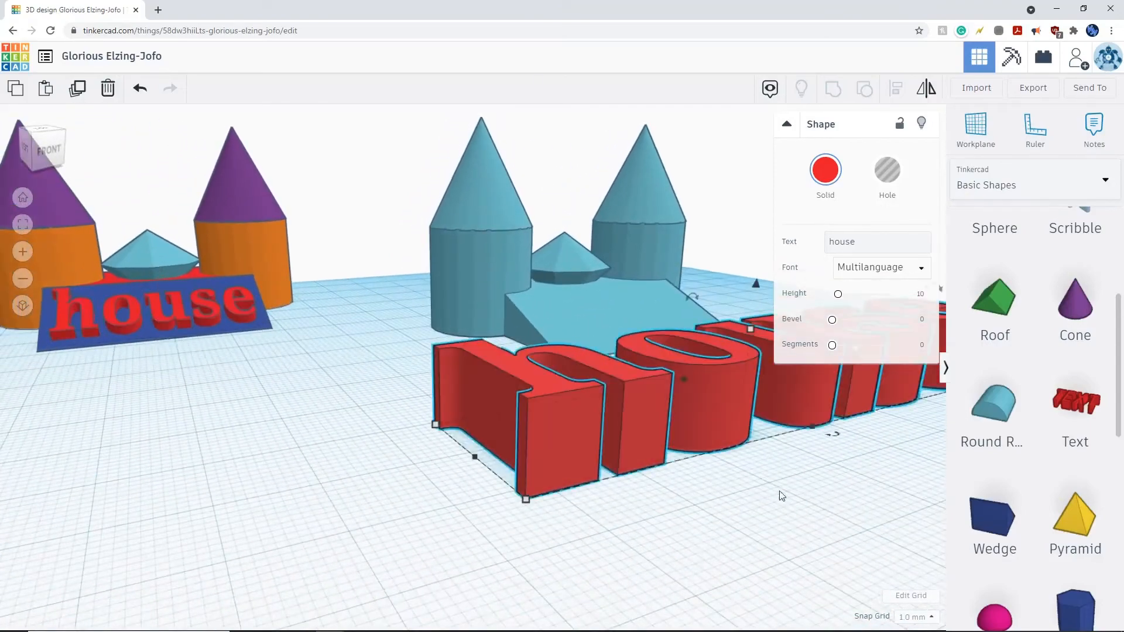
right_click_drag(782, 496, 691, 381)
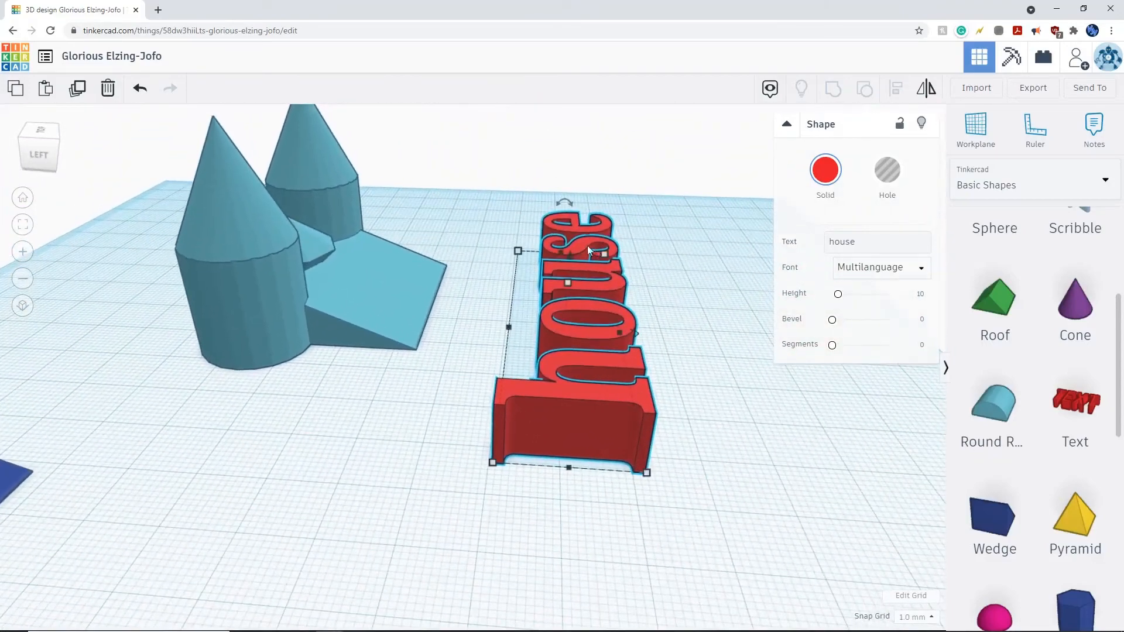
right_click_drag(291, 415, 595, 287)
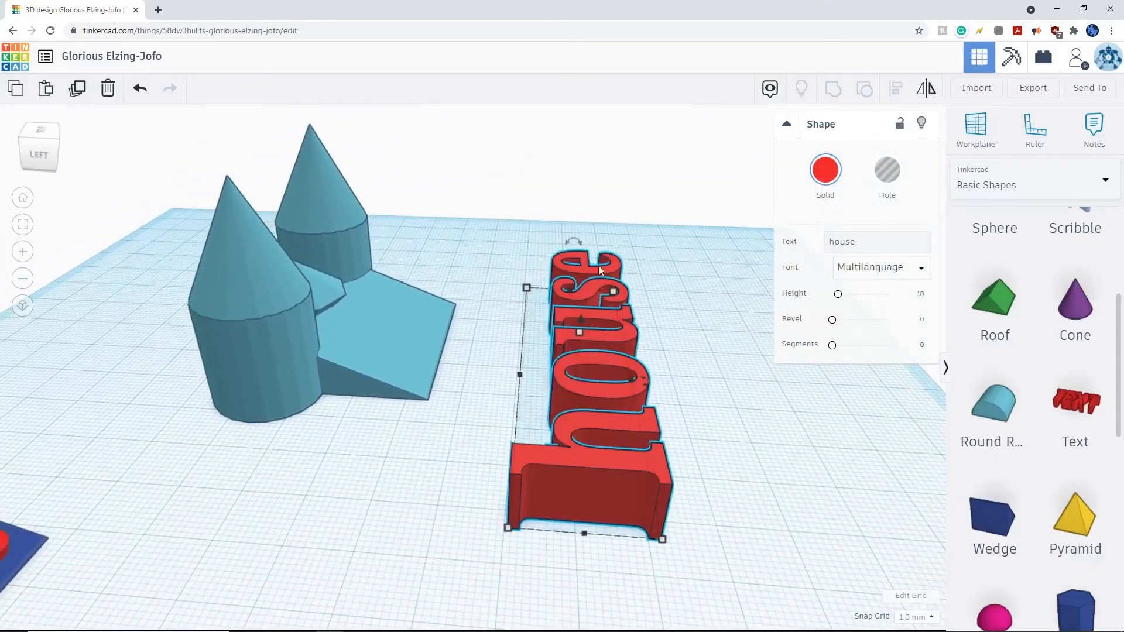
left_click_drag(571, 237, 633, 166)
left_click(689, 488)
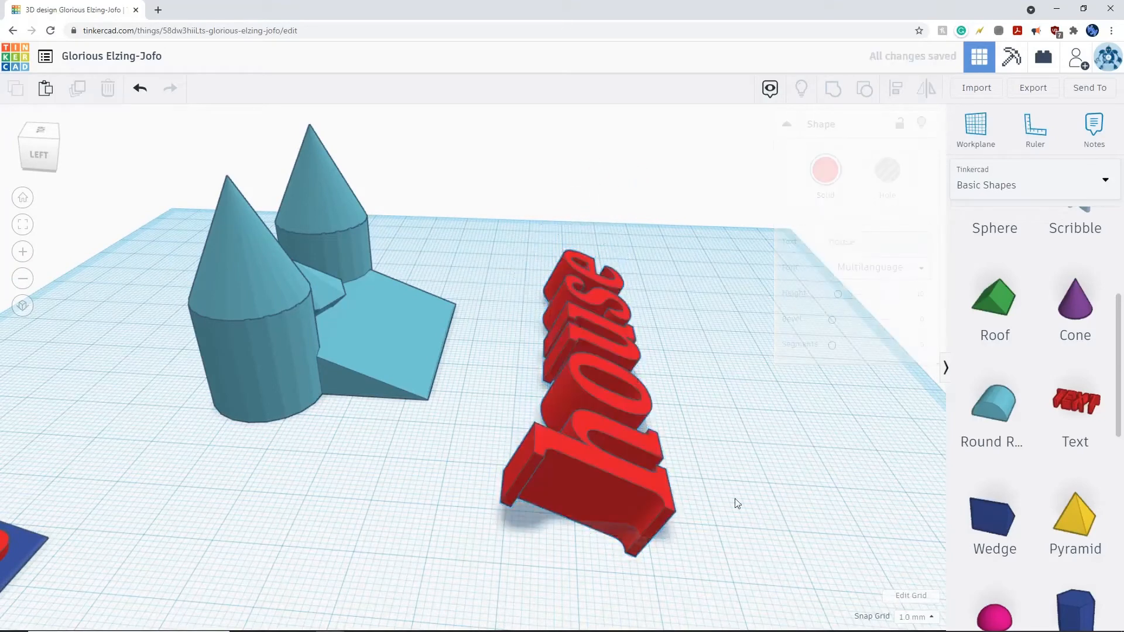
right_click_drag(736, 498, 754, 457)
left_click_drag(619, 392, 582, 413)
mouse_move(739, 489)
right_mouse_down()
mouse_move(745, 461)
mouse_move(732, 492)
right_mouse_up()
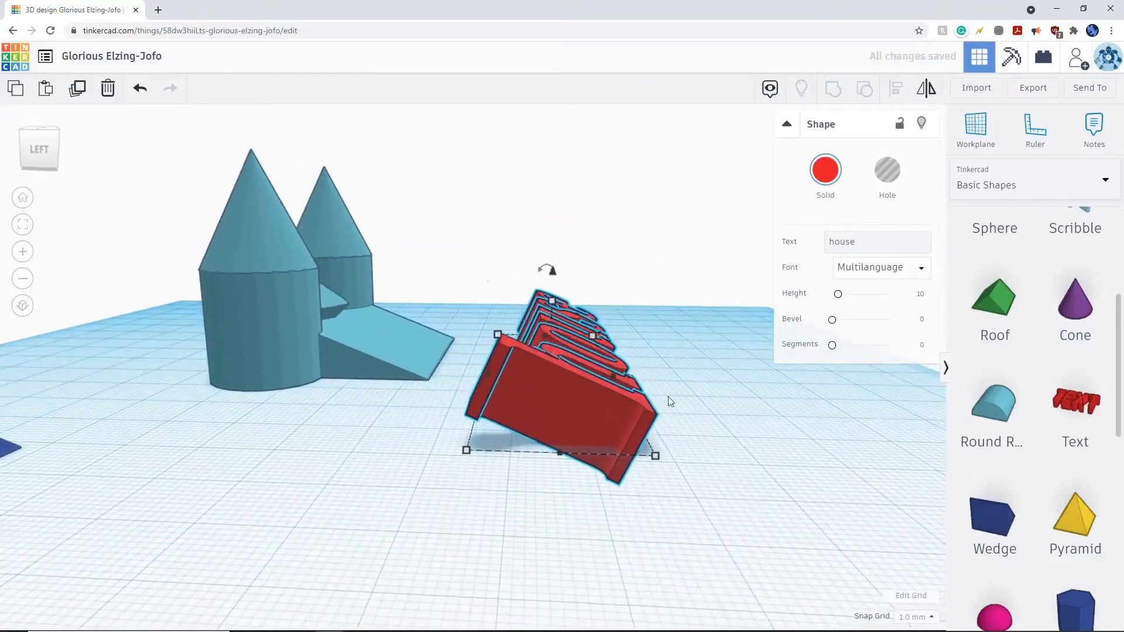
right_click_drag(602, 250, 586, 278)
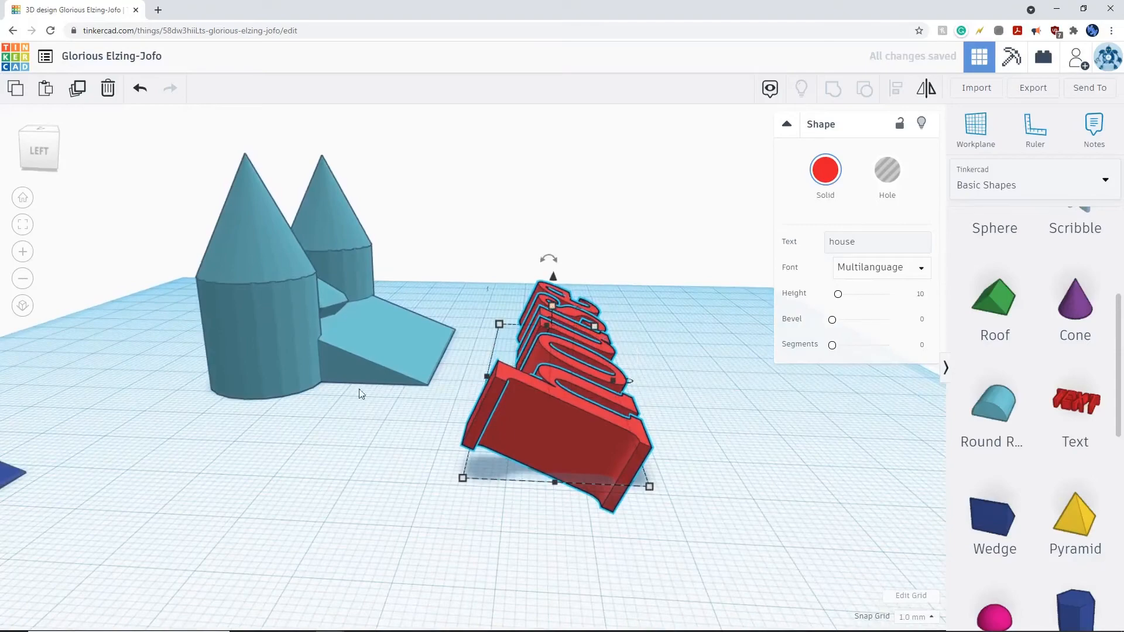
Check the existing sign text's height and set the new text's height to 8.61 mm to match
right_click_drag(246, 449, 562, 381)
left_click(219, 415)
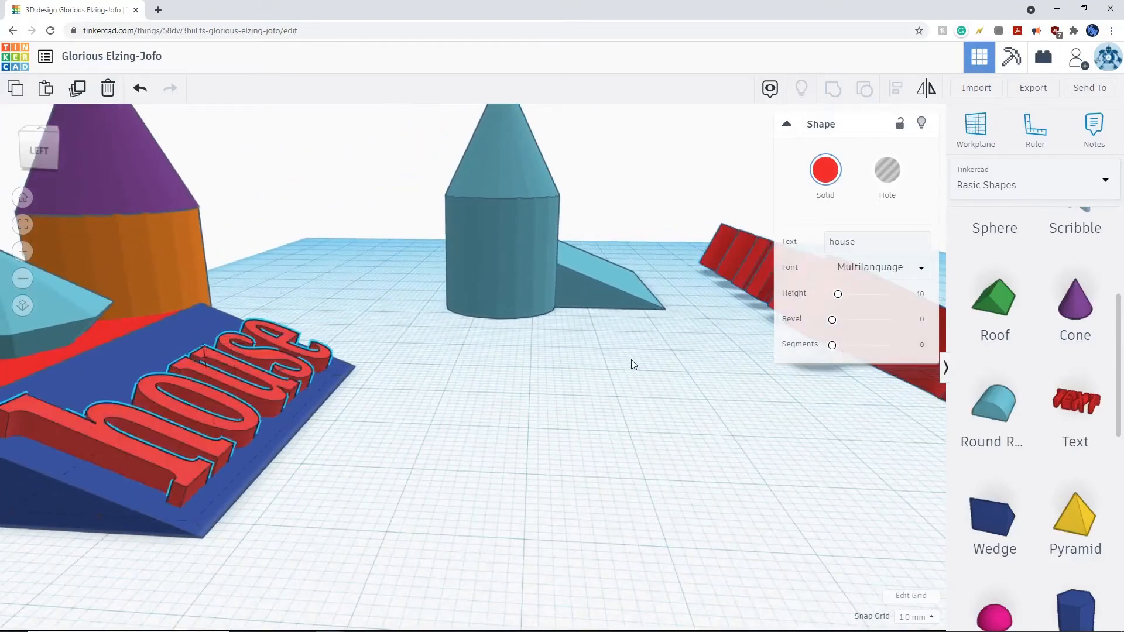
right_click_drag(632, 363, 515, 328)
left_click(684, 250)
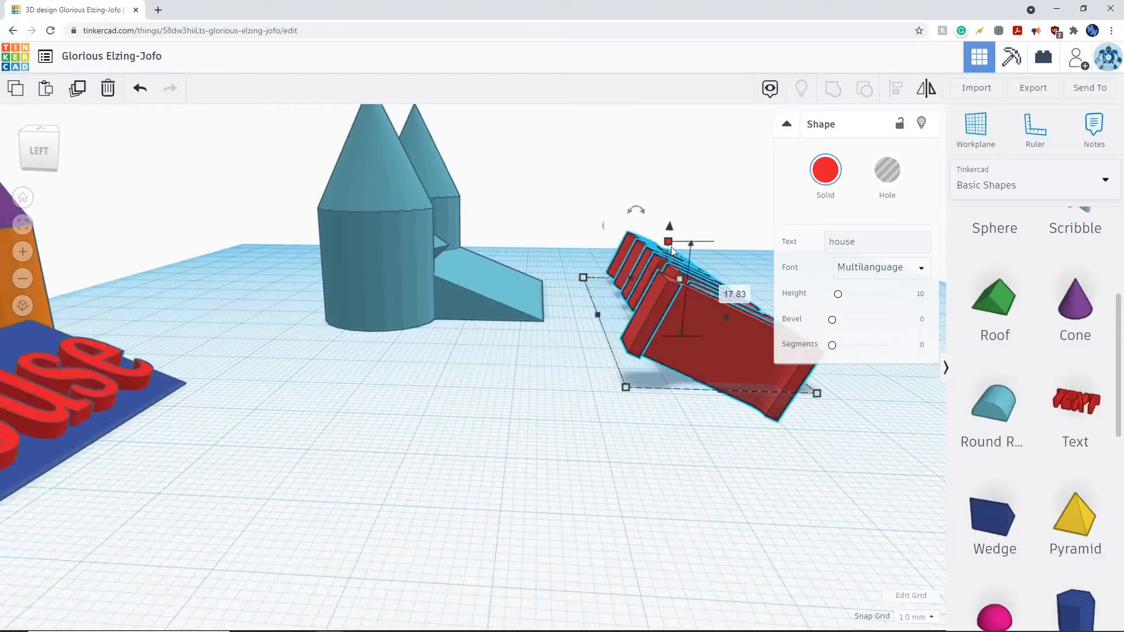
left_click(725, 290)
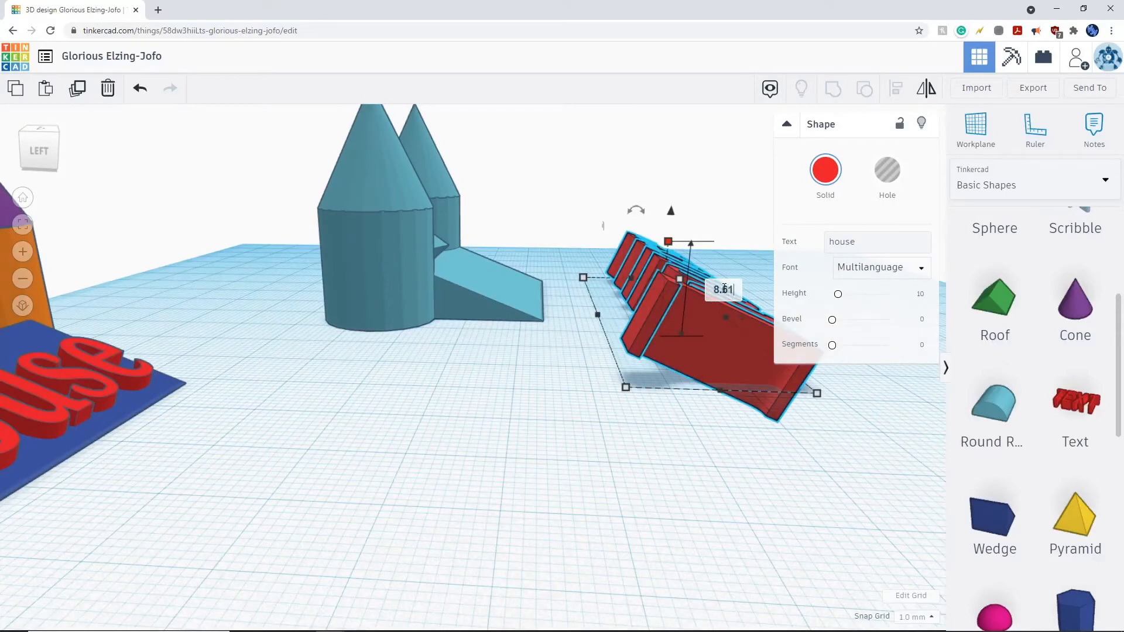
type("8.61")
key("Return")
Check the existing sign text's footprint and resize the new text to 36 mm long and 15 mm wide
middle_click_drag(550, 409, 764, 356)
left_click(257, 358)
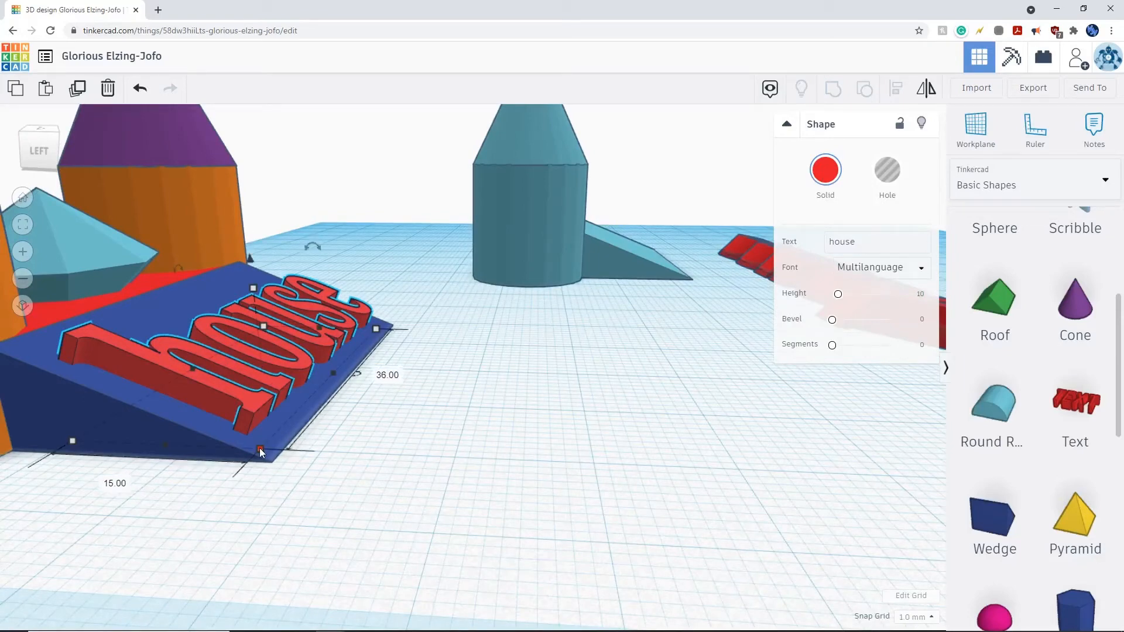
middle_click_drag(831, 416, 512, 462)
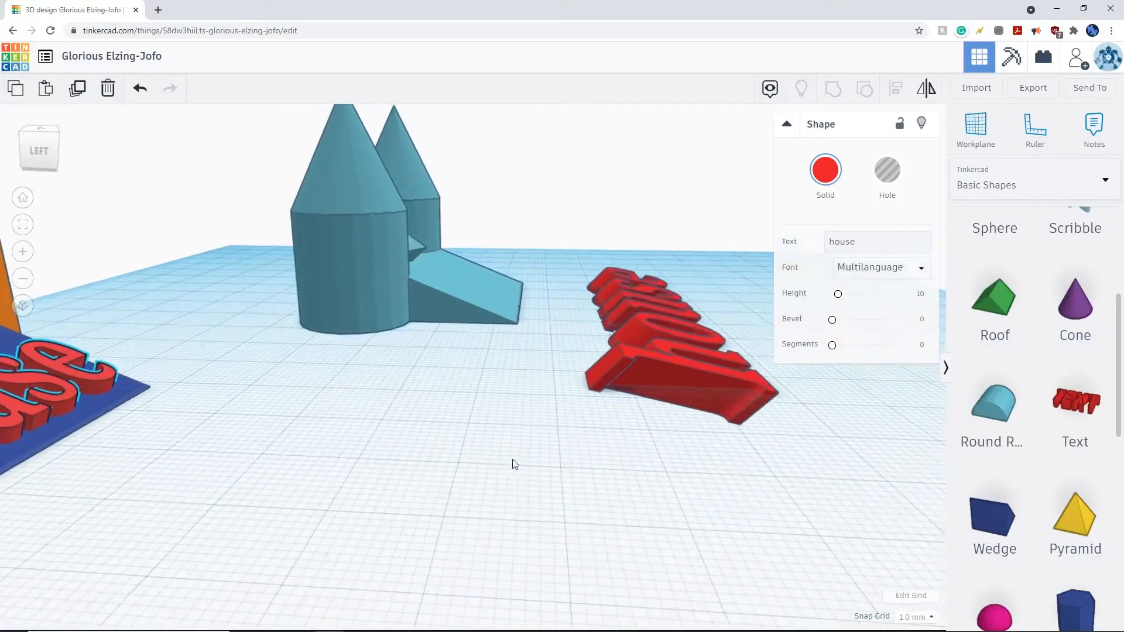
left_click(723, 391)
middle_click_drag(768, 474, 628, 497)
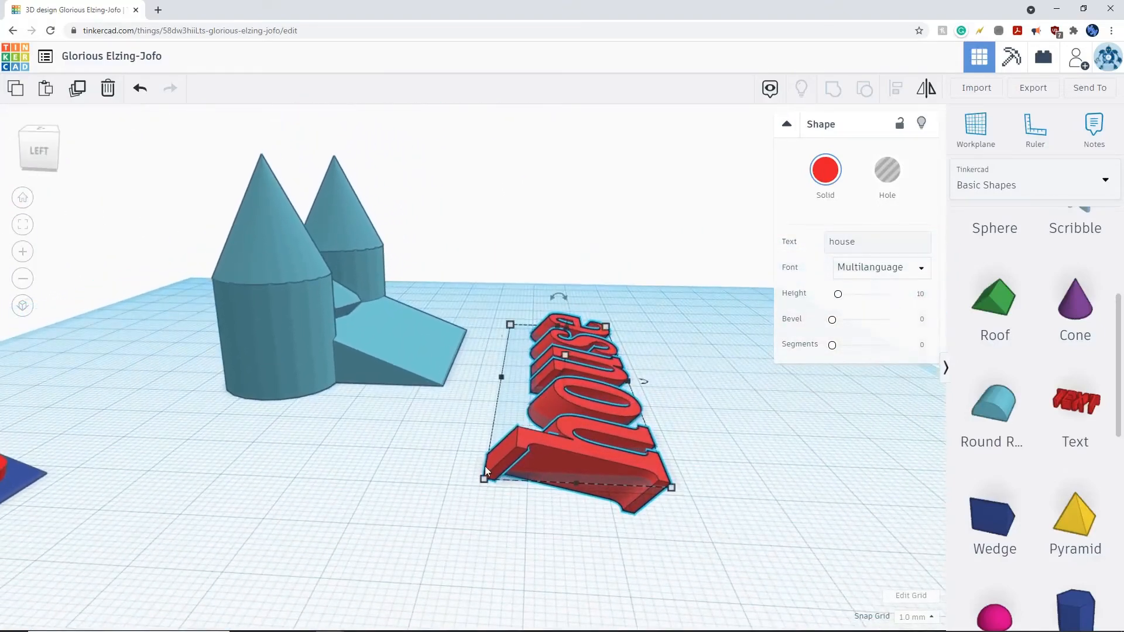
left_click(463, 376)
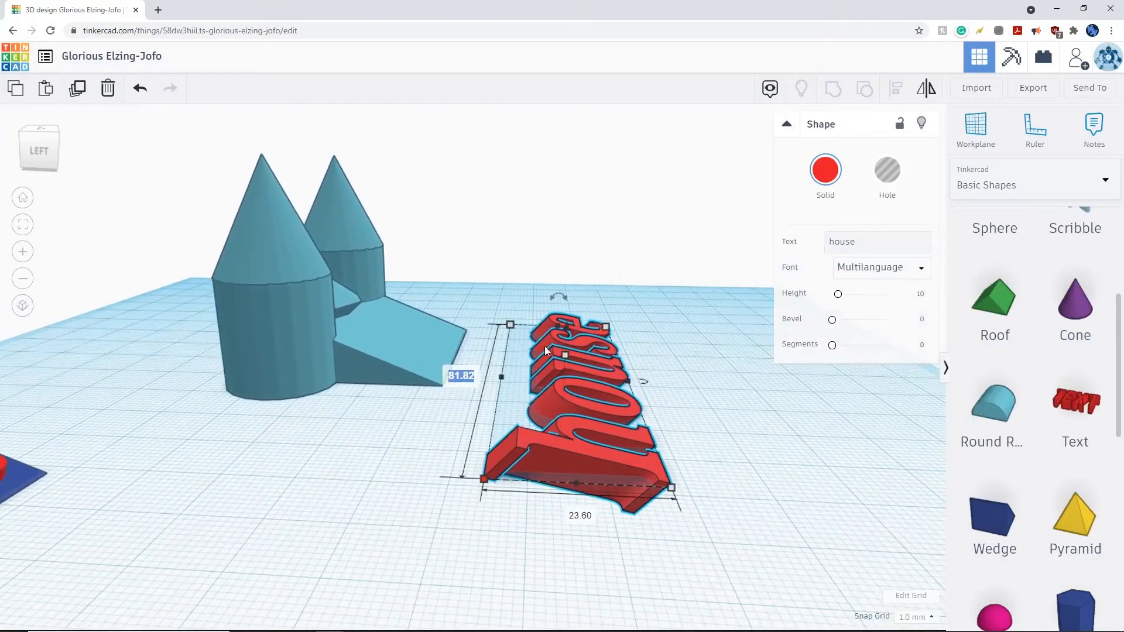
type("36")
key("Return")
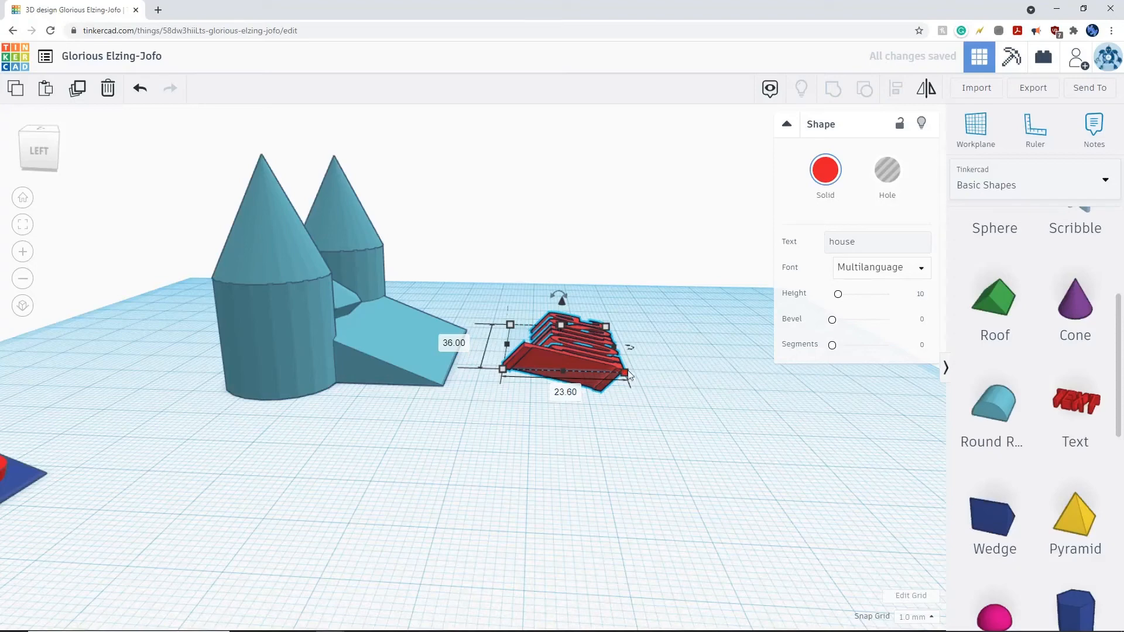
left_click(563, 390)
type("15")
key("Return")
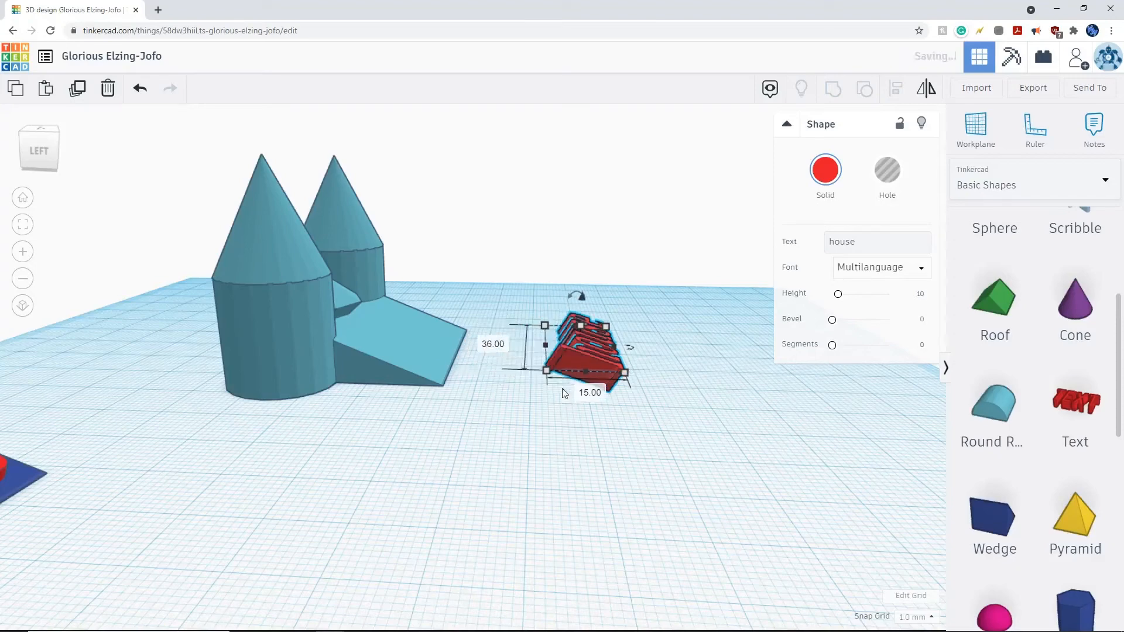
Move the resized text closer to the lower edge of the second house's wedge
right_click_drag(619, 392, 596, 379)
left_click_drag(595, 379, 233, 546)
left_click_drag(296, 517, 550, 349)
right_click_drag(602, 438, 654, 430)
scroll(271, 482, "up", 10)
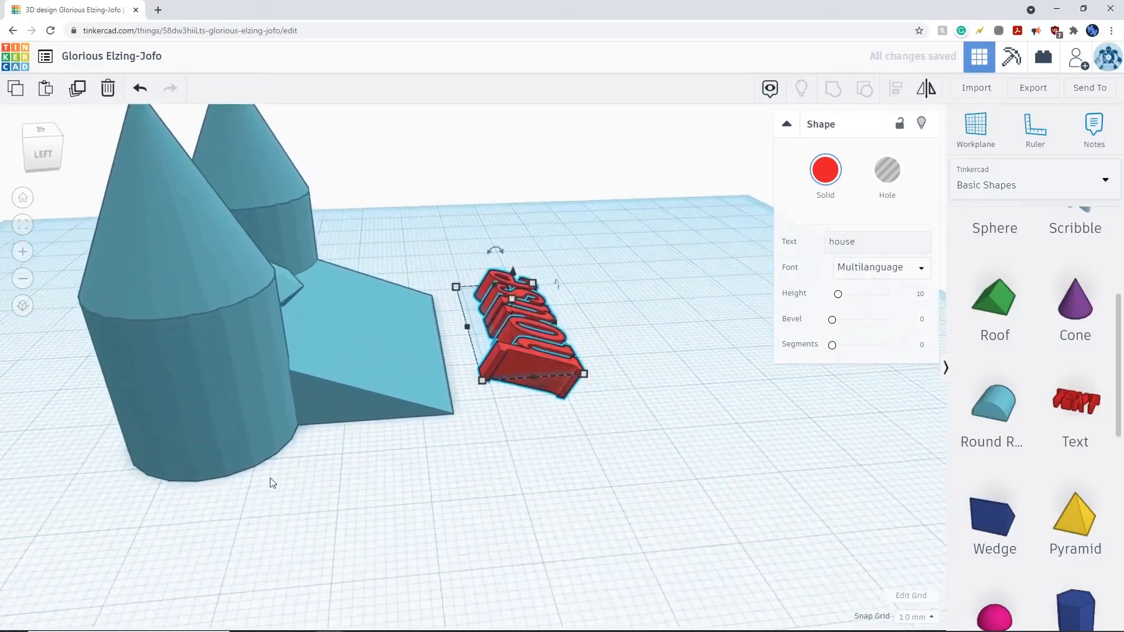
Examine how the text sits on the sloped wedge of the existing house
scroll(472, 403, "down", 8)
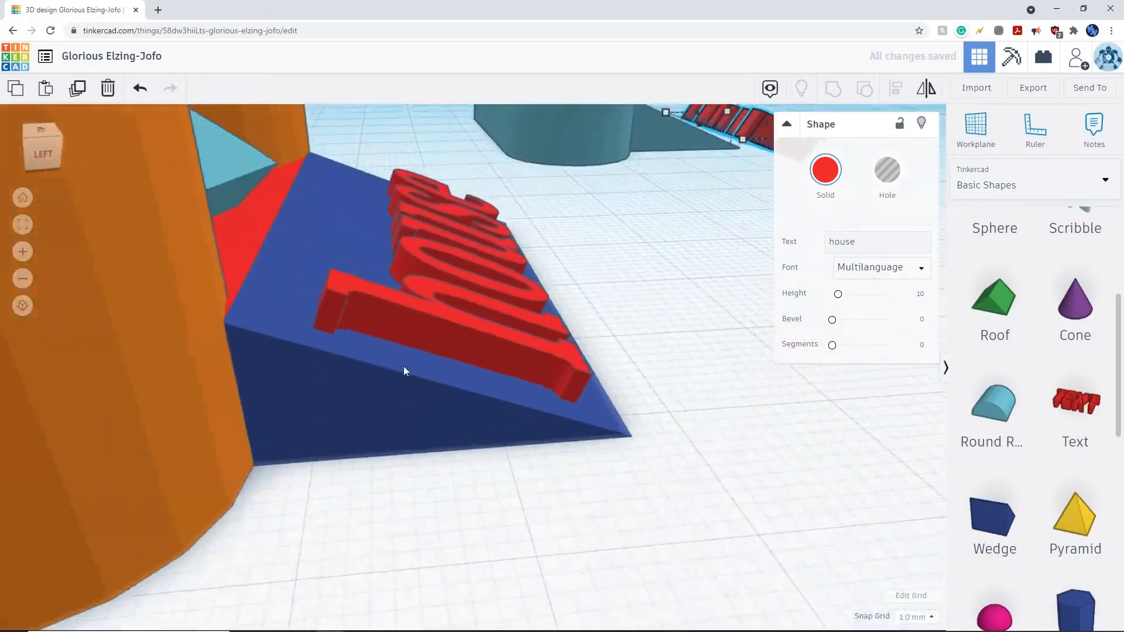
left_click(455, 330)
right_click_drag(583, 521, 474, 376)
middle_click_drag(611, 325, 482, 419)
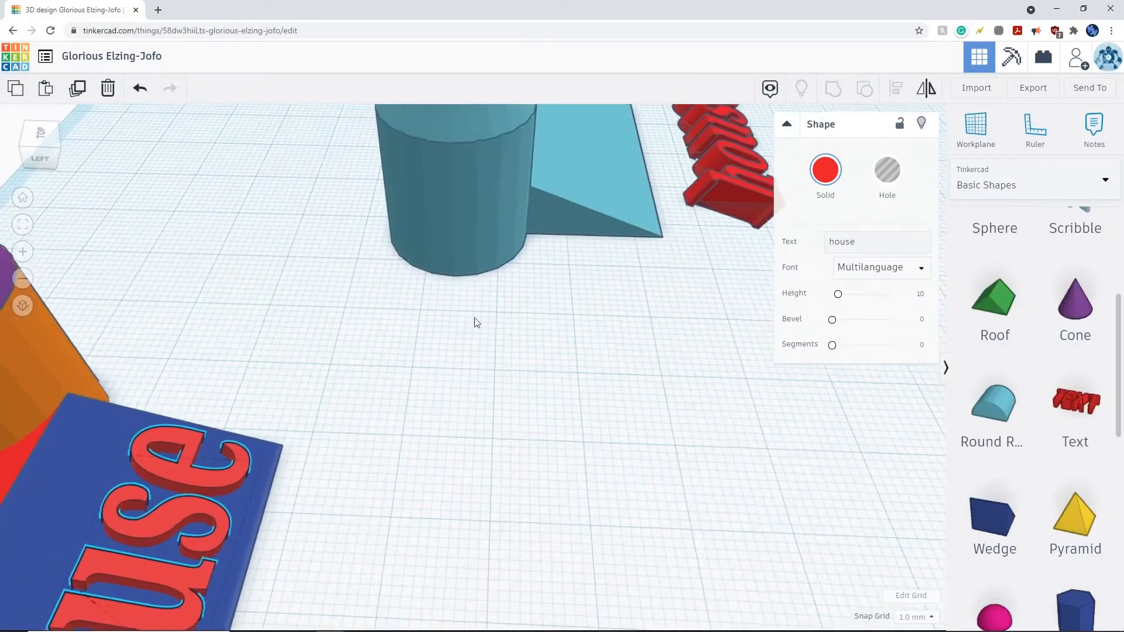
middle_click_drag(474, 275, 357, 398)
left_click(581, 433)
right_click_drag(582, 434, 585, 322)
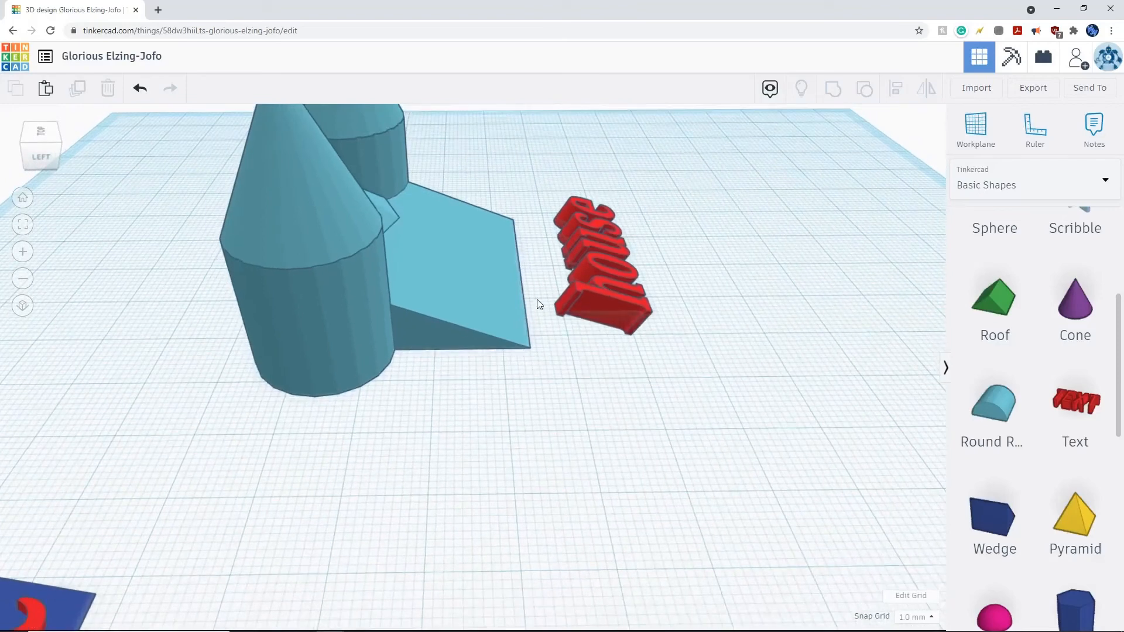
Move the text 25 mm toward the house and 5 mm along the wedge, raise it onto the slope and nudge it 1 mm
left_click_drag(586, 299, 435, 312)
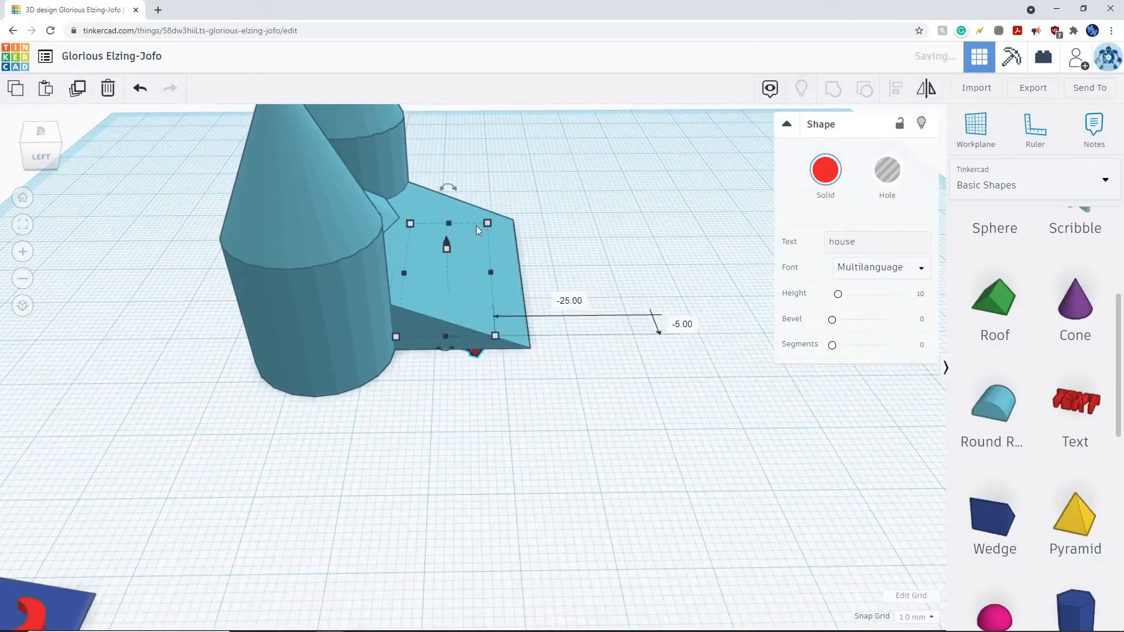
left_click_drag(447, 240, 454, 219)
right_click_drag(455, 219, 464, 290)
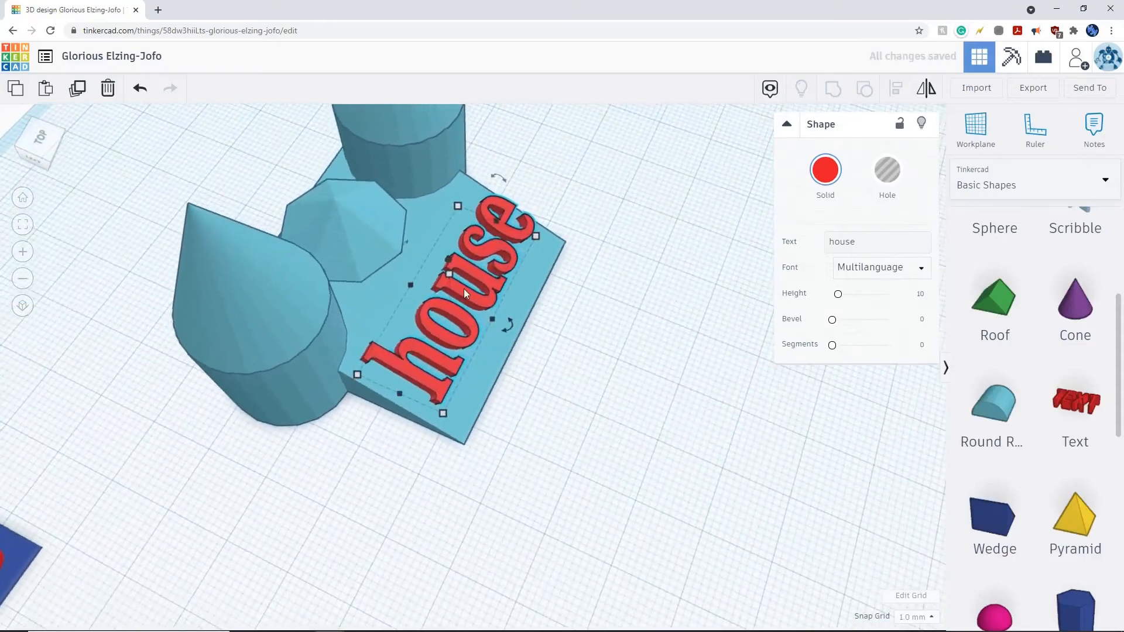
left_click_drag(481, 274, 476, 279)
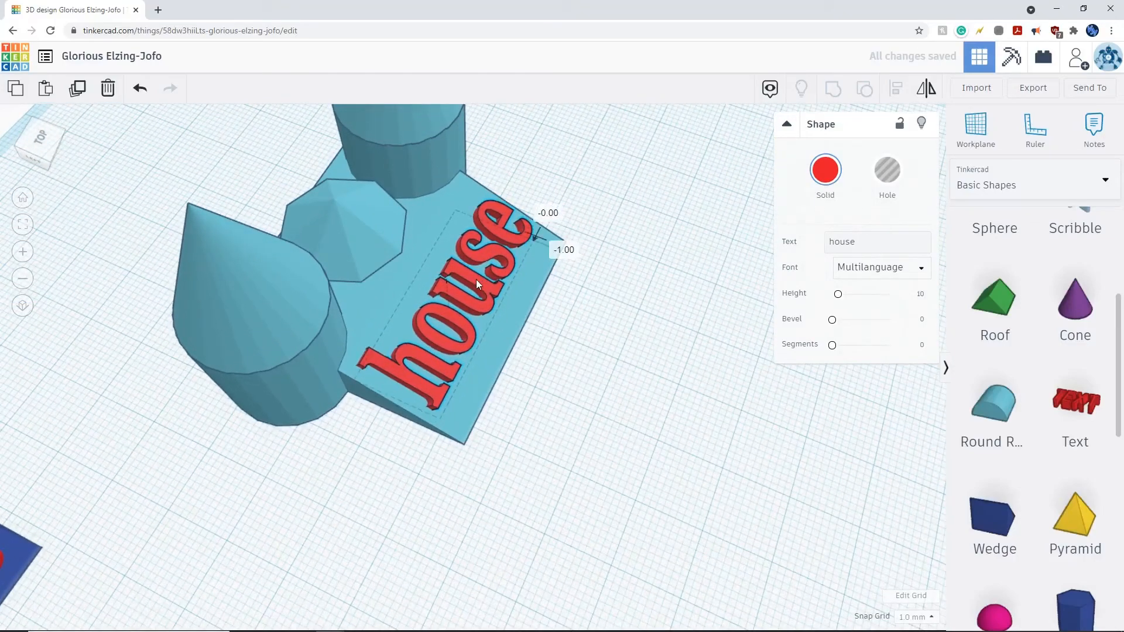
right_click_drag(559, 369, 451, 348)
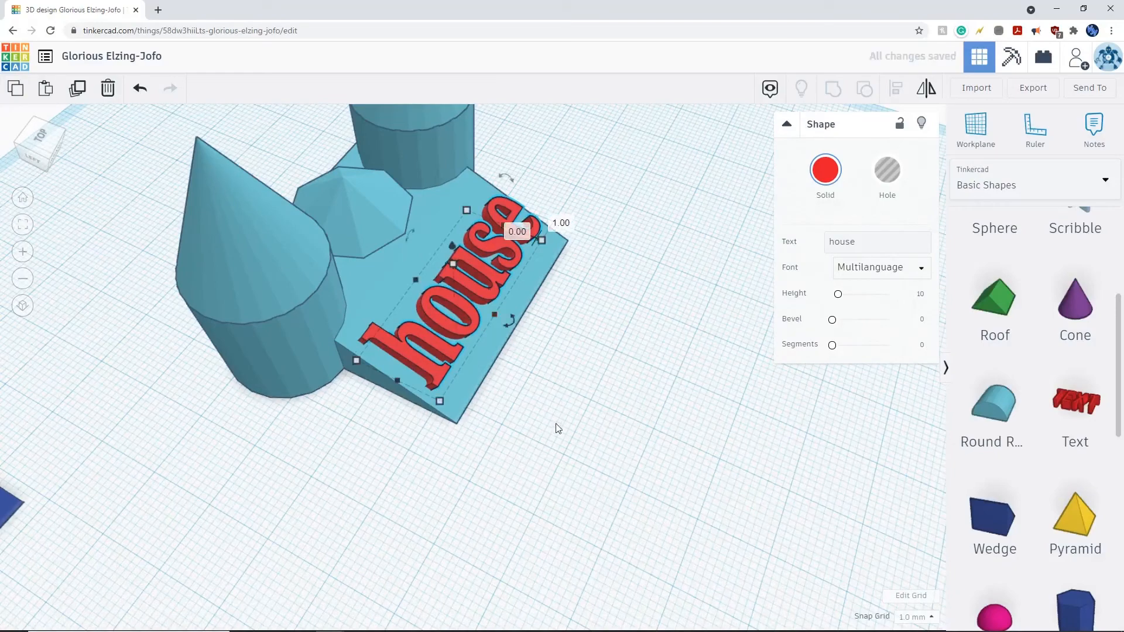
Rotate the second house's "house" text by -3° to match the slope of the wedge
right_click_drag(557, 427, 652, 341)
scroll(458, 174, "up", 5)
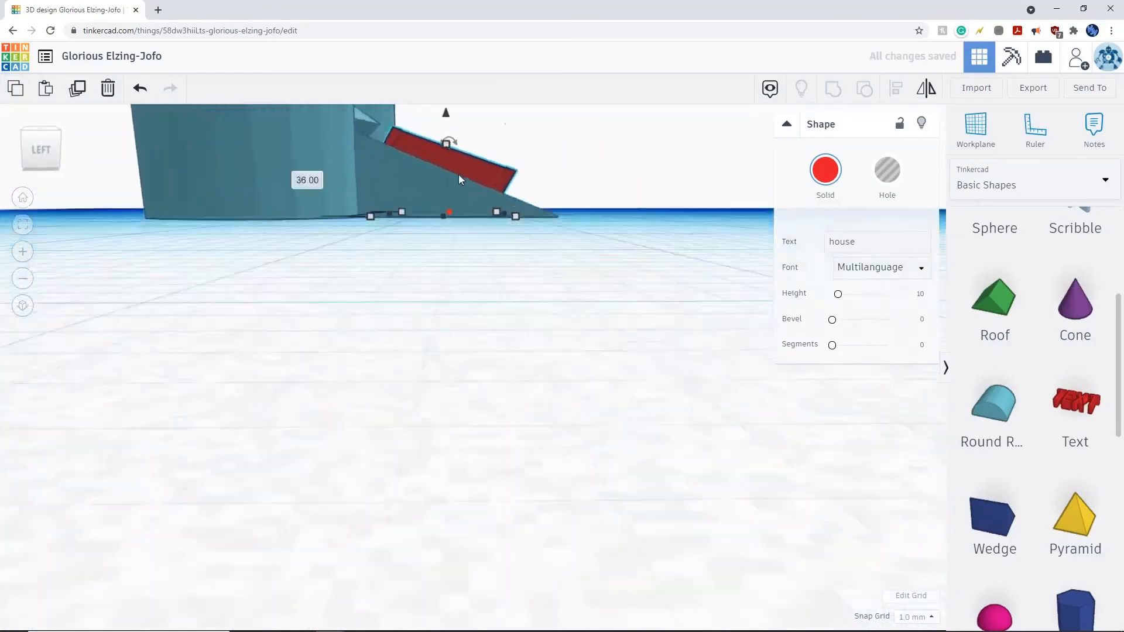
scroll(465, 149, "down", 5)
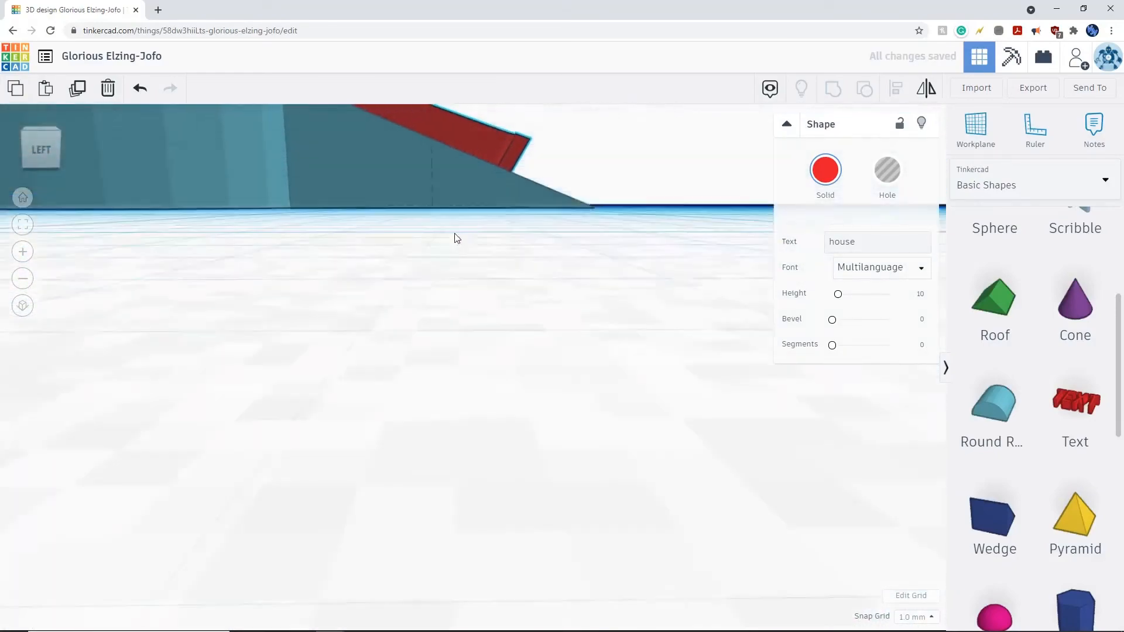
right_click_drag(489, 246, 482, 314)
mouse_move(439, 196)
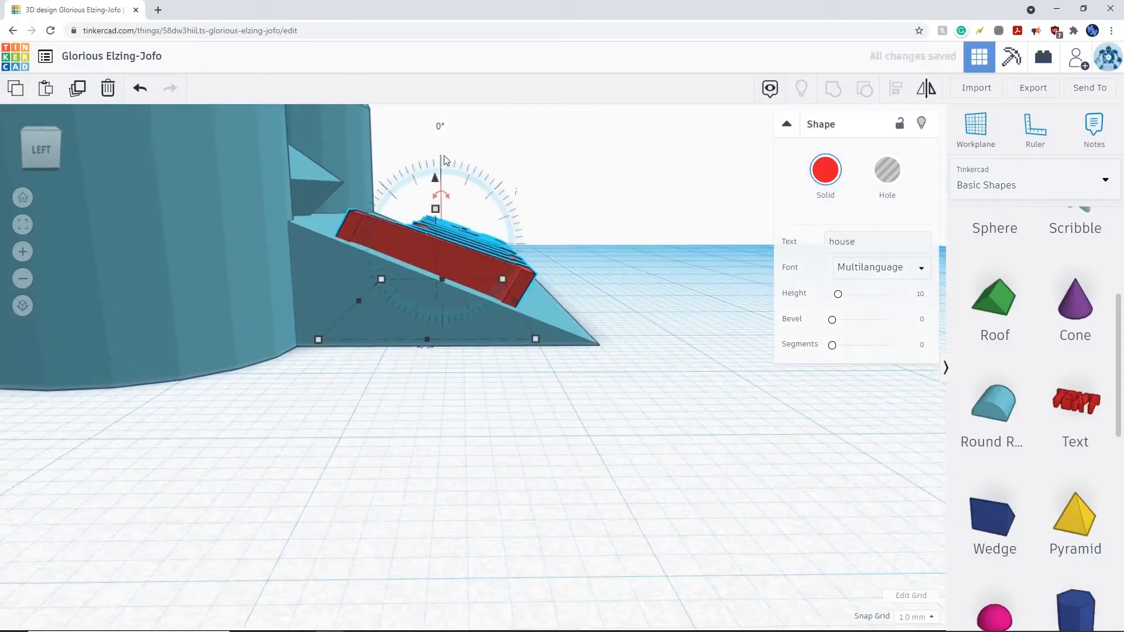
left_click(440, 202)
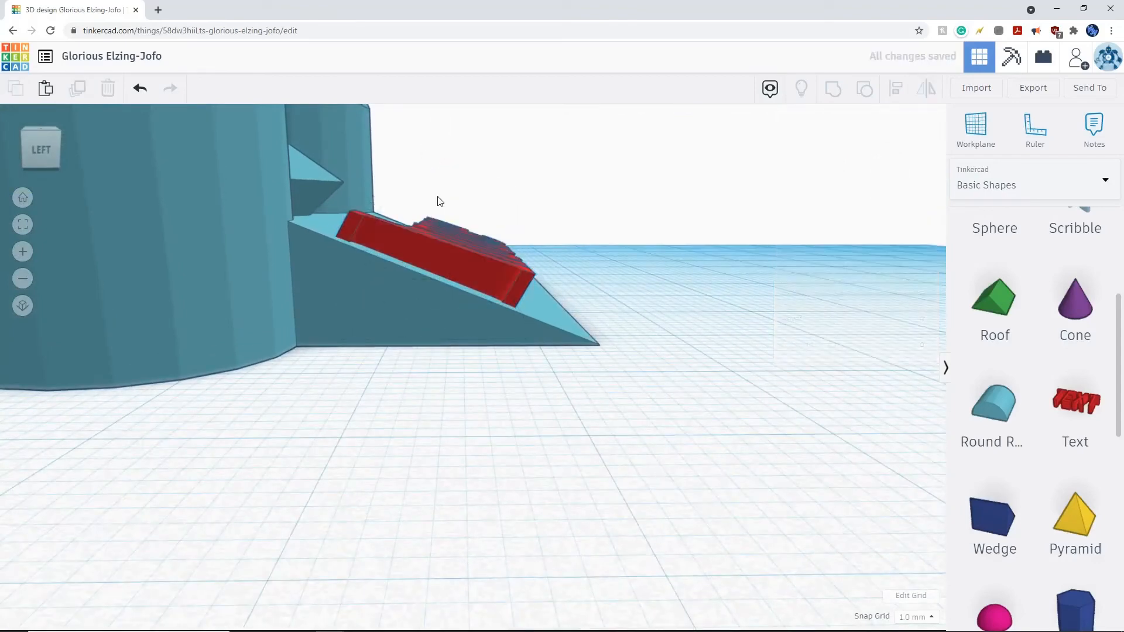
left_click(438, 252)
left_click_drag(439, 126, 447, 138)
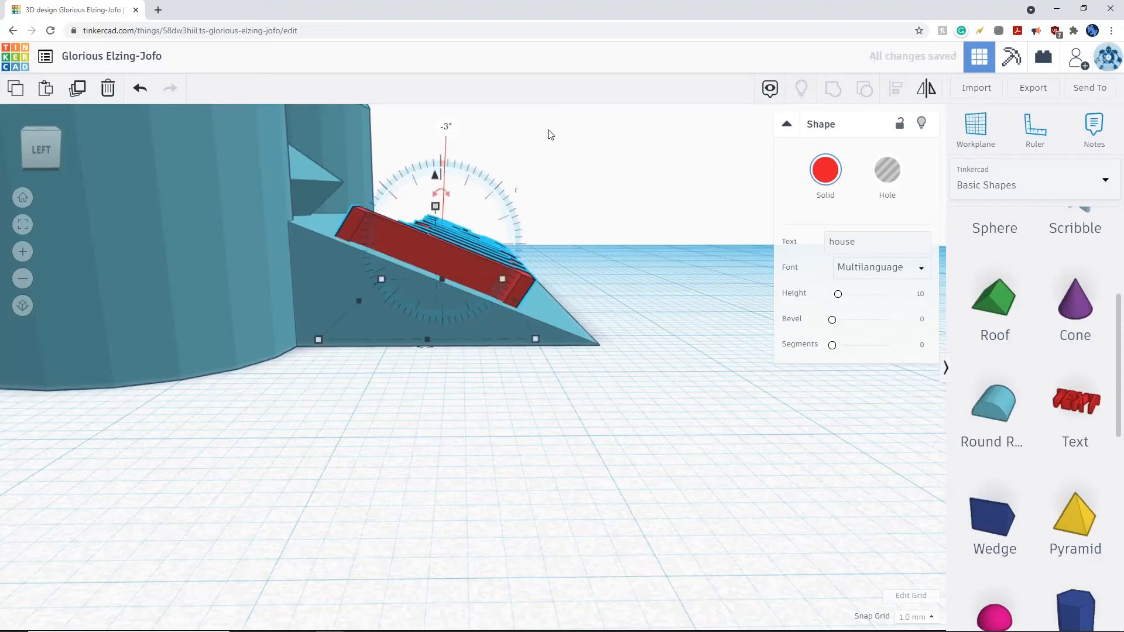
left_click(523, 117)
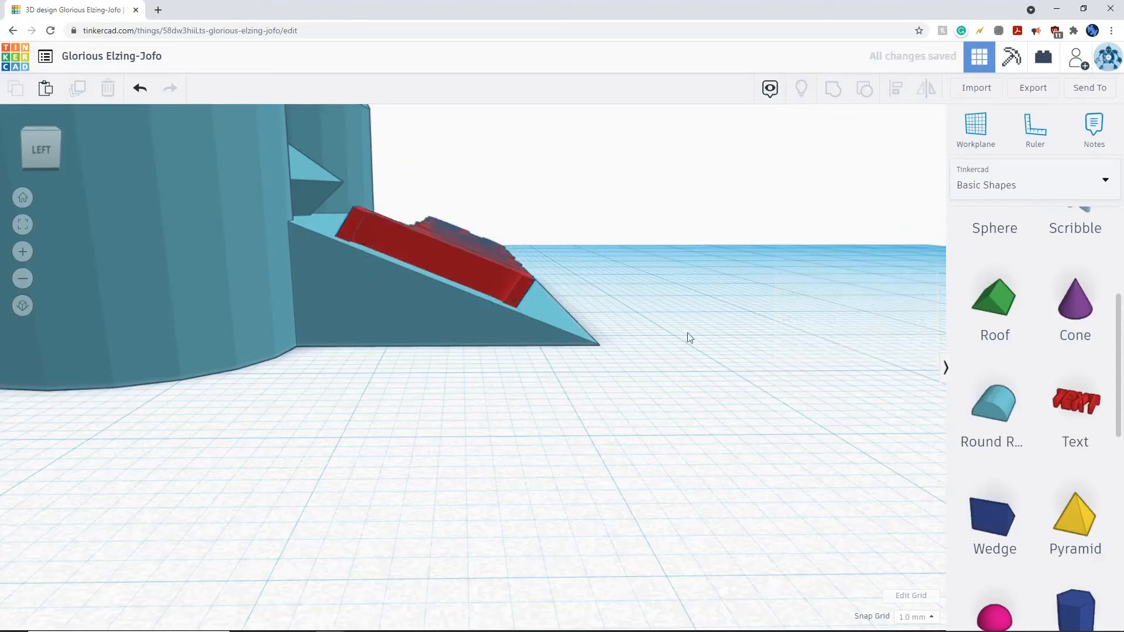
Group the second house and its "house" text into a single shape
right_click_drag(645, 233, 384, 297)
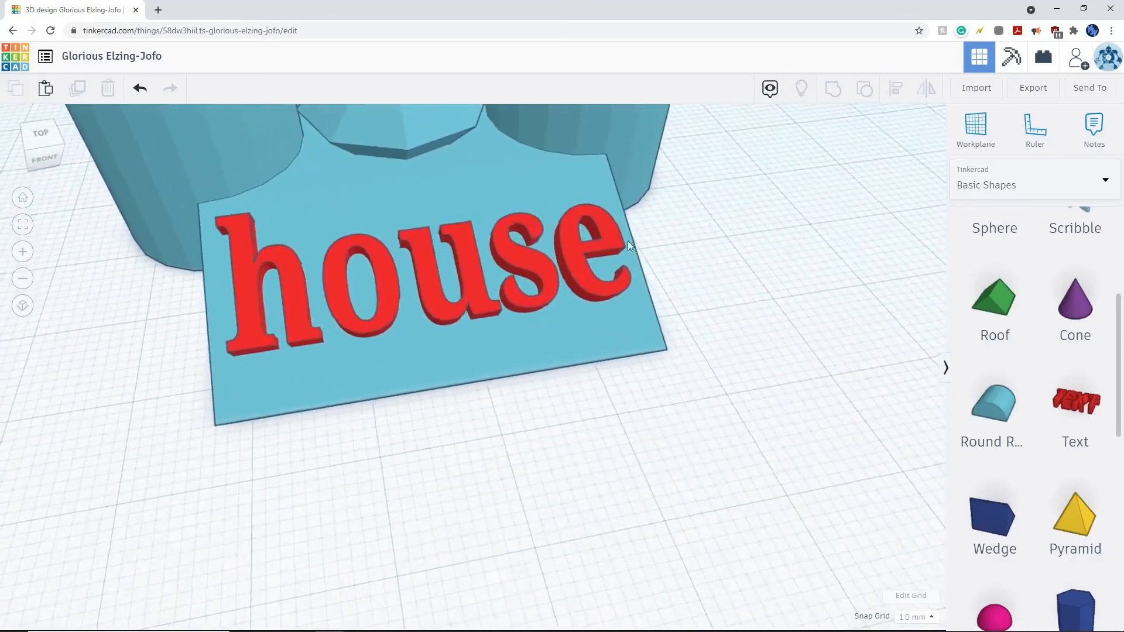
left_click(517, 308)
scroll(619, 307, "up", 2)
scroll(618, 307, "down", 6)
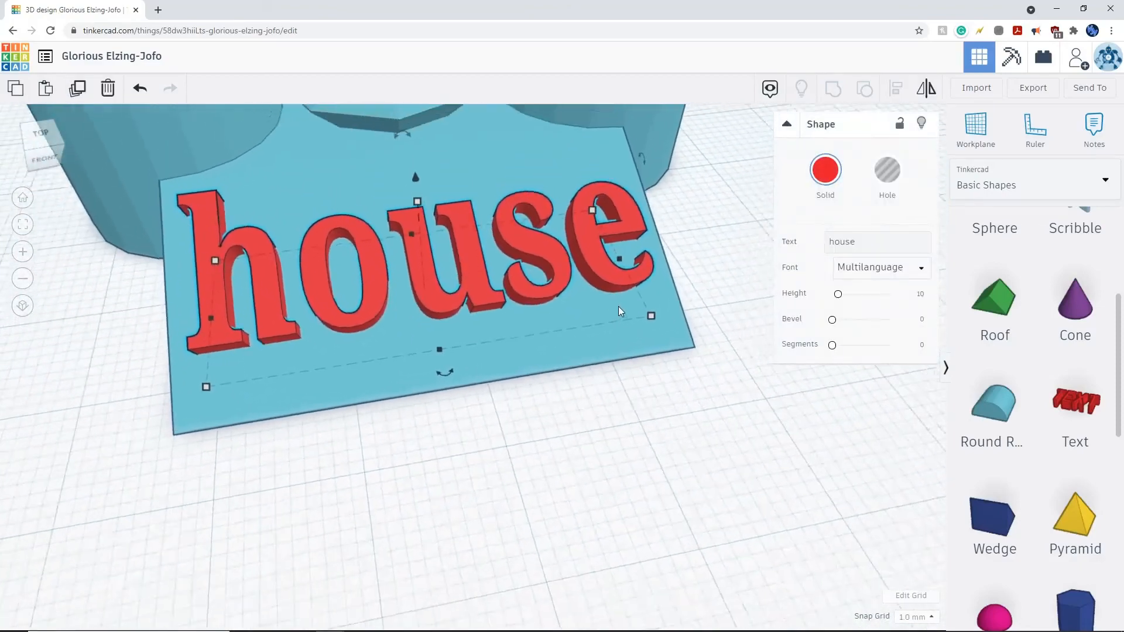
scroll(500, 265, "up", 3)
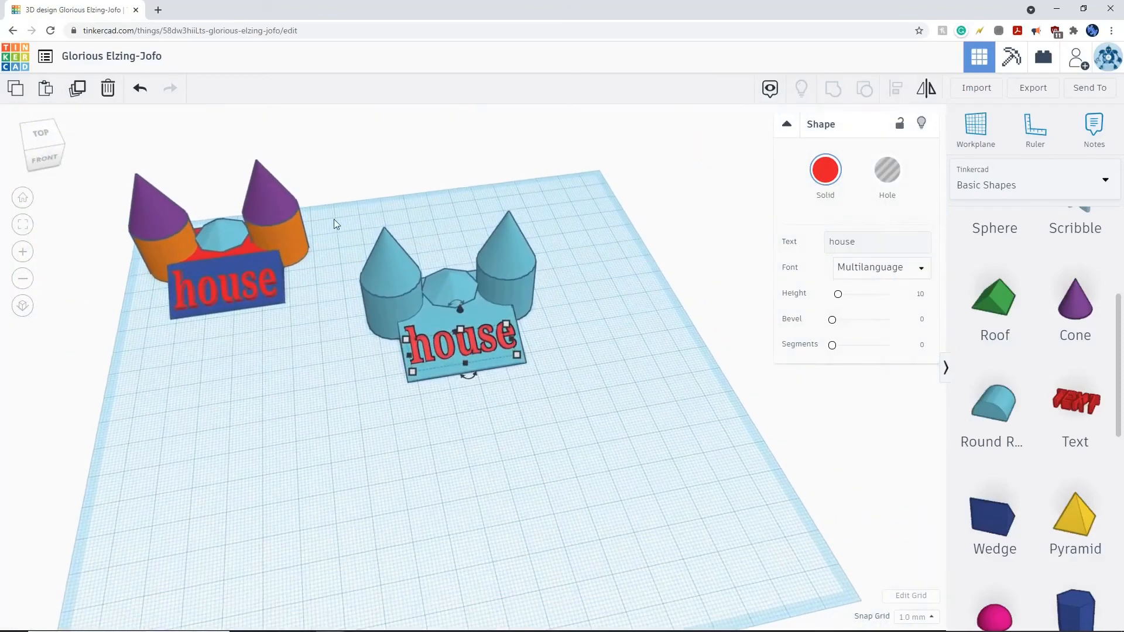
left_click_drag(549, 396, 550, 397)
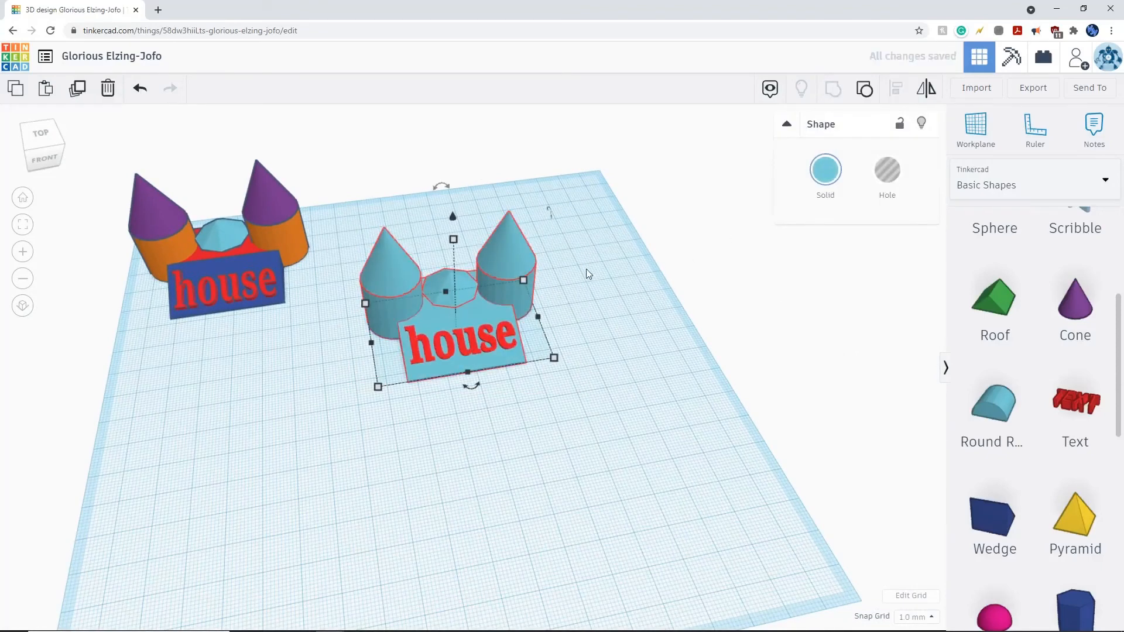
left_click(592, 310)
Group all eight shapes of the original multicoloured house into a single shape
left_click_drag(313, 311, 314, 310)
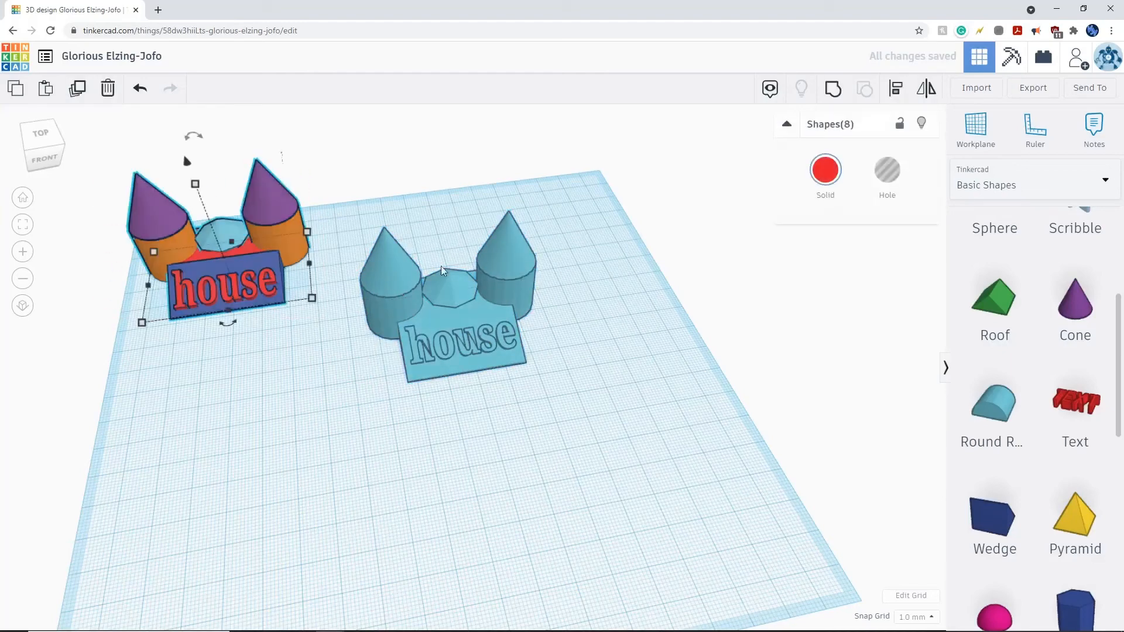
key("ctrl+g")
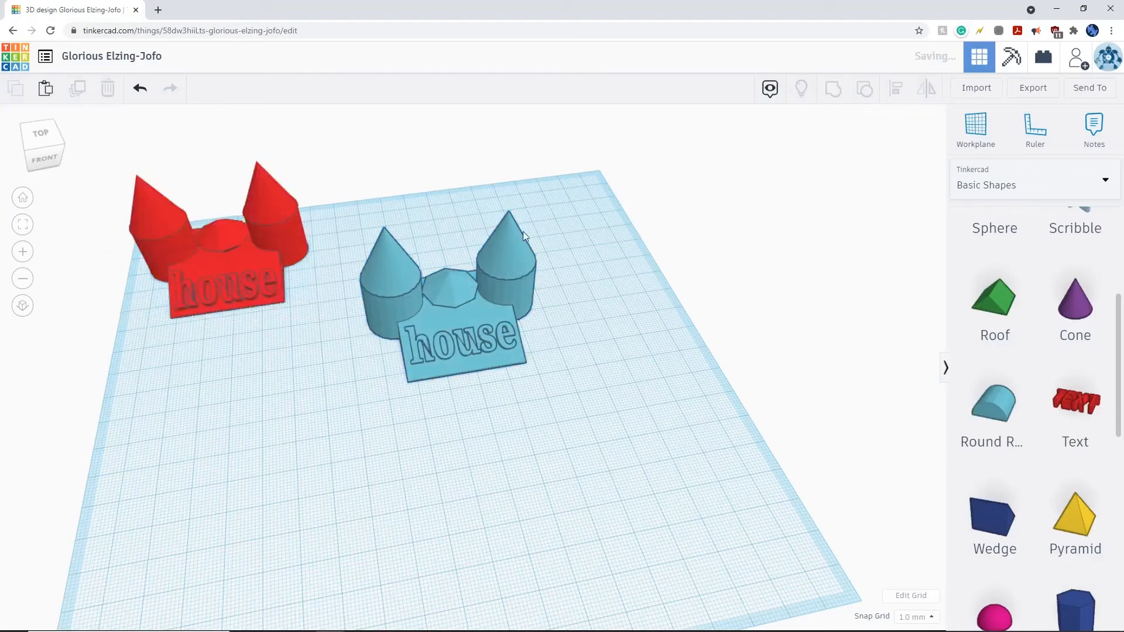
left_click(409, 196)
Ungroup the yellow four-tower model into its separate shapes
right_click_drag(486, 403, 517, 274)
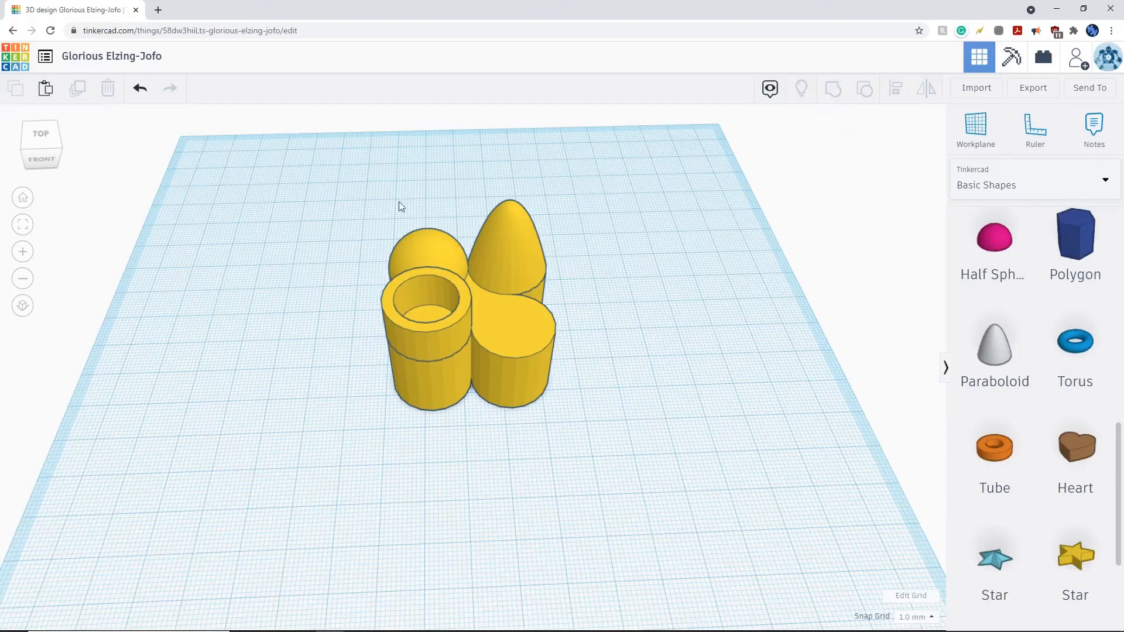
right_click_drag(510, 260, 550, 381)
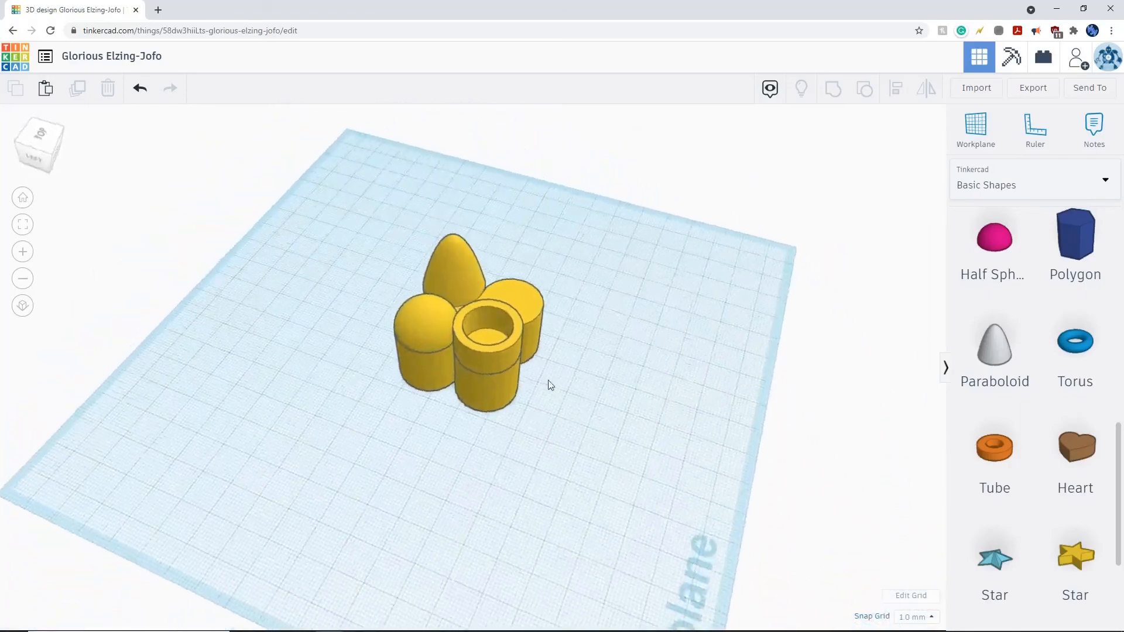
scroll(493, 357, "up", 3)
right_click_drag(550, 419, 317, 174)
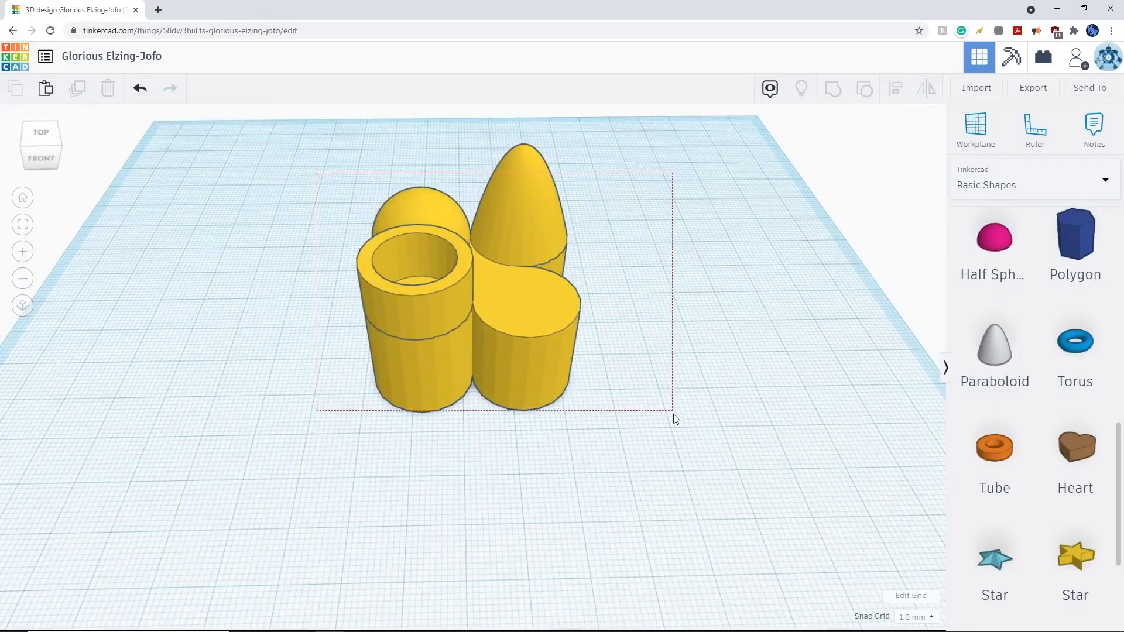
left_click_drag(674, 419, 675, 418)
left_click(864, 90)
left_click(680, 281)
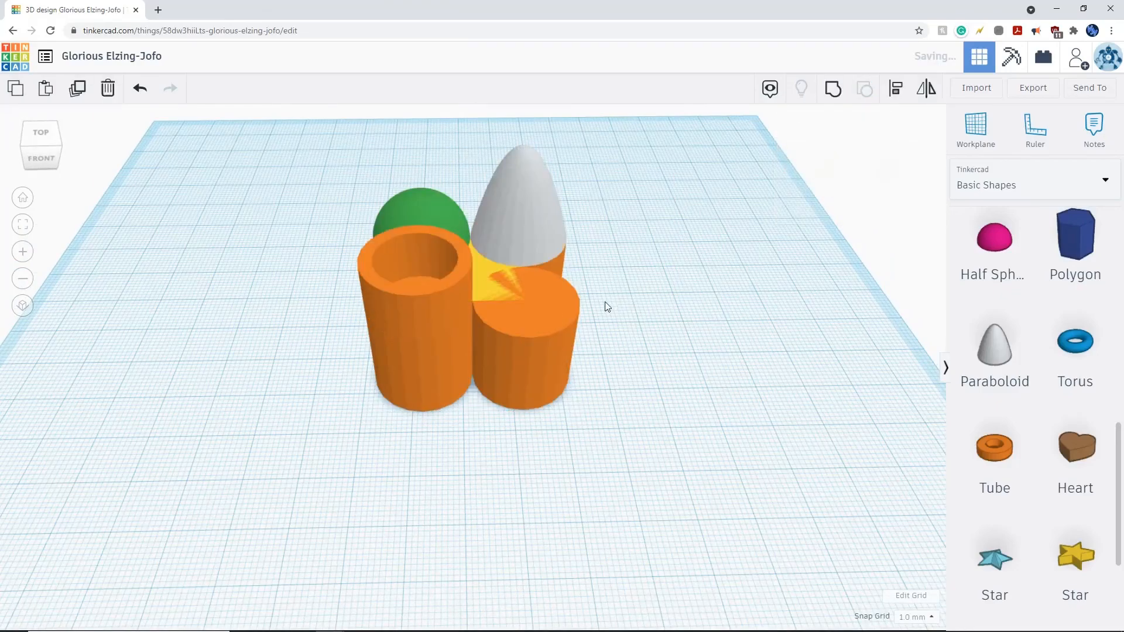
Check the overall length, width and height of the ungrouped four-tower model and examine how its shapes fit together
key("ctrl+a")
right_click_drag(635, 249, 624, 467)
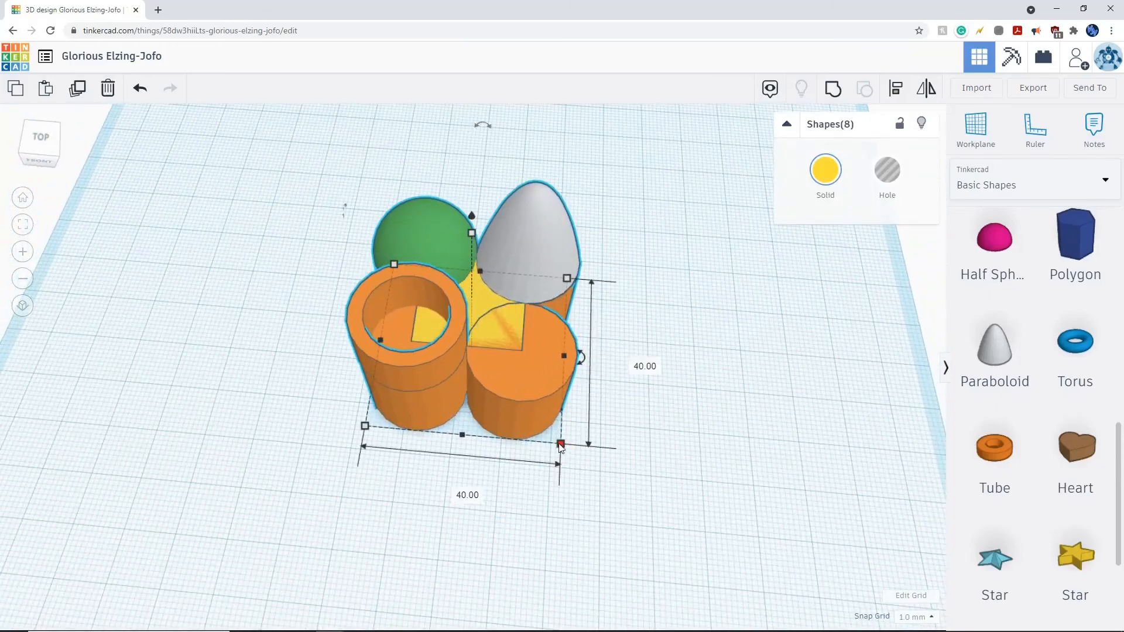
right_click_drag(712, 532, 683, 474)
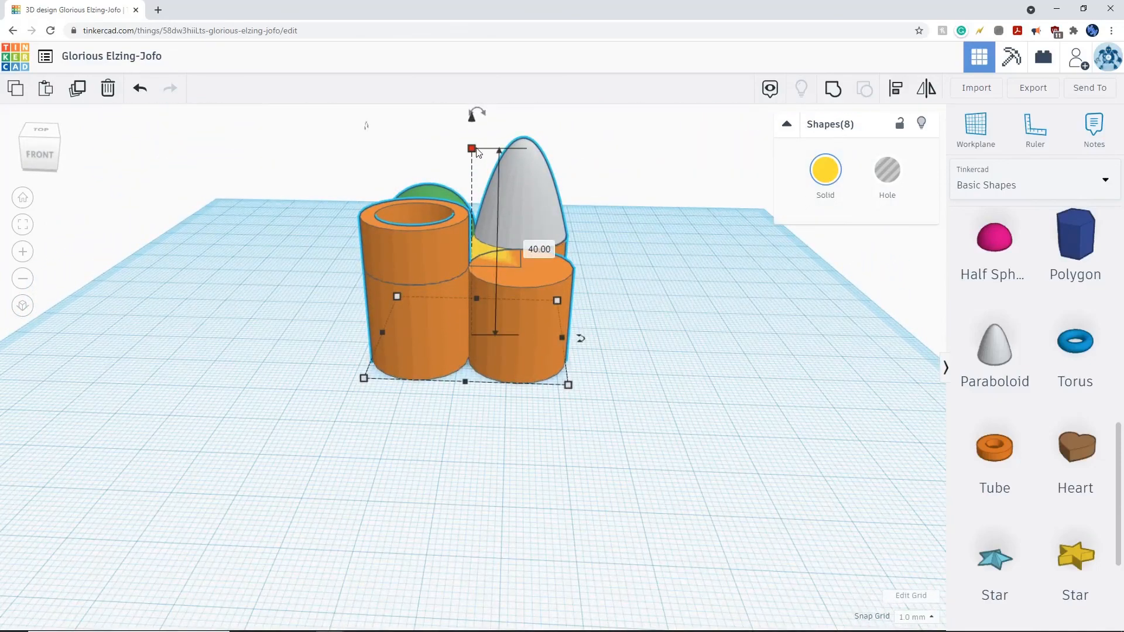
right_click_drag(689, 253, 654, 296)
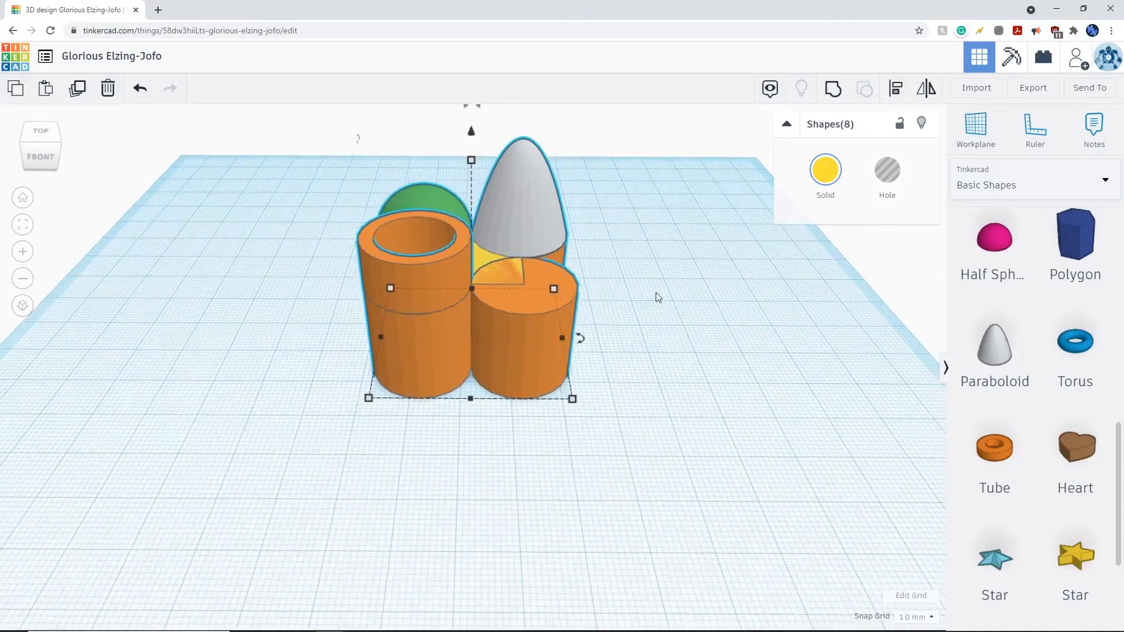
left_click(655, 296)
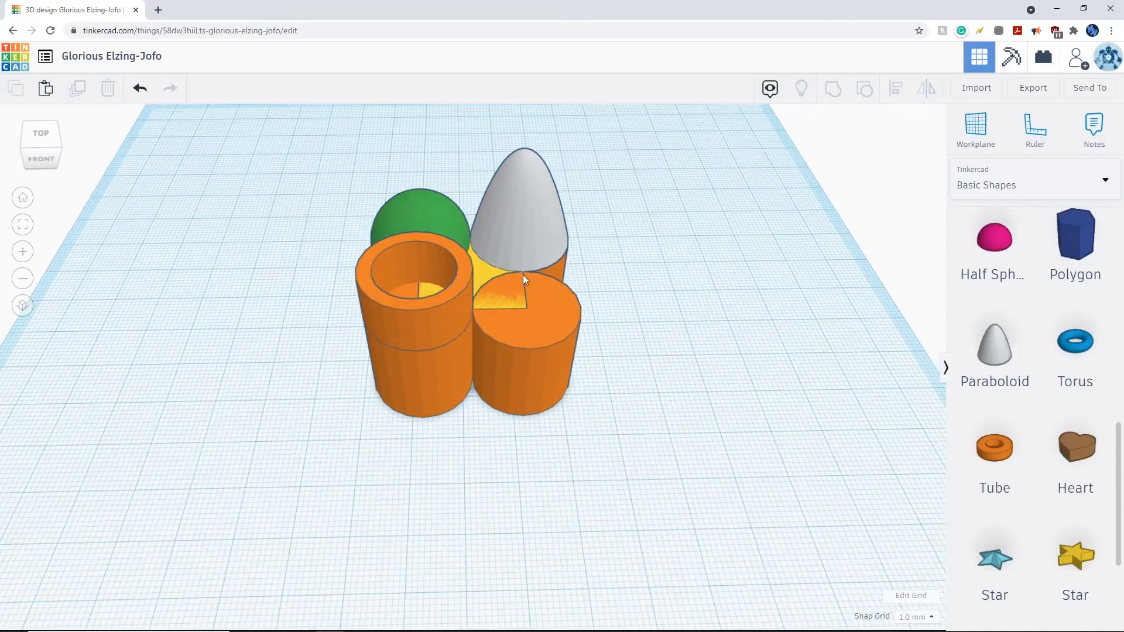
right_click_drag(710, 349, 700, 366)
scroll(710, 281, "down", 3)
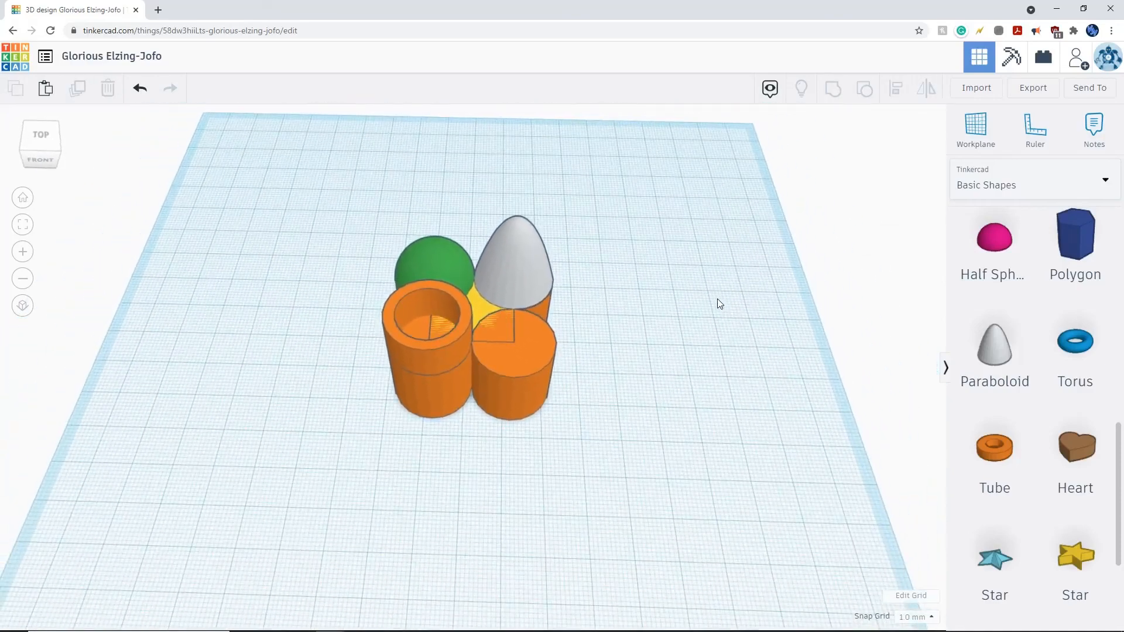